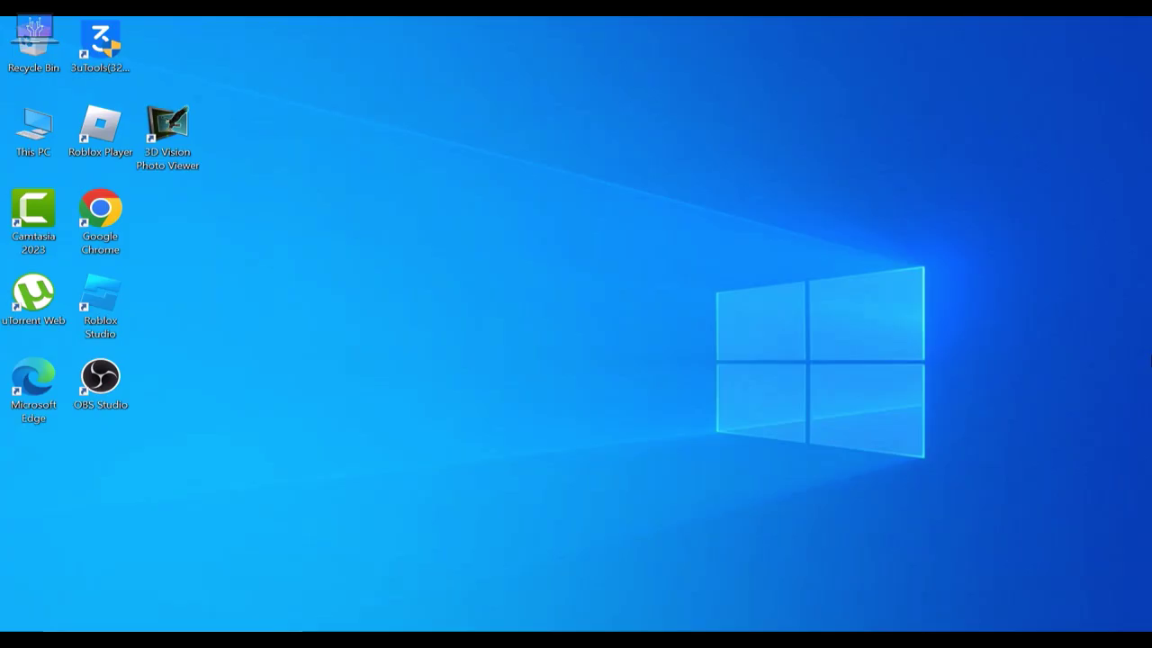
Step: Search Google in Chrome for 'Roblox Bedwars Thumbnails'
double_click(113, 214)
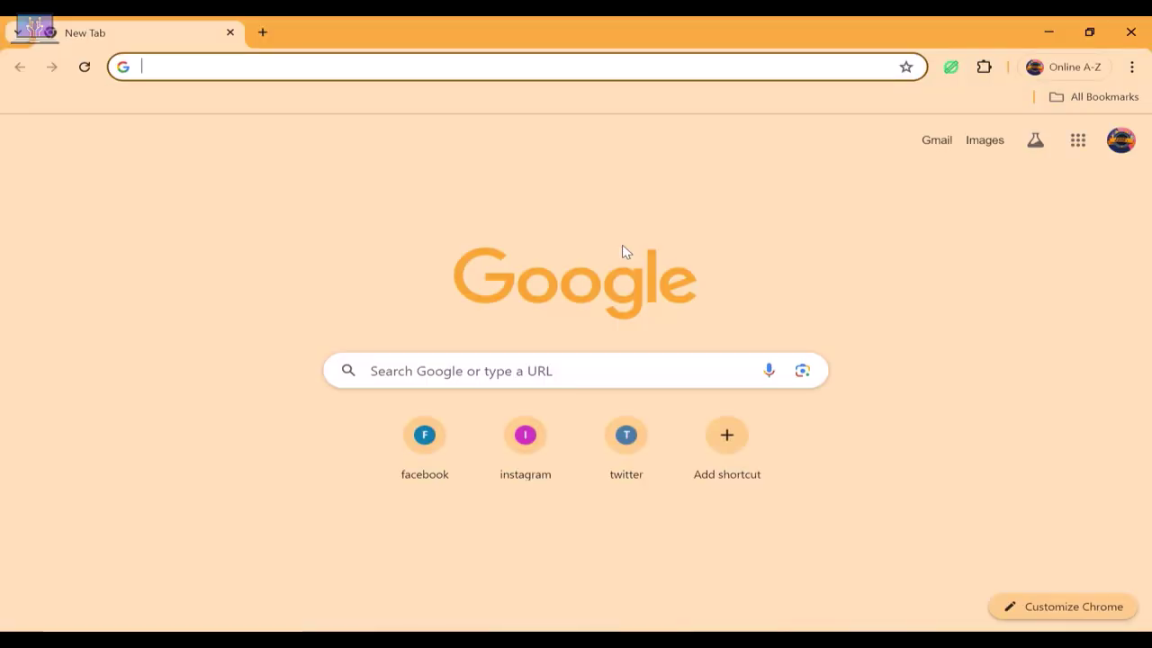
left_click(540, 370)
type("R")
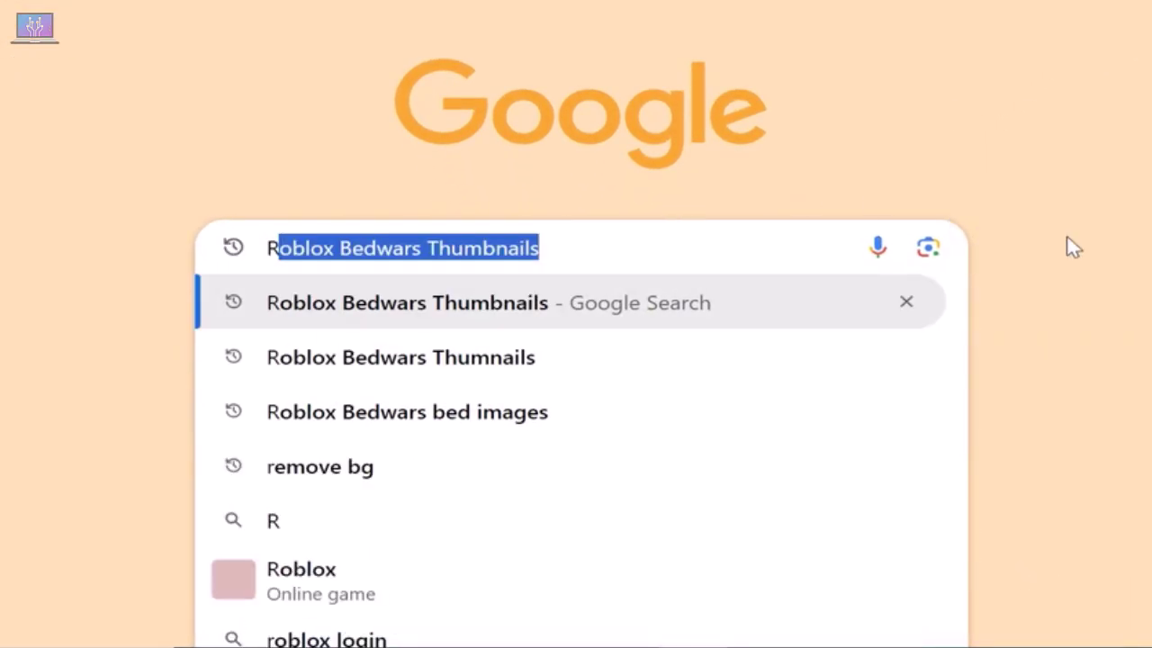
type("obl")
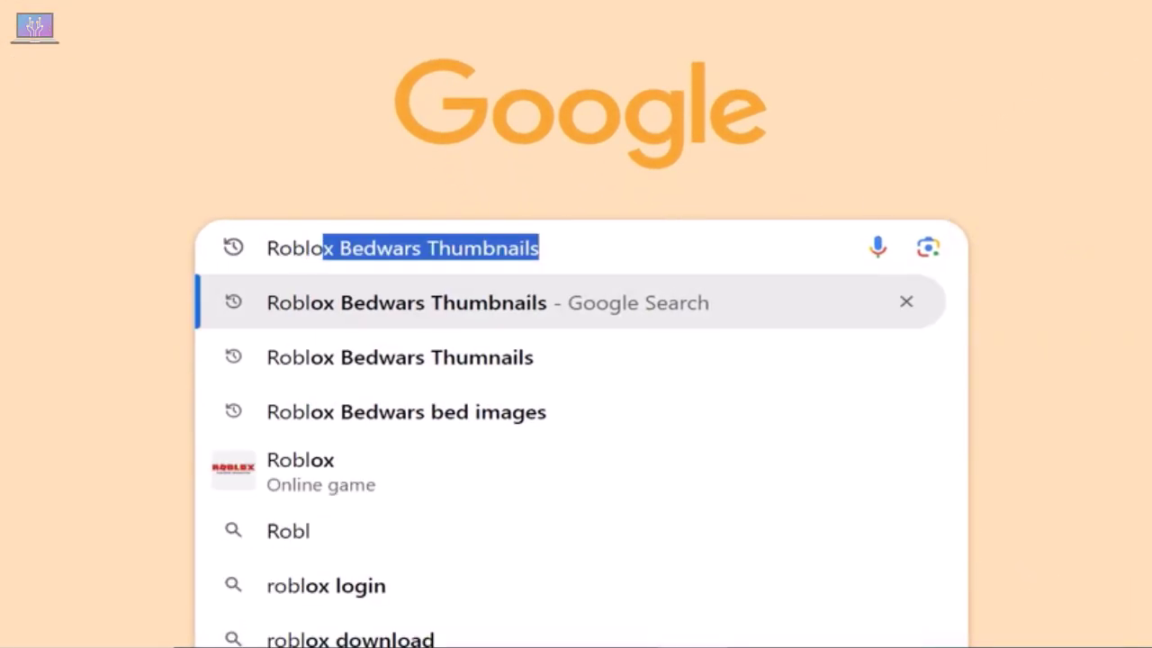
type("ox Beda")
key("BackSpace")
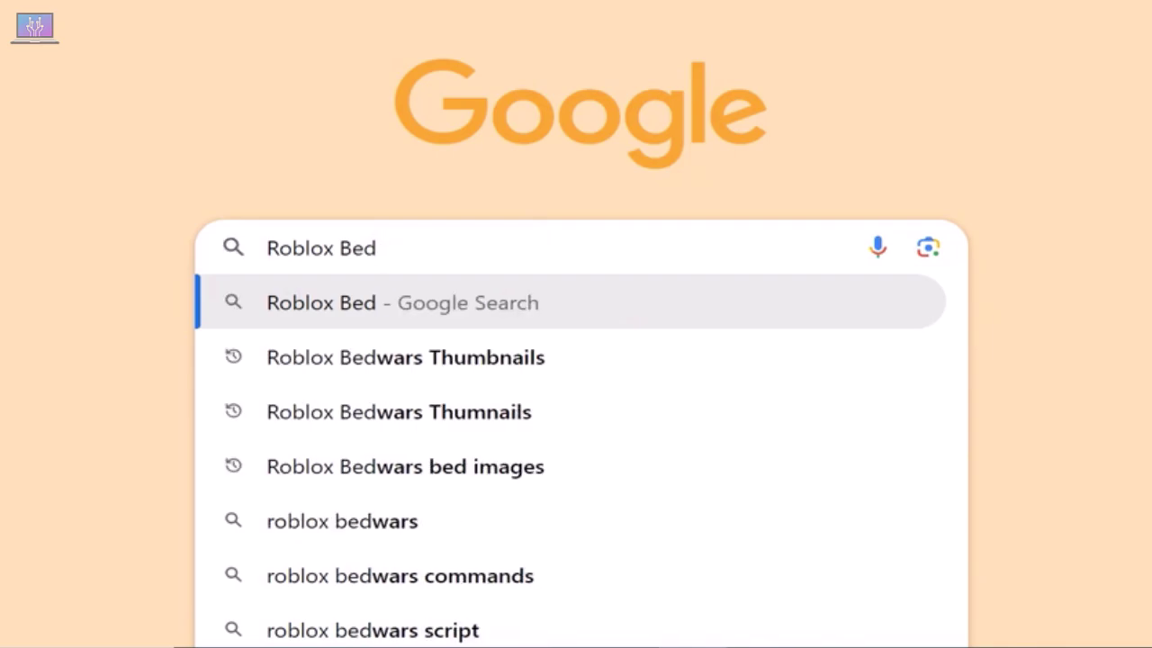
type("wars")
key("Tab")
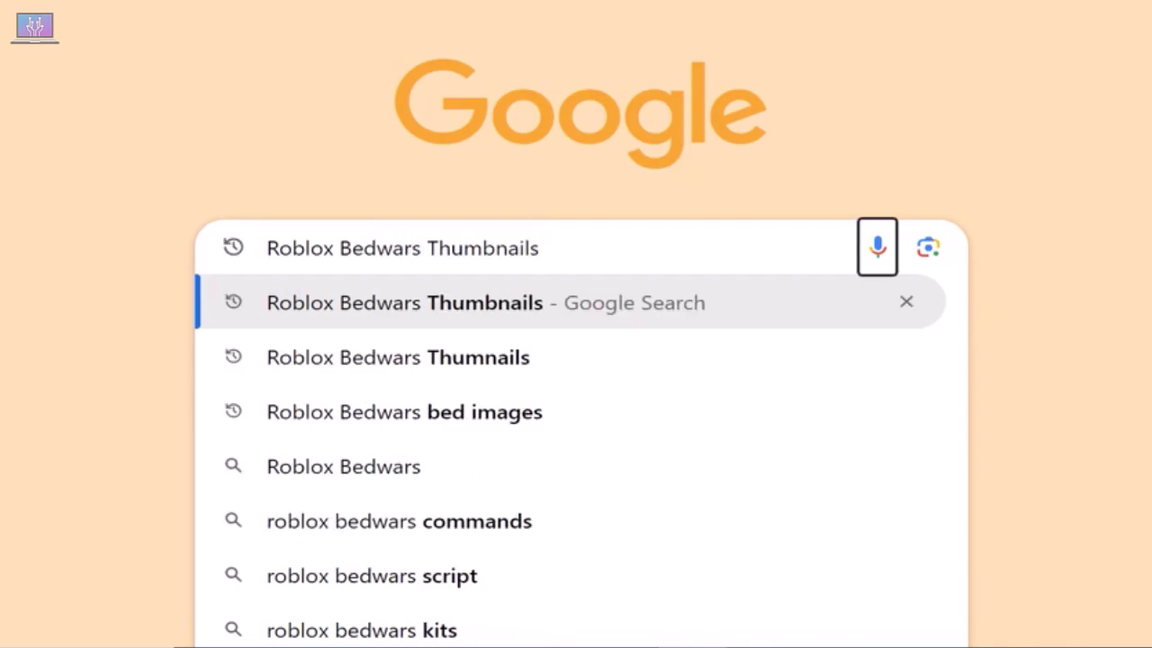
left_click(563, 301)
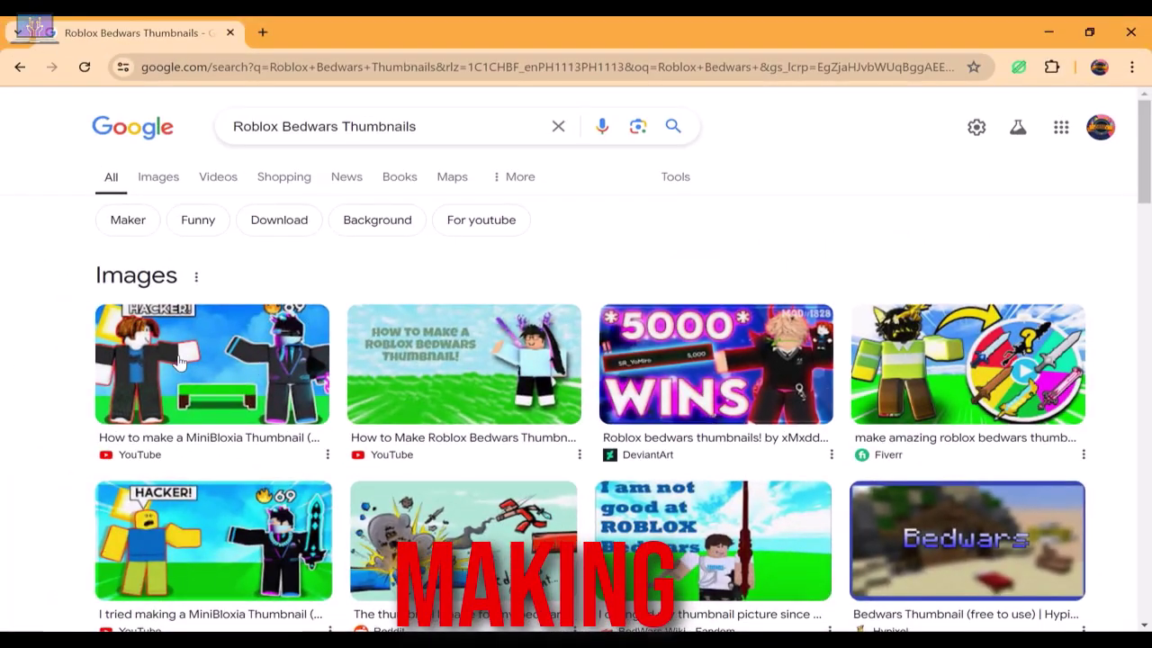
Step: Switch to image results and preview the sky-and-land background with the yellow block
left_click(152, 189)
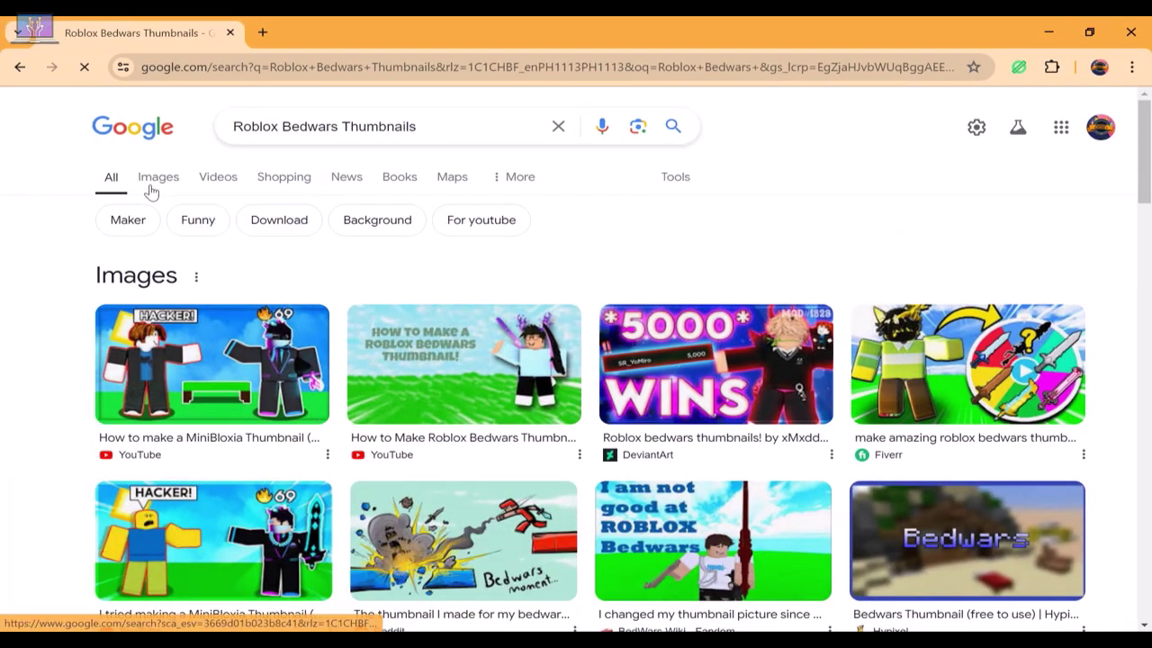
scroll(974, 454, "down", 2)
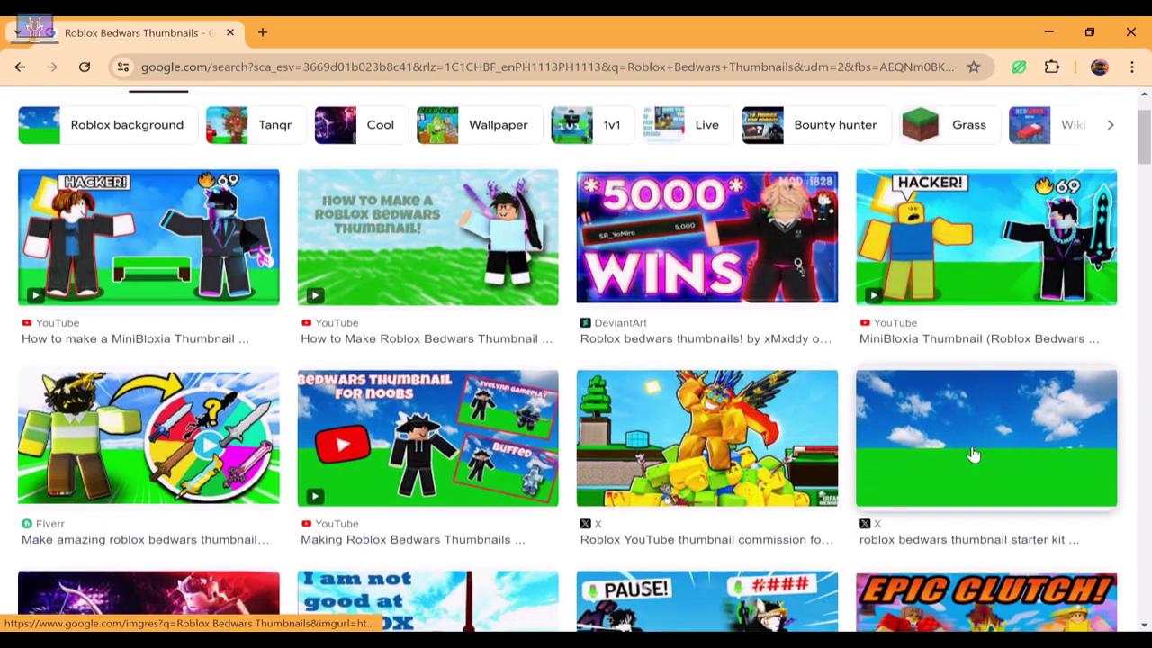
left_click(971, 387)
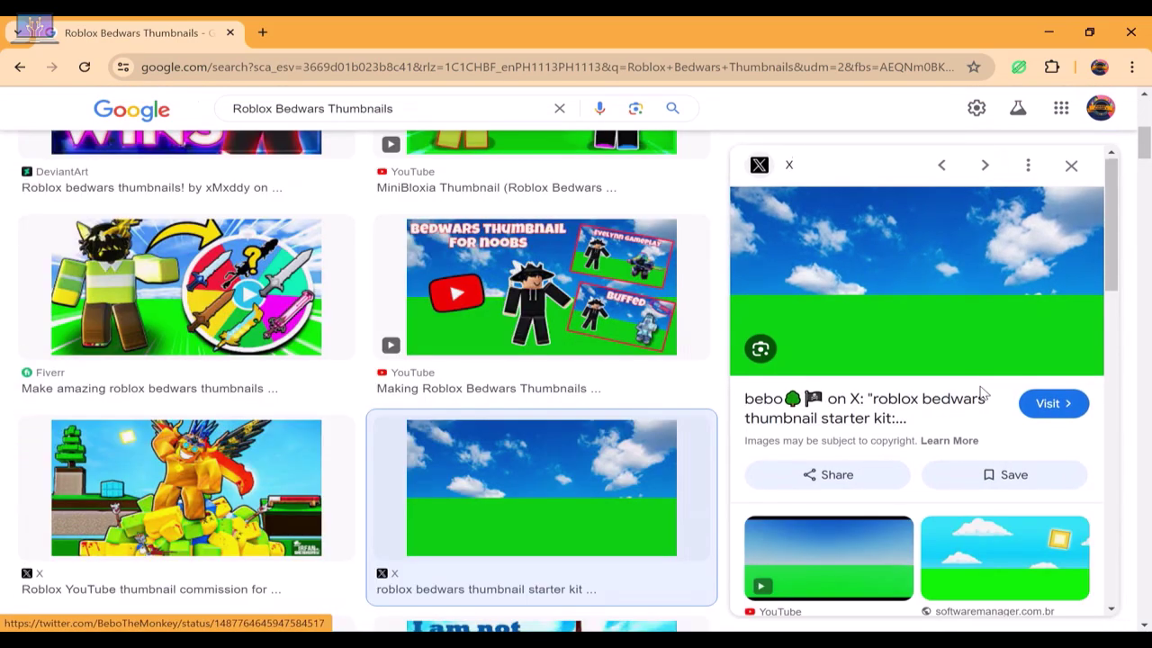
scroll(983, 393, "down", 4)
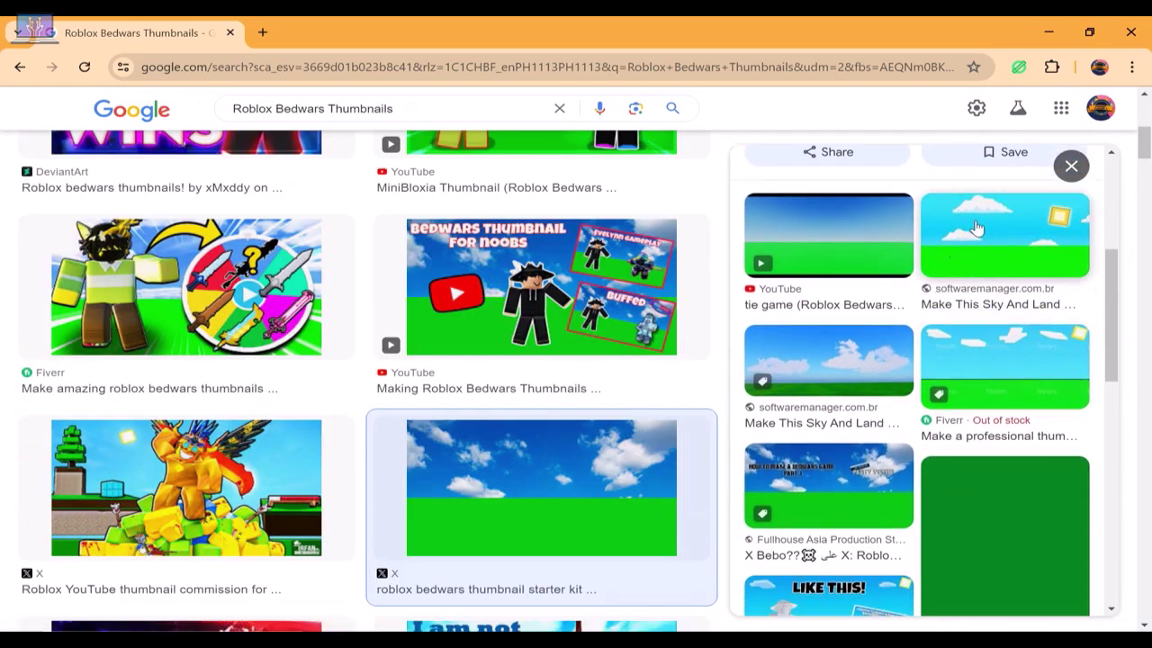
left_click(976, 230)
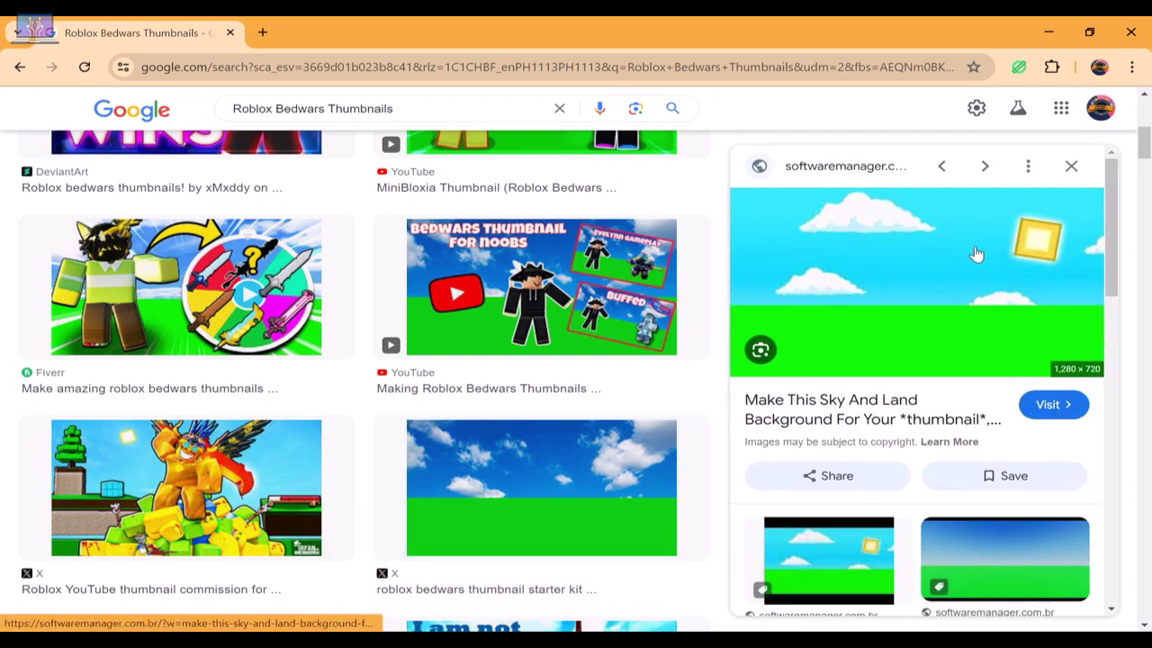
Step: Save the previewed sky-and-land image with the file name Background12
right_click(925, 251)
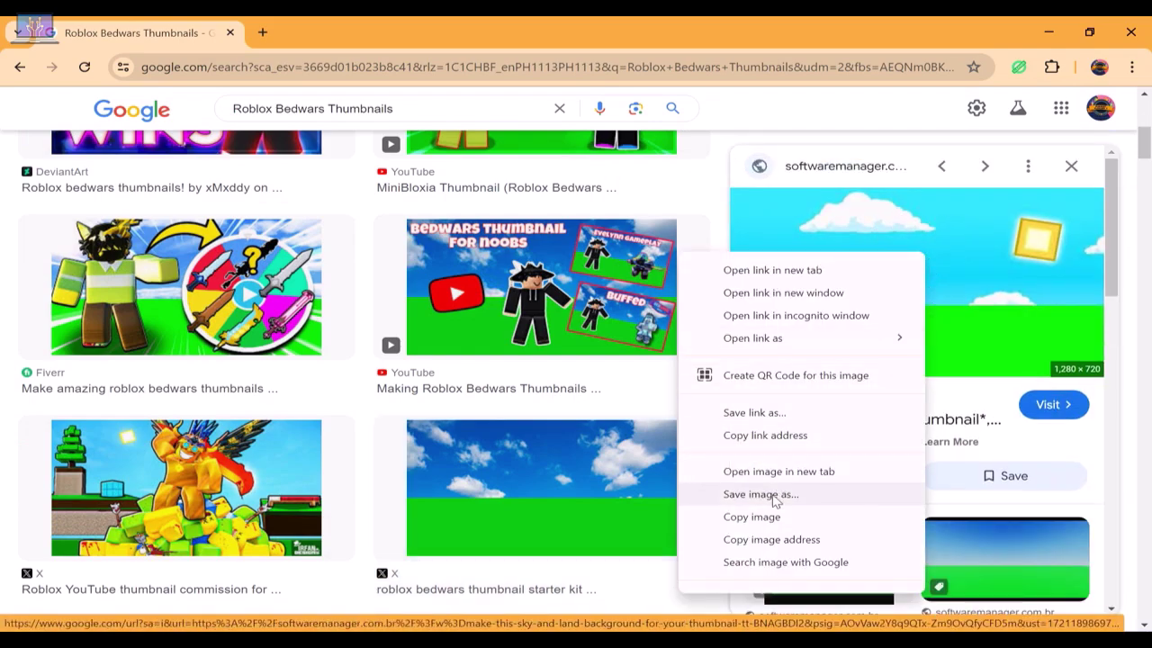
left_click(773, 497)
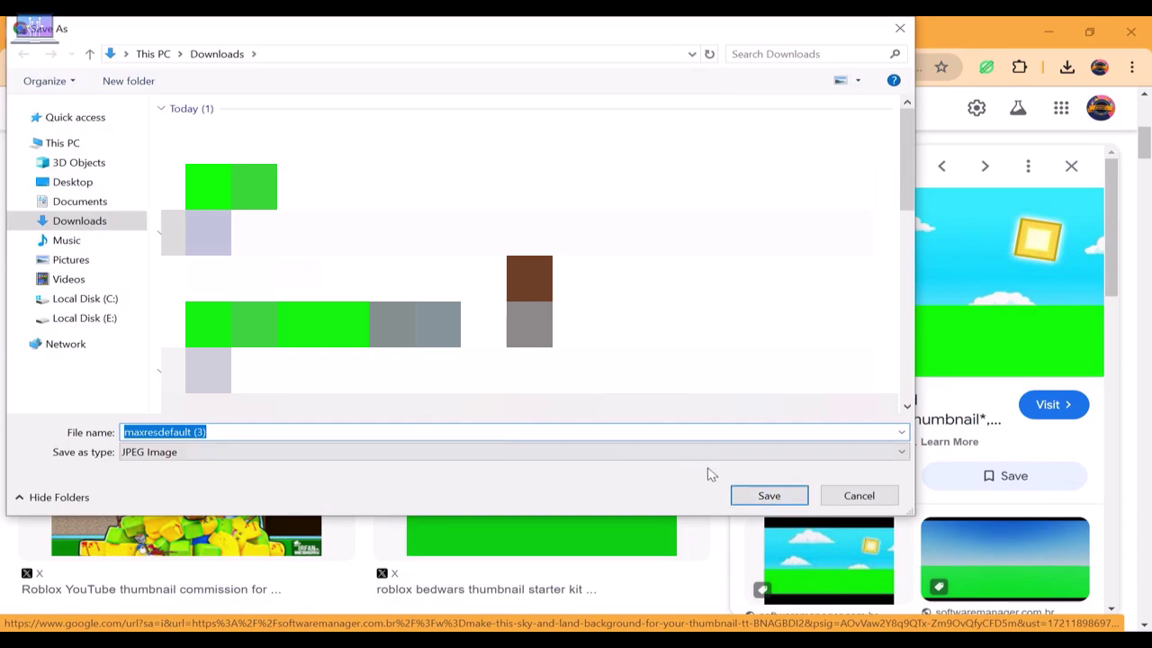
type("Back")
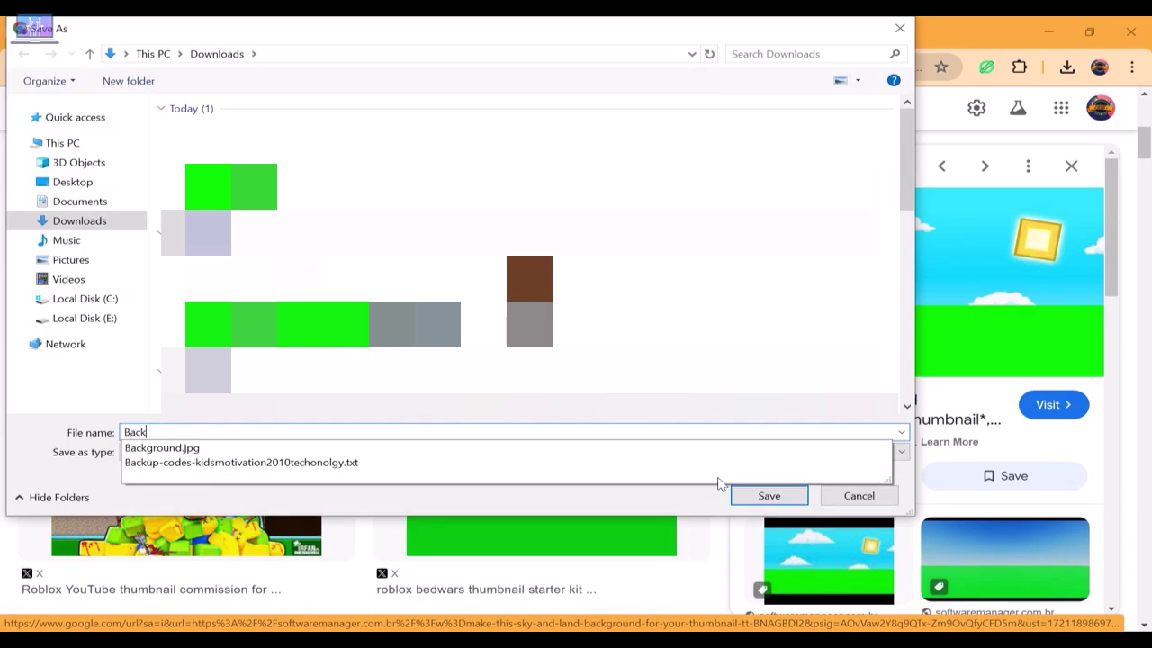
type("ground12")
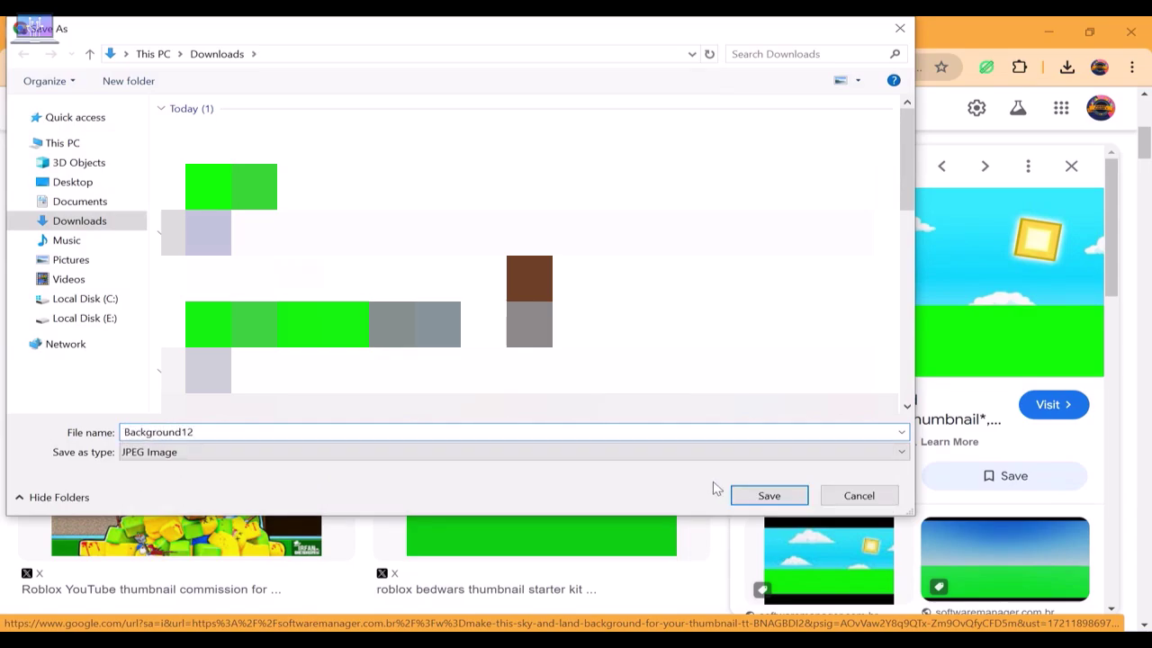
left_click(769, 498)
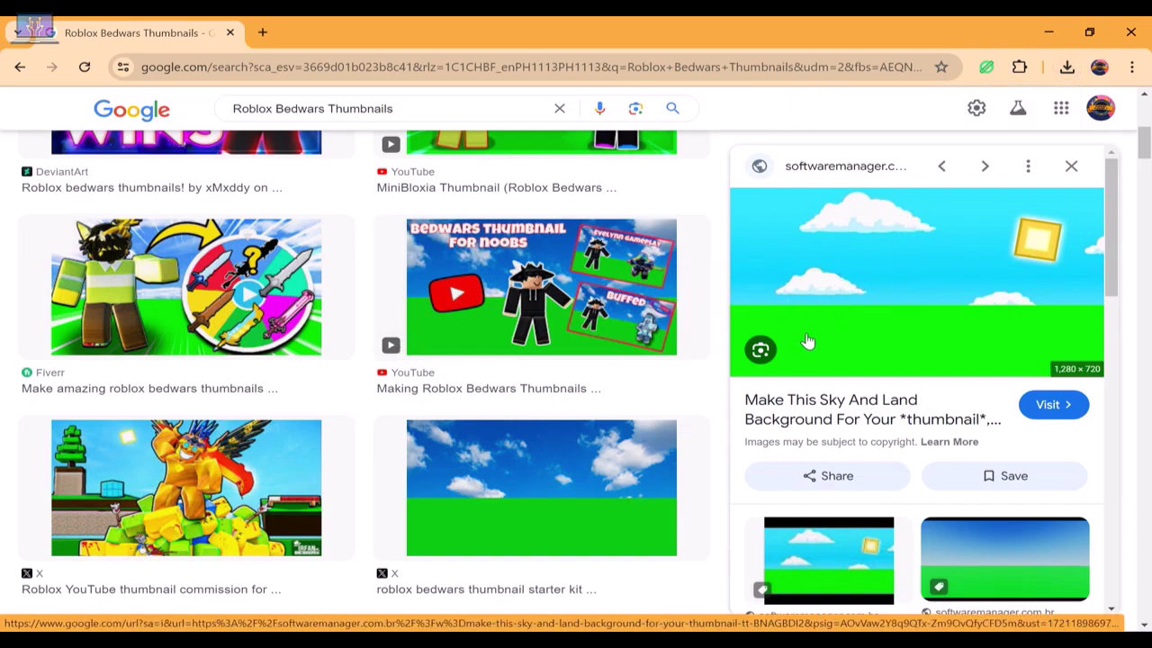
Step: Scroll through more Bedwars thumbnail results and preview another one for ideas
scroll(488, 442, "up", 2)
scroll(180, 423, "down", 1)
scroll(226, 459, "down", 3)
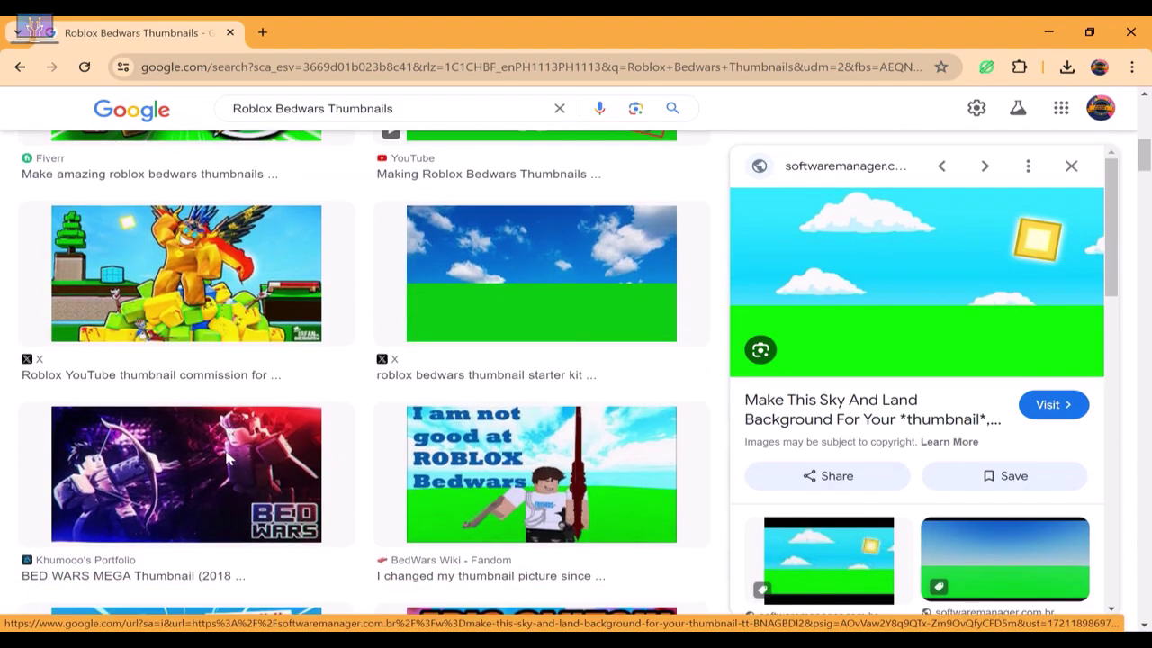
scroll(226, 459, "down", 4)
scroll(231, 454, "up", 2)
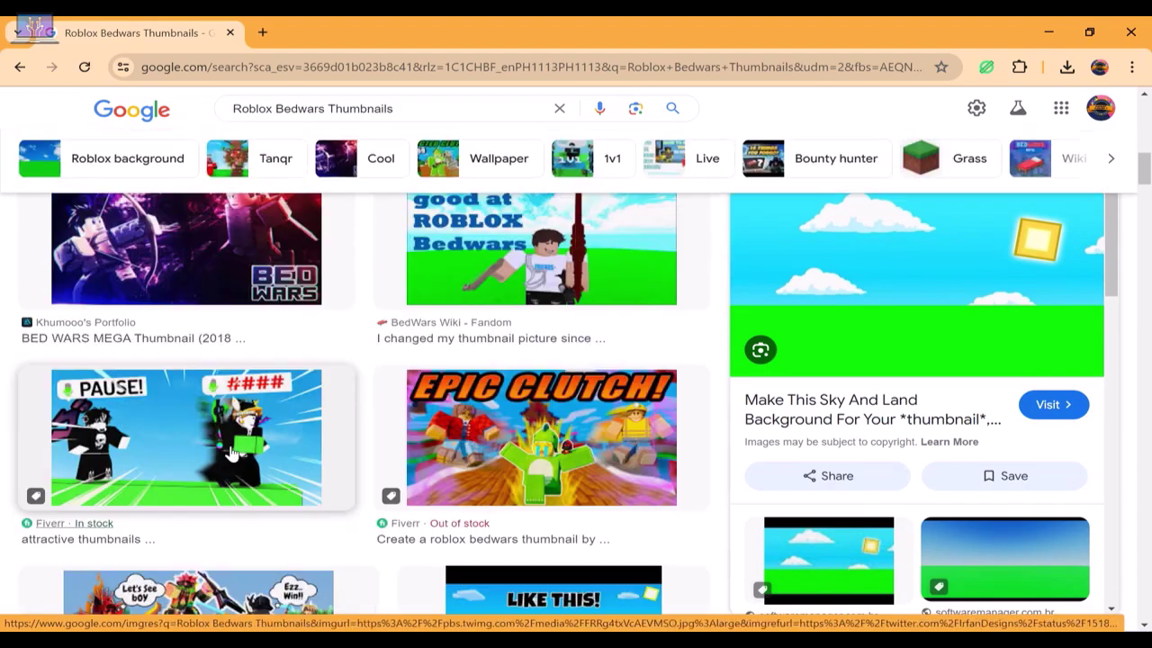
scroll(230, 455, "down", 3)
left_click(231, 454)
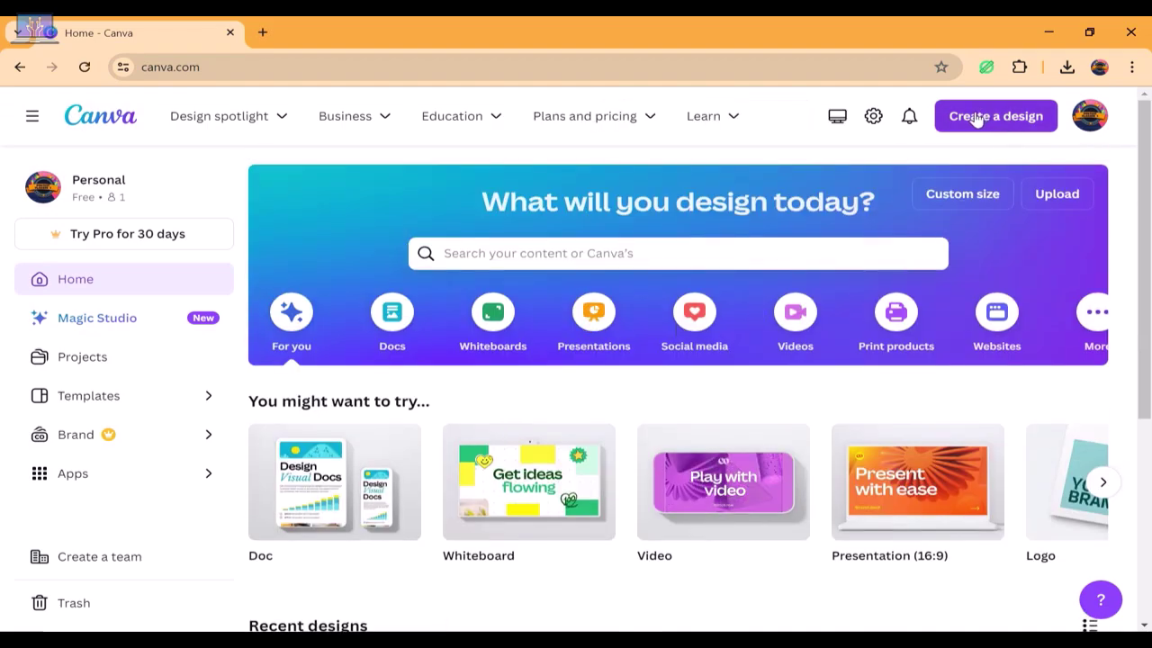
Step: Start a new design and search for the 'Youtube Thumbnail' design type
left_click(987, 116)
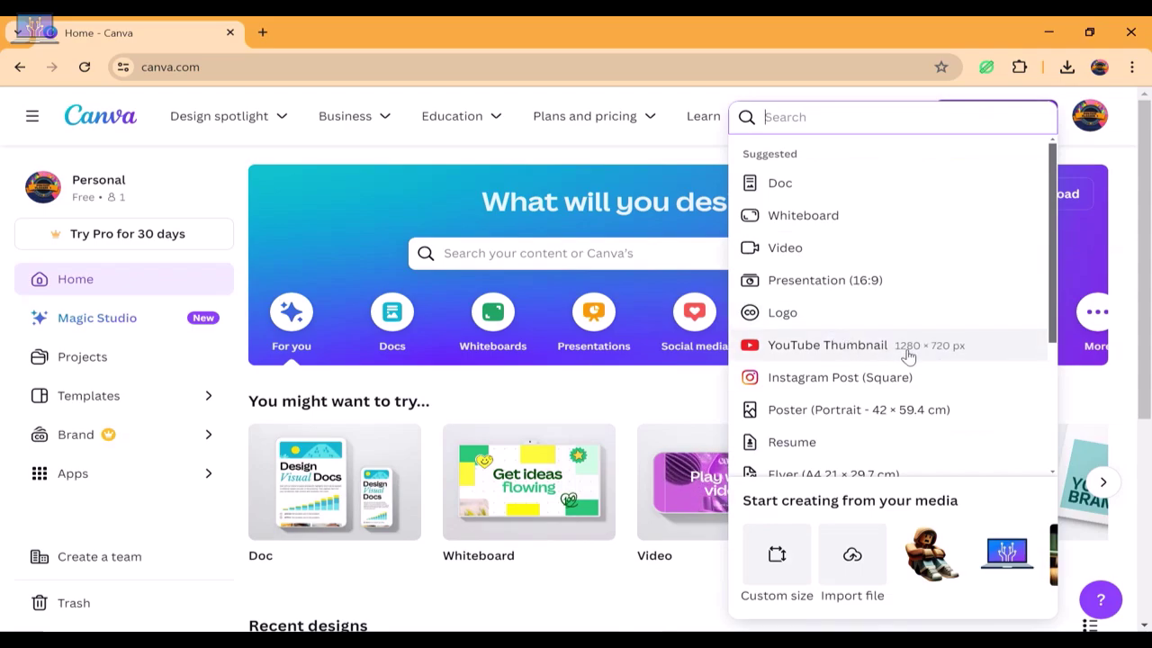
type("Y")
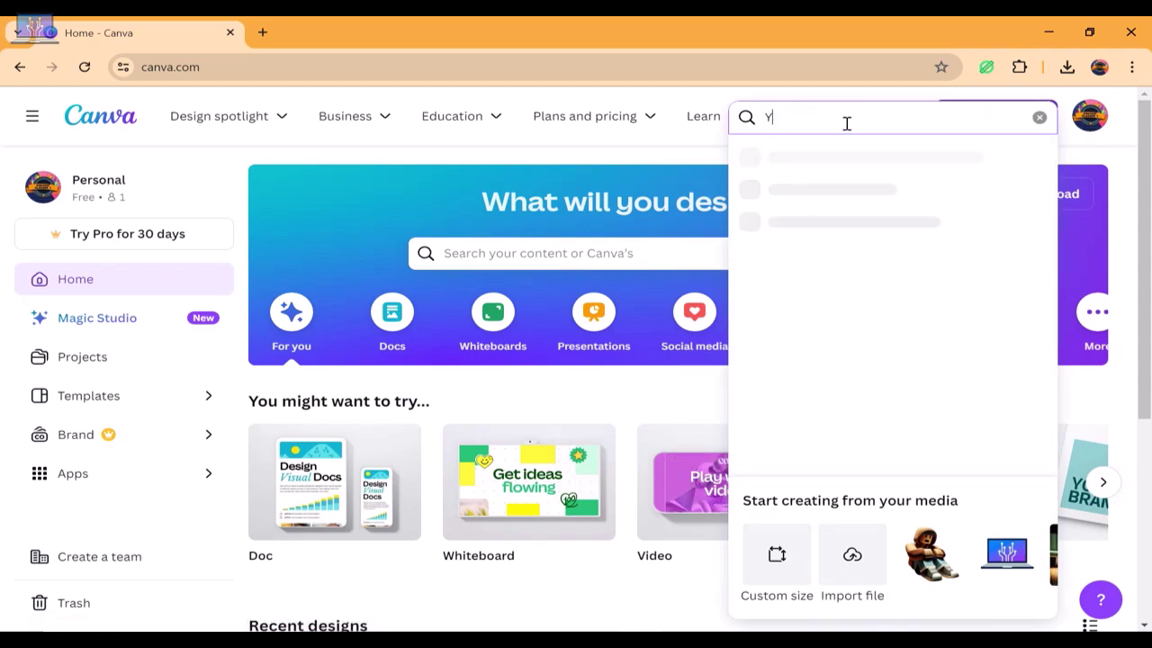
type("ou")
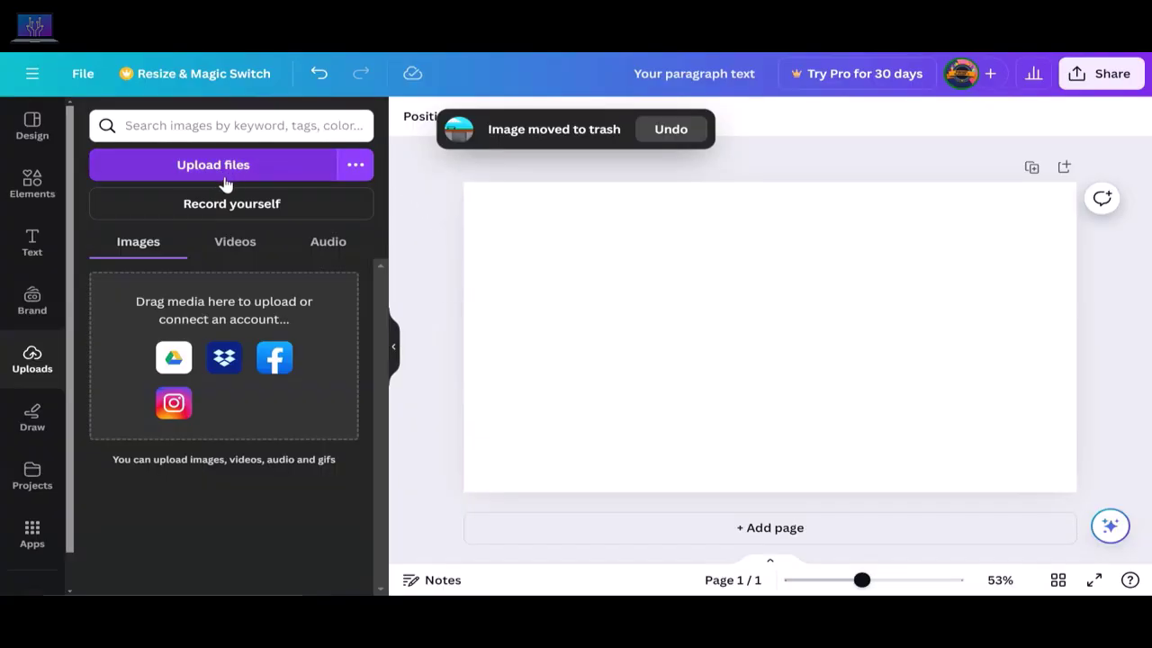
Step: Start a file upload and select files, including the 231-removebg-preview image
left_click(248, 168)
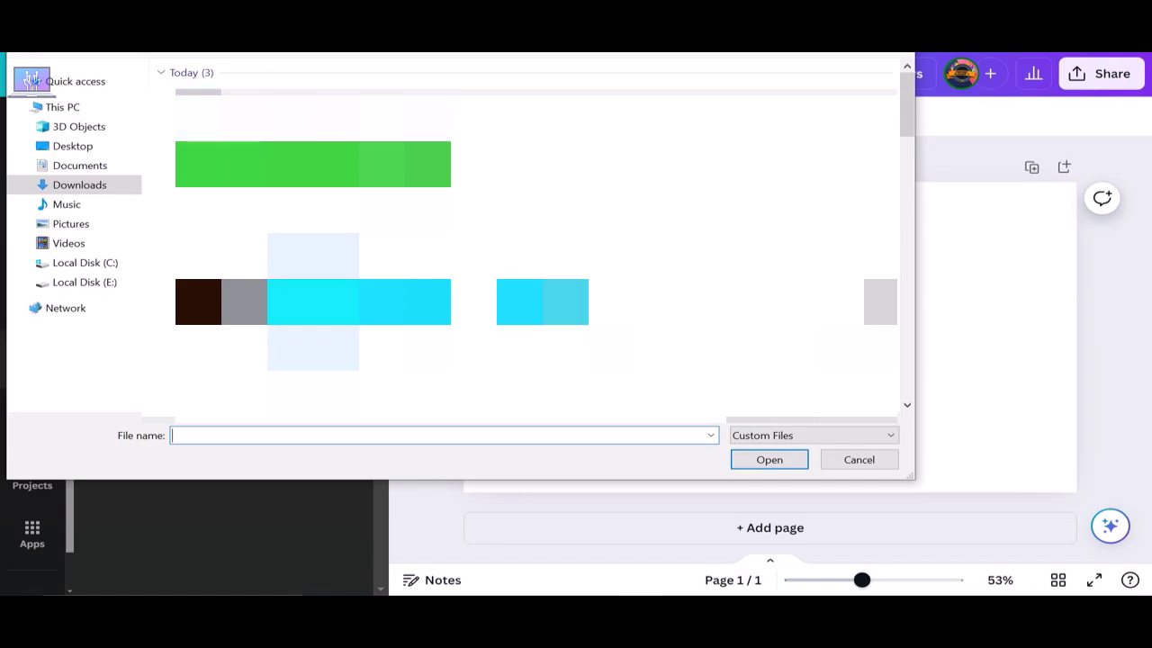
left_click(313, 301)
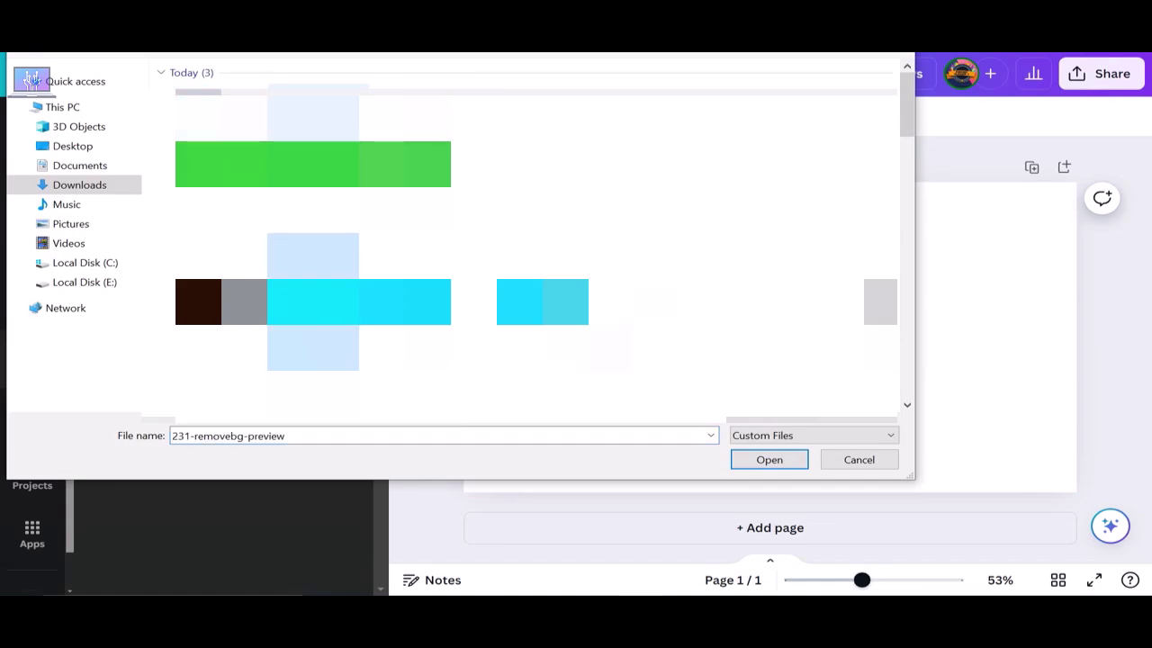
left_click(220, 117, "ctrl")
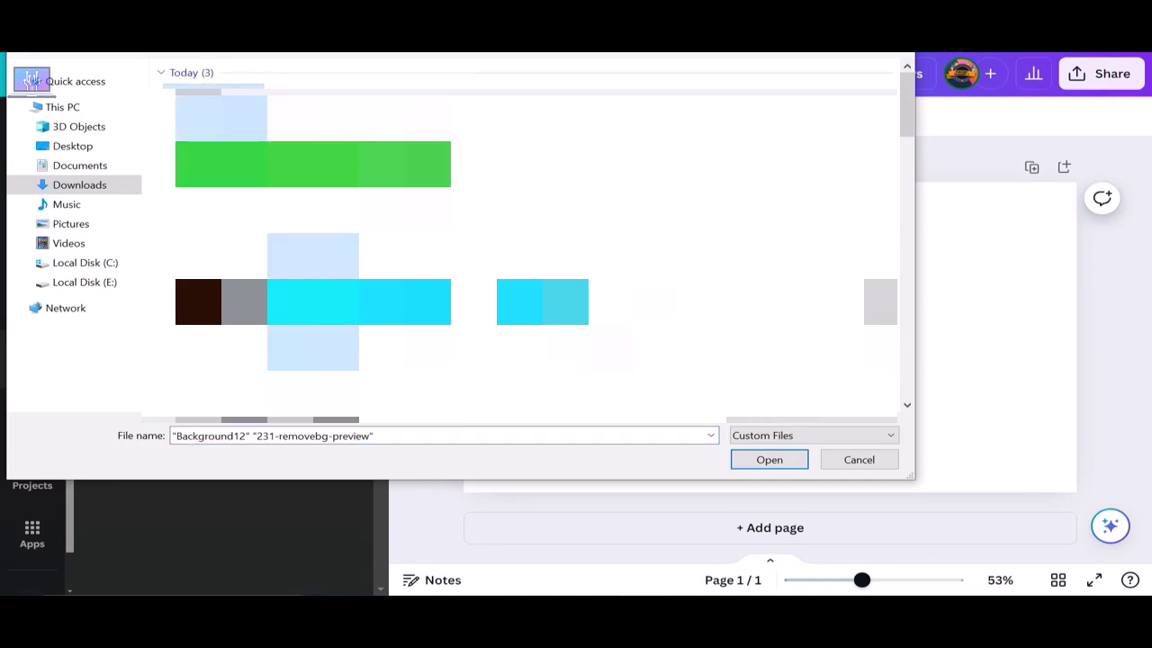
left_click(427, 301)
left_click(221, 117)
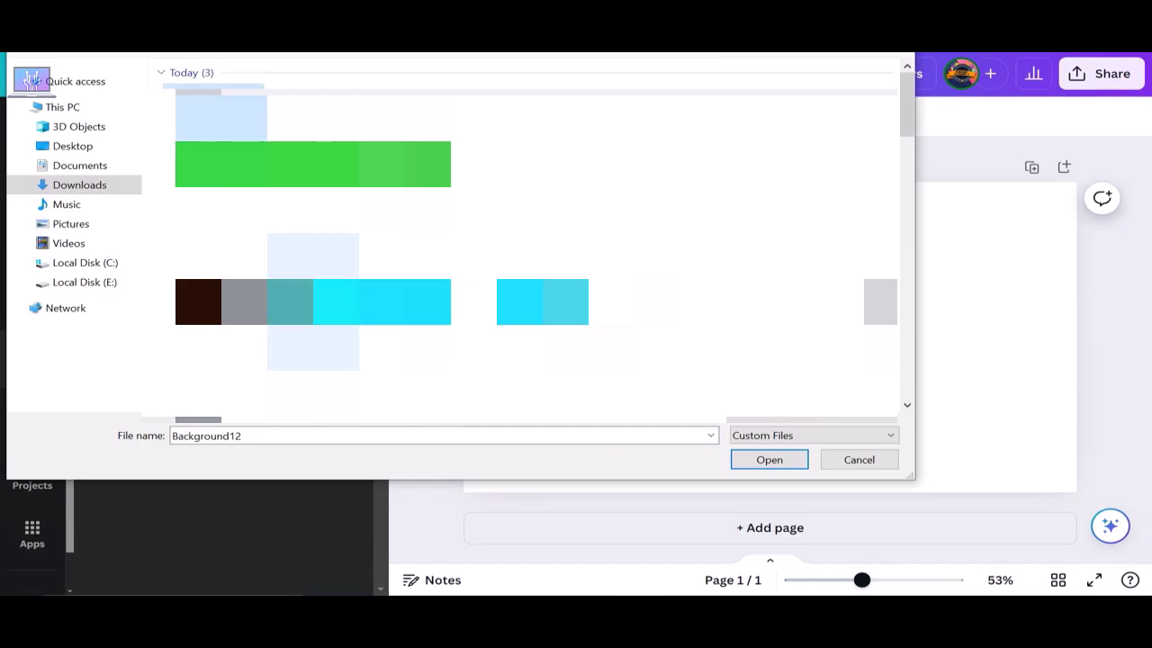
left_click(312, 301, "ctrl")
left_click(427, 301, "ctrl")
scroll(427, 301, "down", 2)
scroll(427, 270, "up", 2)
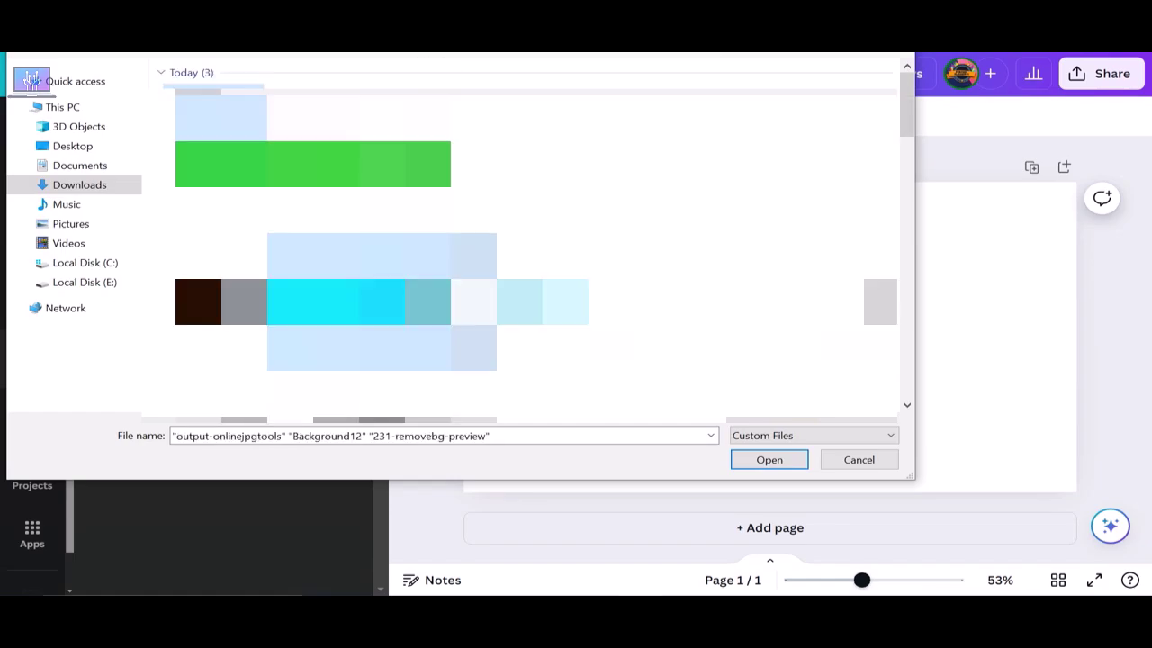
Step: Upload the removal.ai cut-out and speech balloon images, then the grass-and-stone ground image
left_click(198, 117, "ctrl")
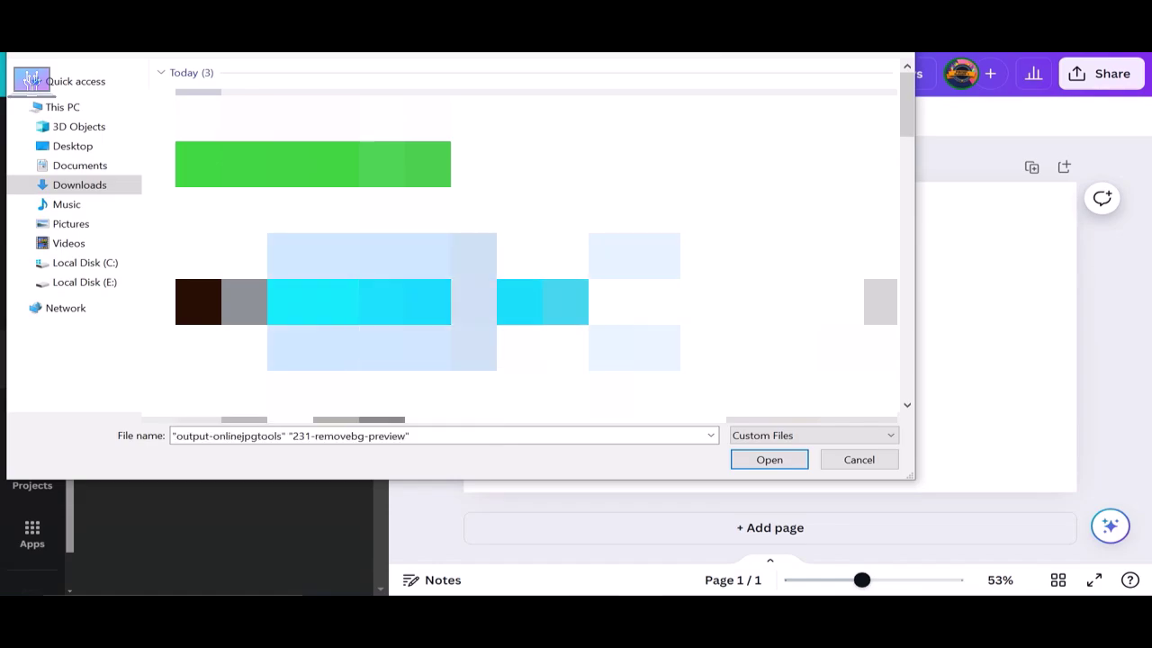
left_click(834, 301, "ctrl")
scroll(536, 225, "down", 2)
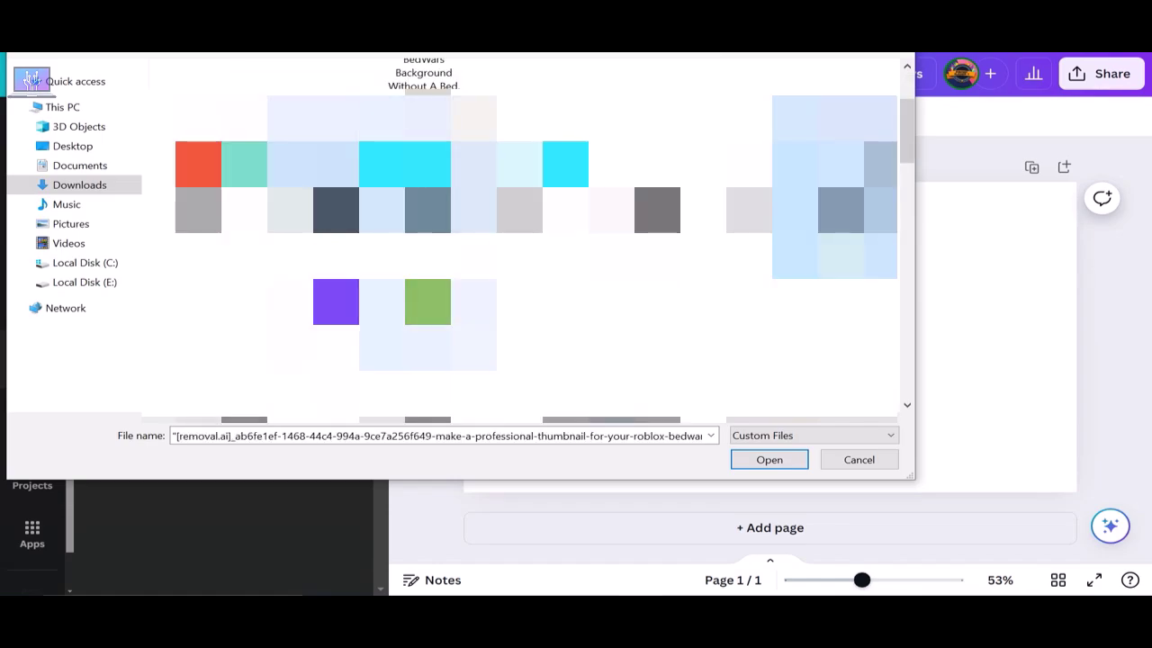
left_click(312, 324, "ctrl")
left_click(634, 210, "ctrl")
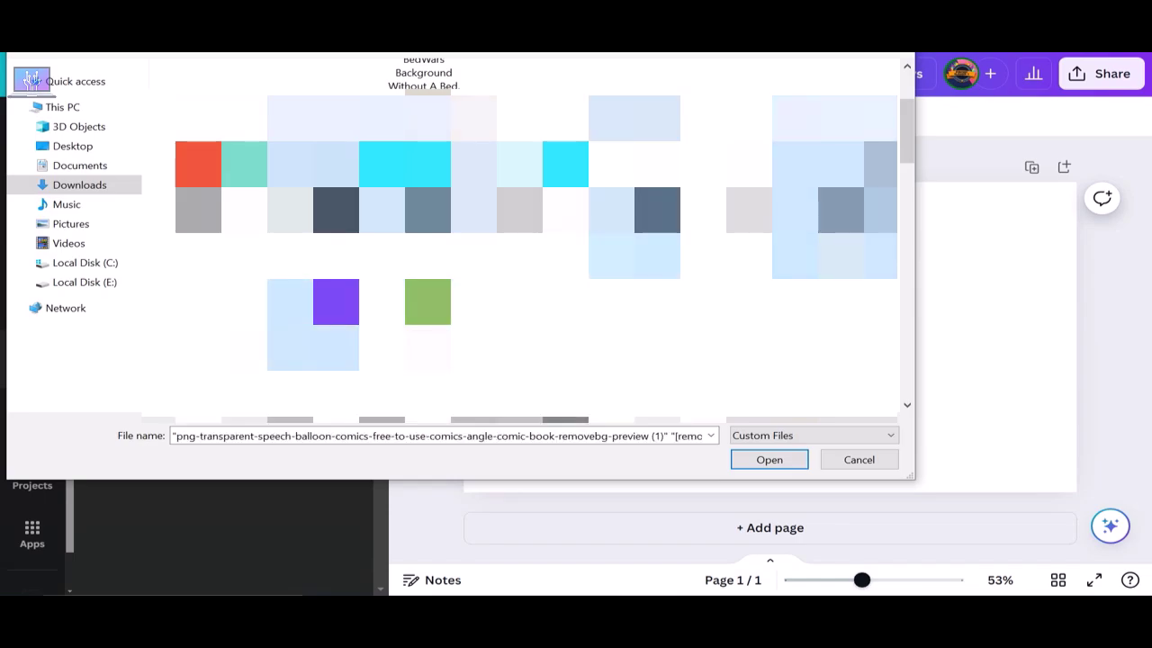
left_click(767, 459)
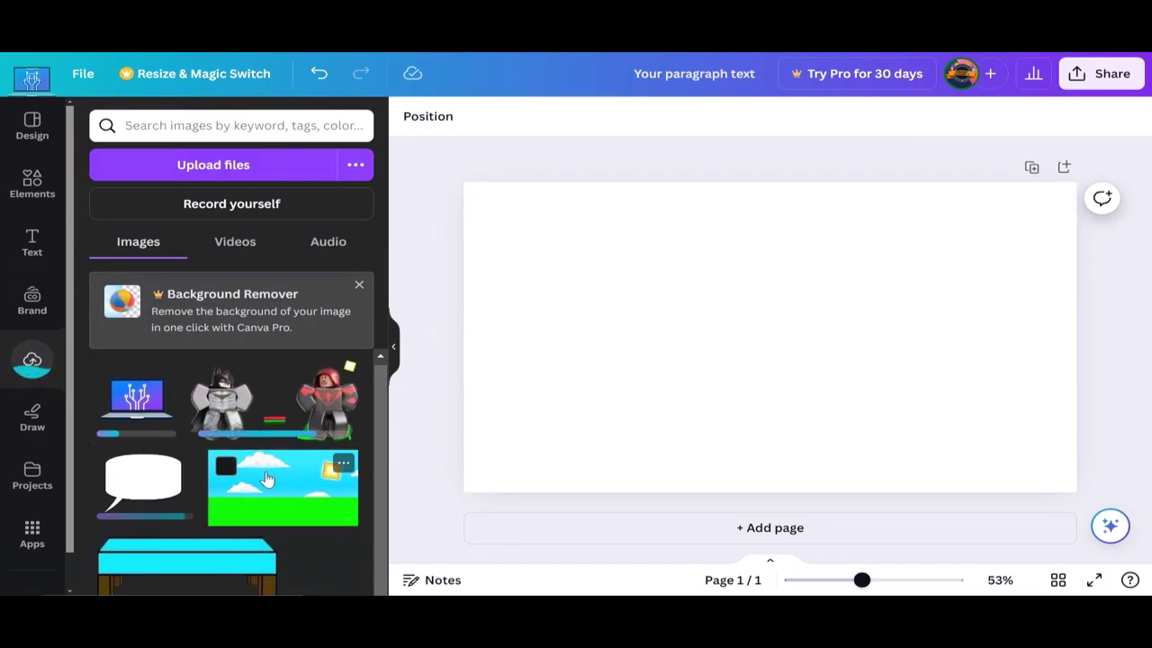
left_click(283, 171)
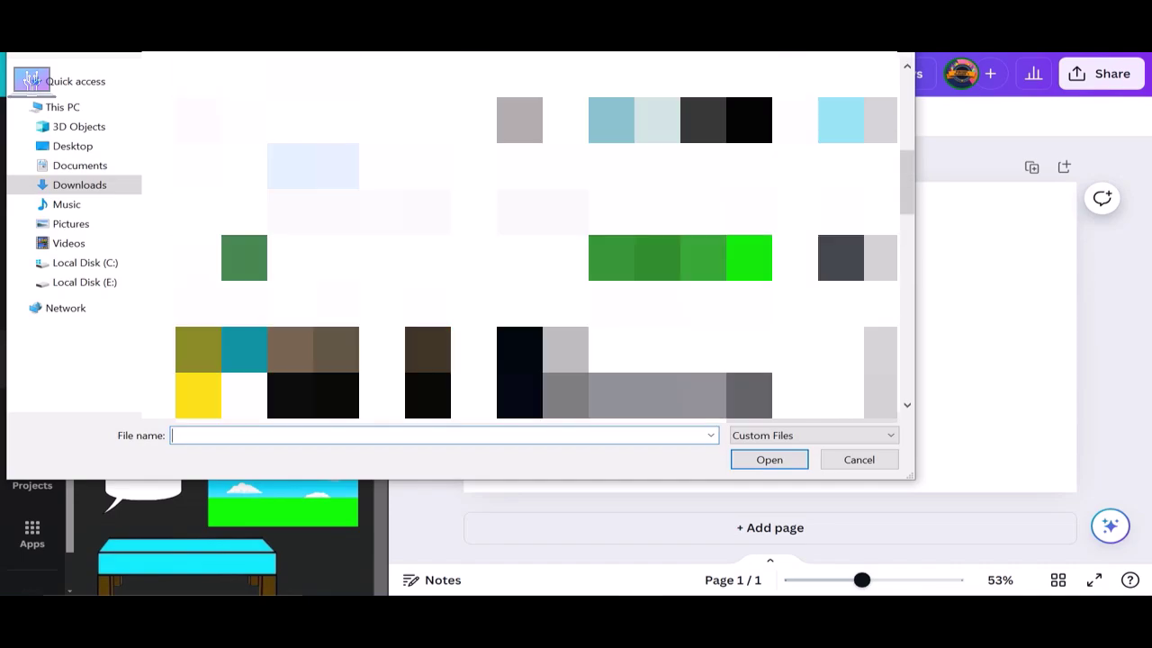
double_click(244, 258)
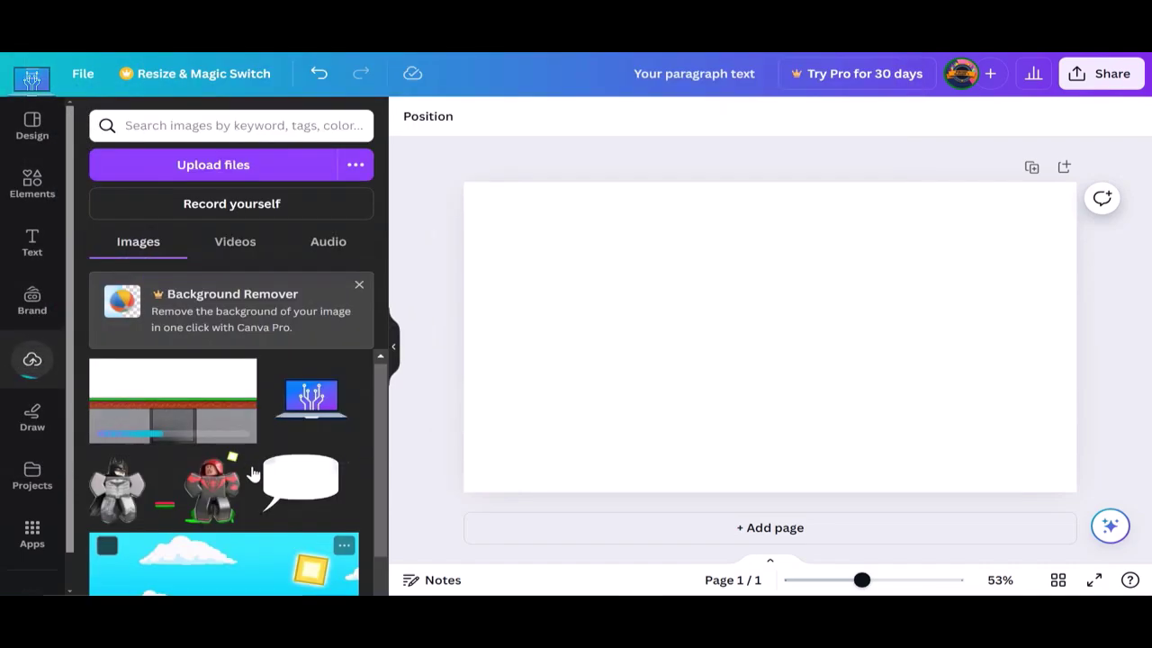
Step: Place the ground image and resize it to span the page width at the bottom
left_click(209, 424)
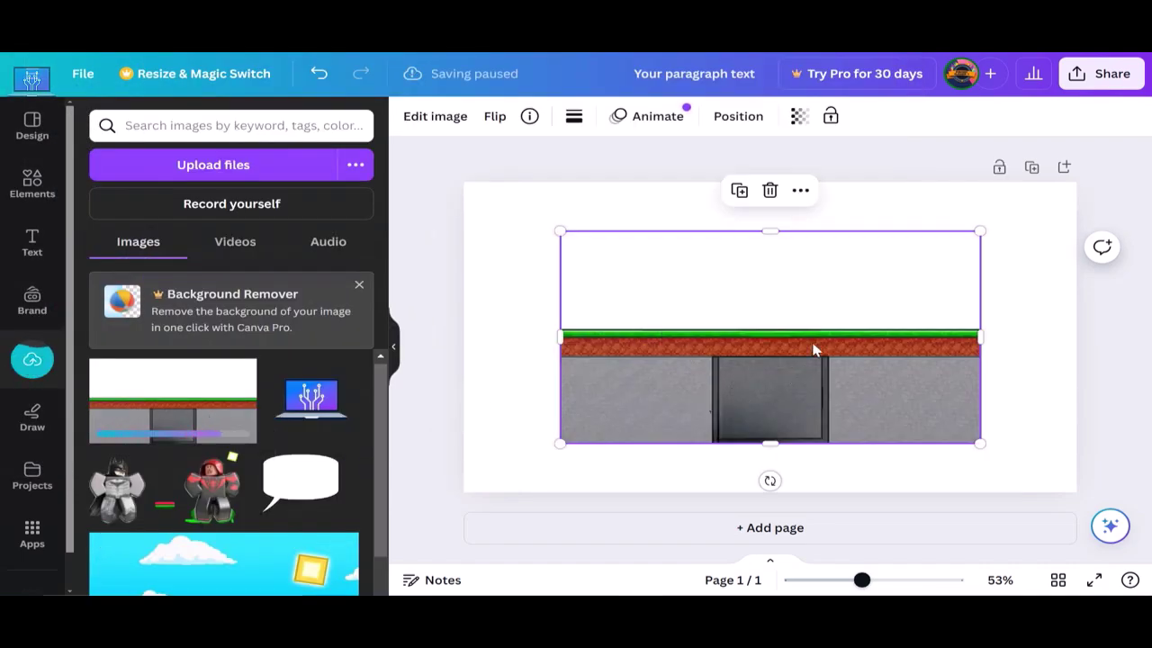
mouse_move(813, 349)
left_mouse_down()
mouse_move(720, 339)
mouse_move(797, 344)
mouse_move(766, 321)
left_mouse_up()
left_click_drag(887, 418, 1080, 509)
left_click_drag(997, 456, 988, 400)
left_click_drag(459, 161, 464, 165)
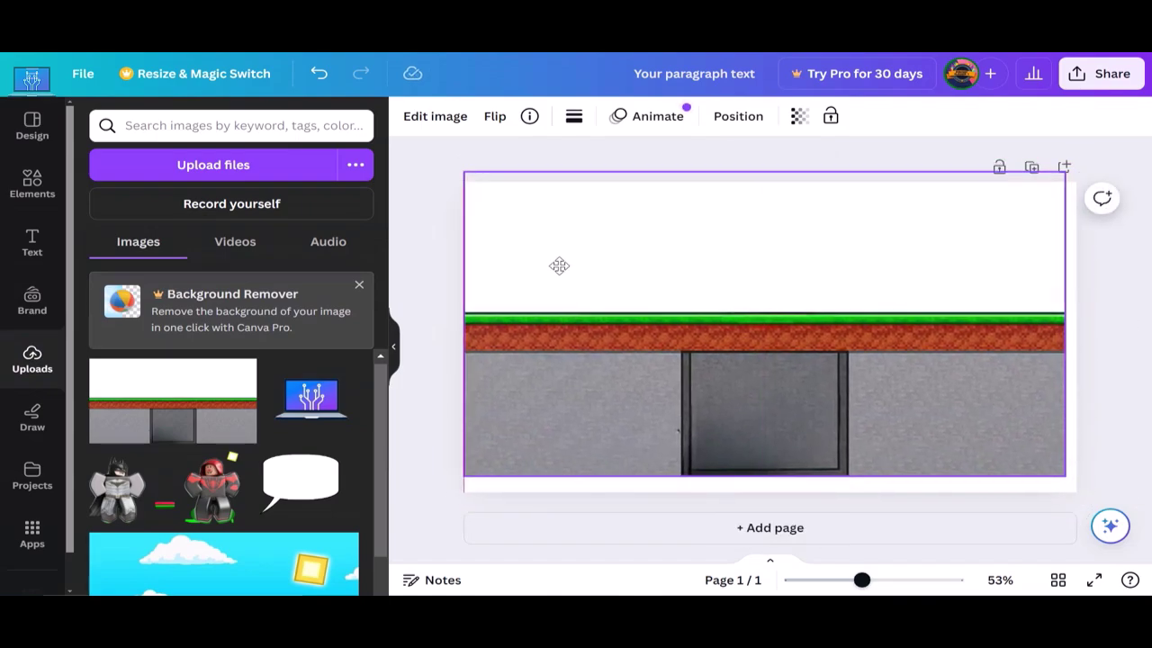
left_click_drag(562, 258, 563, 255)
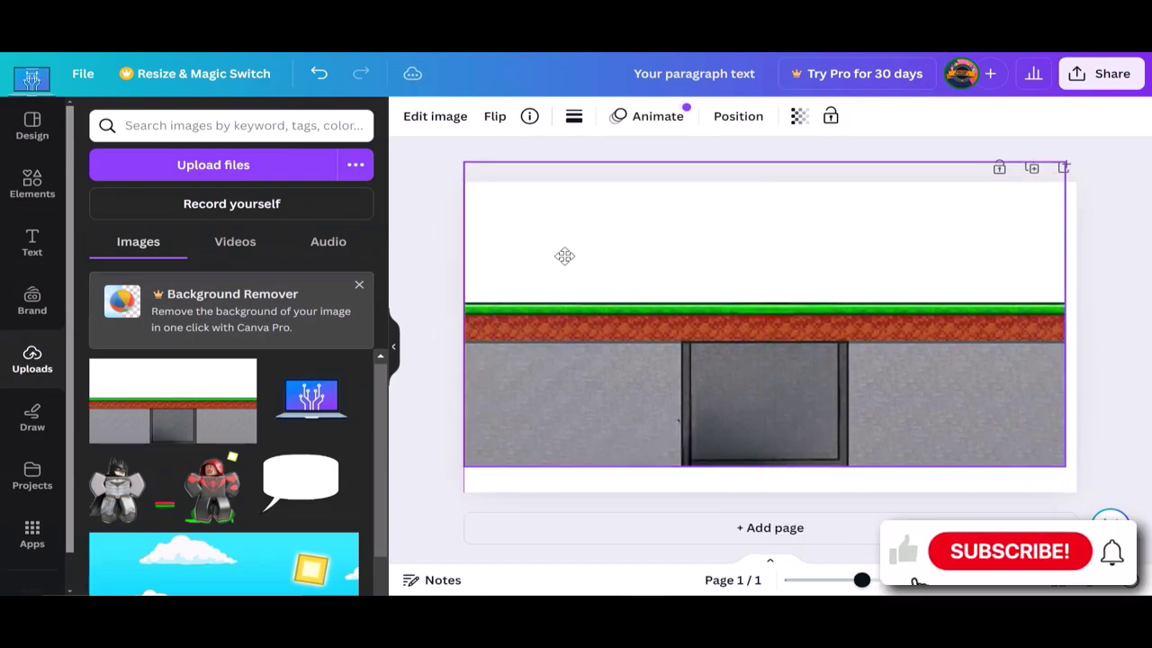
left_click_drag(1065, 465, 1076, 475)
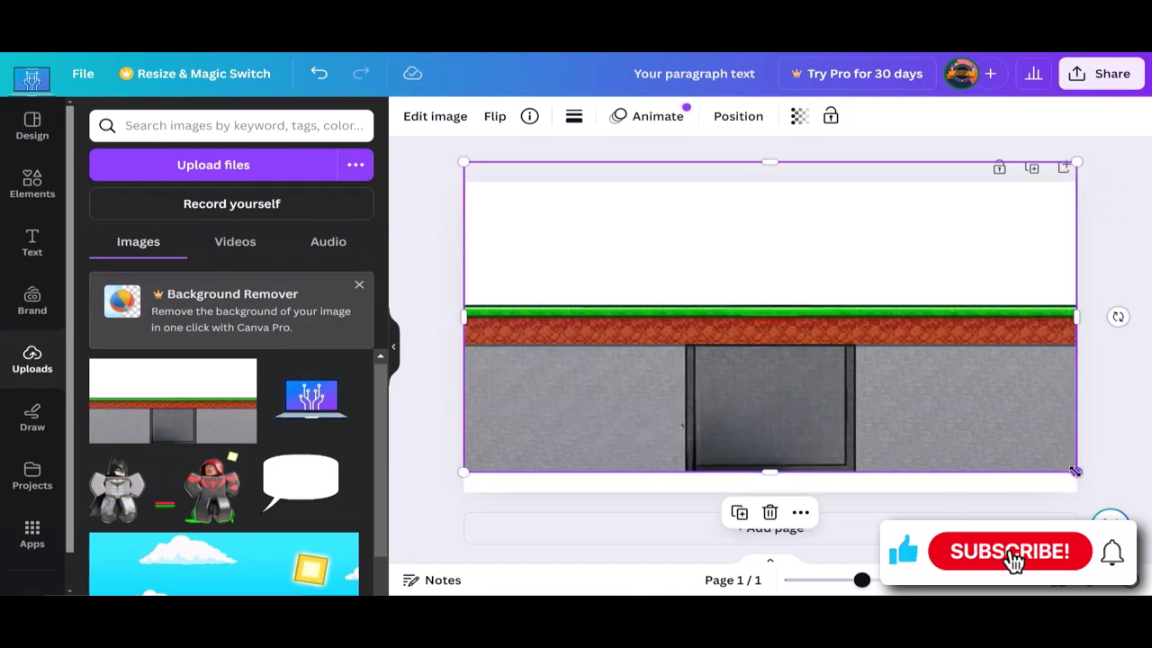
left_click_drag(951, 378, 945, 405)
left_click(1110, 420)
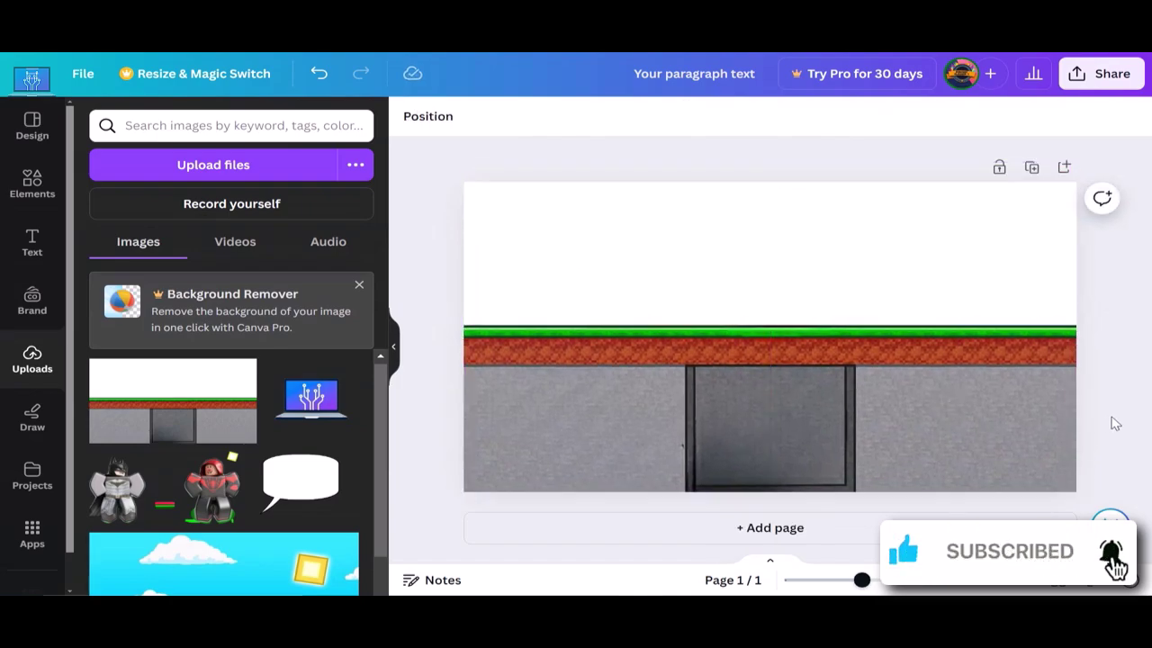
left_click(776, 201)
Step: Crop the white strip off the ground image's top edge down to the grass
left_click_drag(763, 201, 749, 325)
scroll(752, 324, "up", 3)
scroll(763, 273, "up", 5)
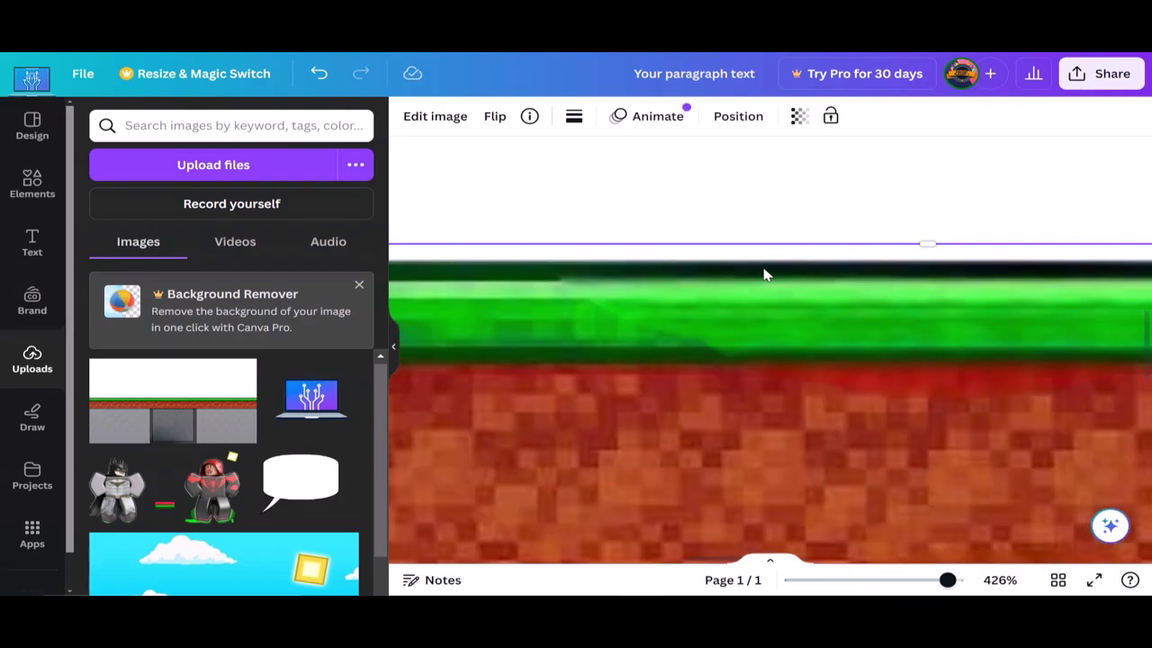
scroll(954, 252, "up", 1)
left_click_drag(958, 250, 954, 255)
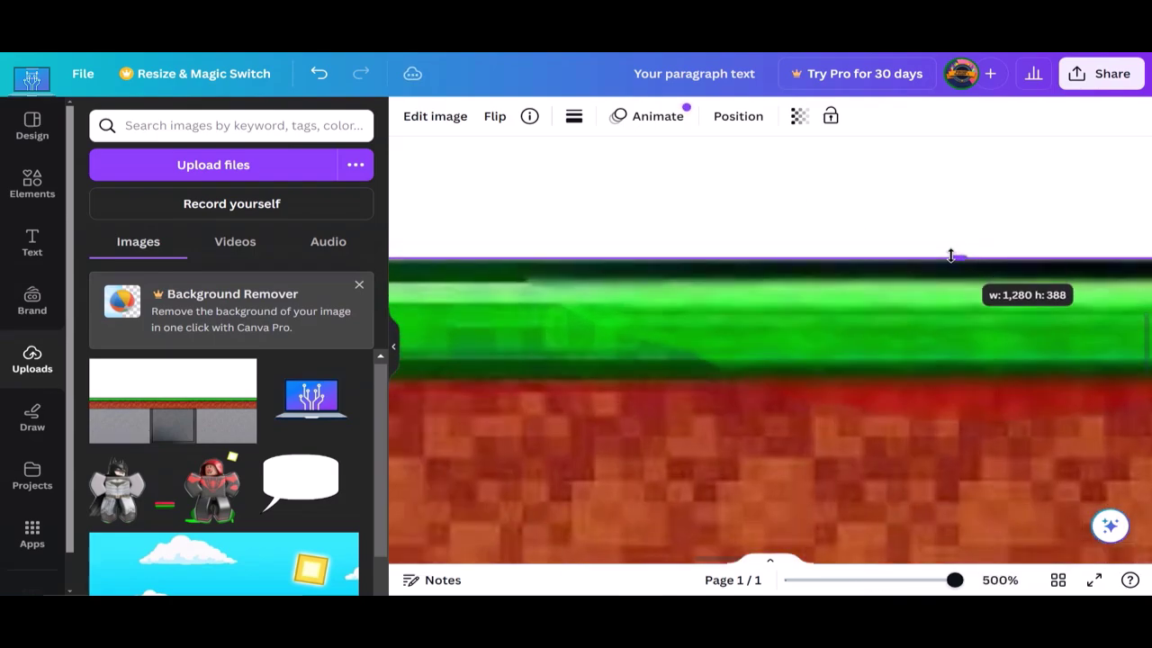
left_click_drag(950, 256, 951, 257)
scroll(882, 380, "down", 5, "ctrl")
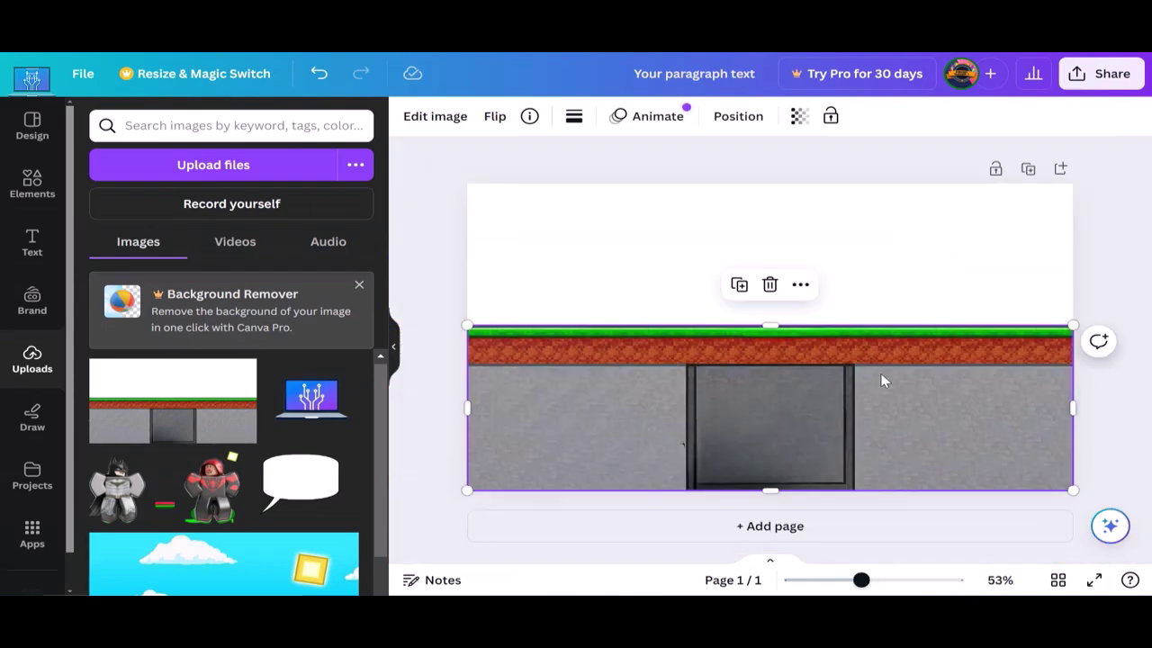
left_click(906, 277)
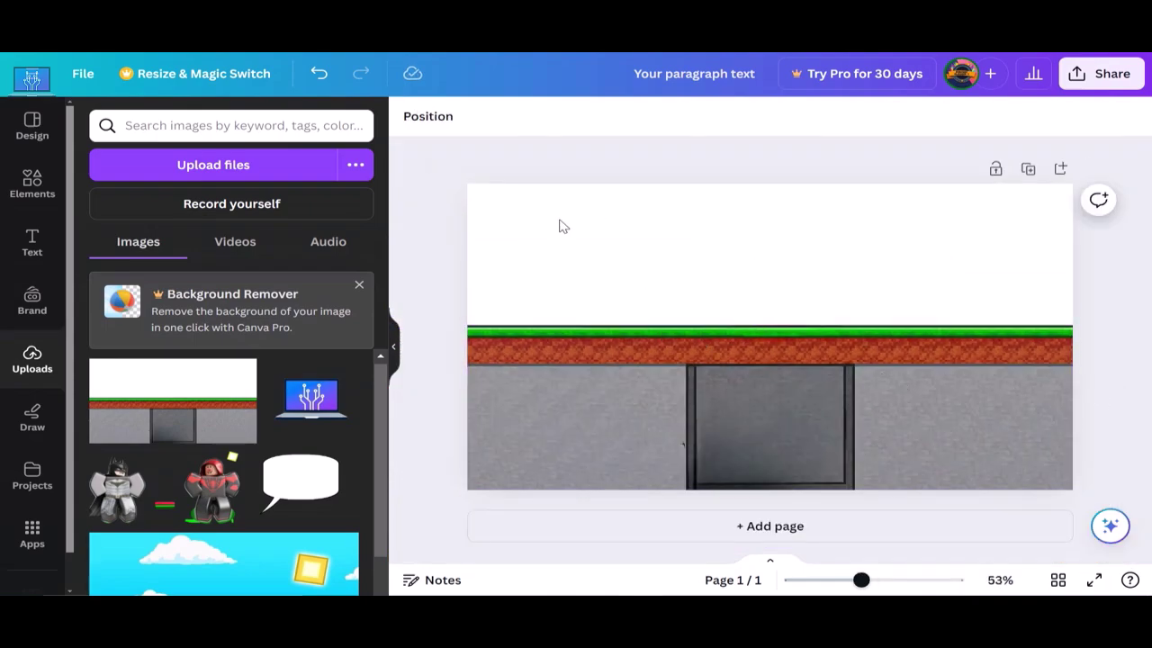
Step: Add the cloudy sky image and stretch it across the top of the page
scroll(153, 440, "down", 2)
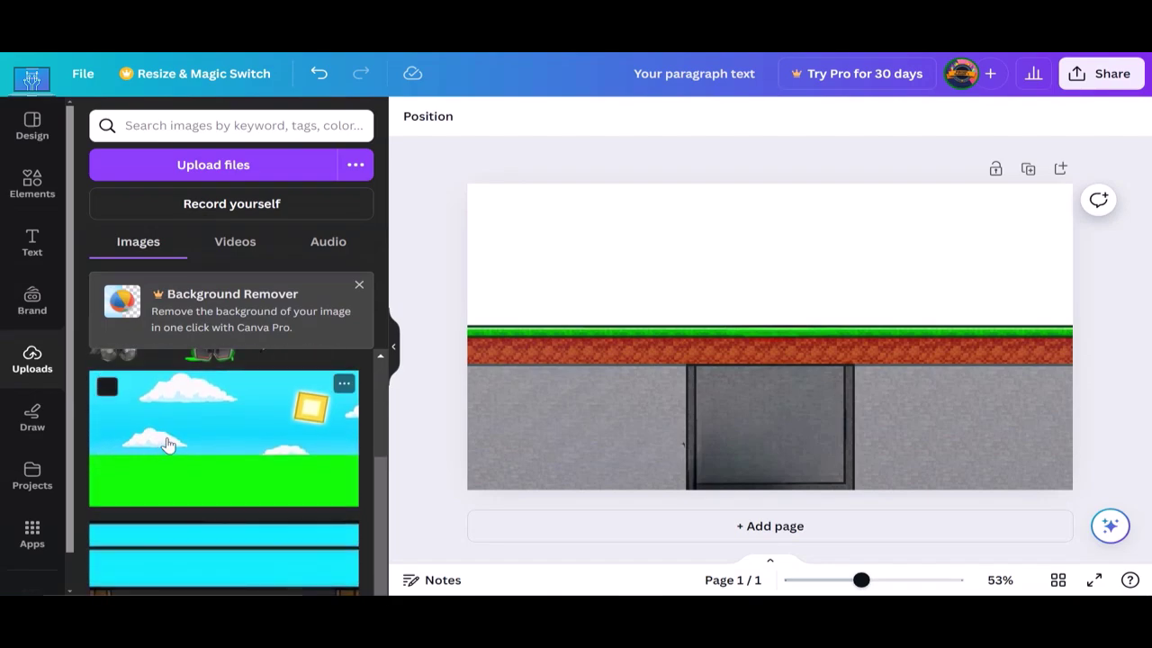
left_click(173, 459)
left_click_drag(709, 329, 603, 310)
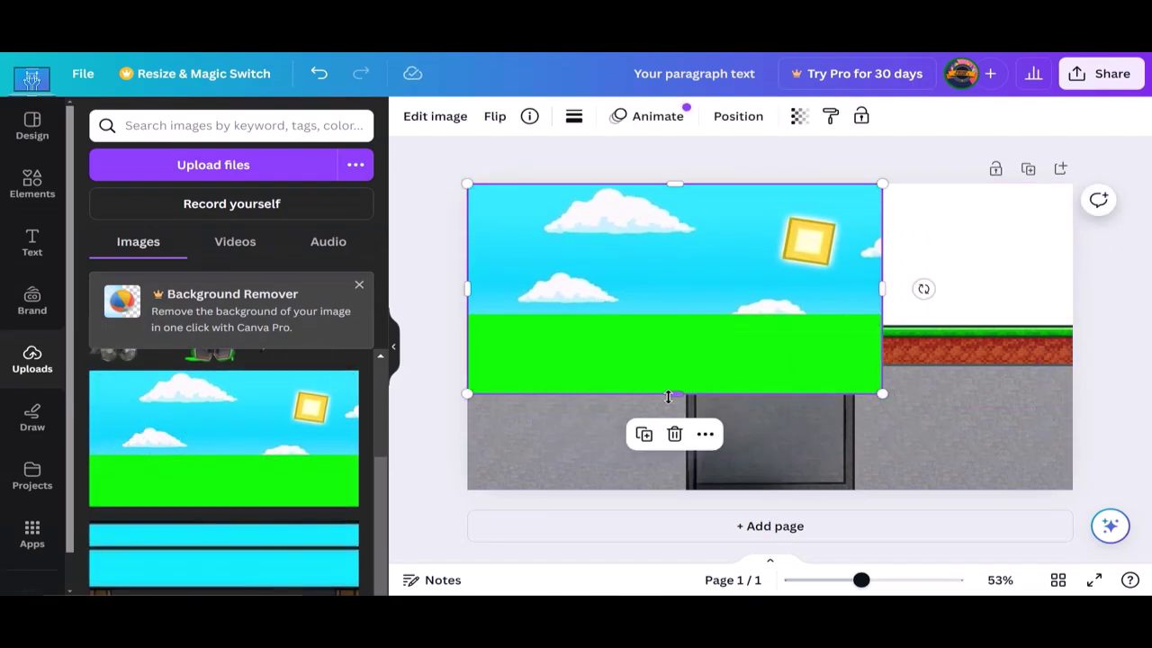
left_click_drag(675, 394, 683, 320)
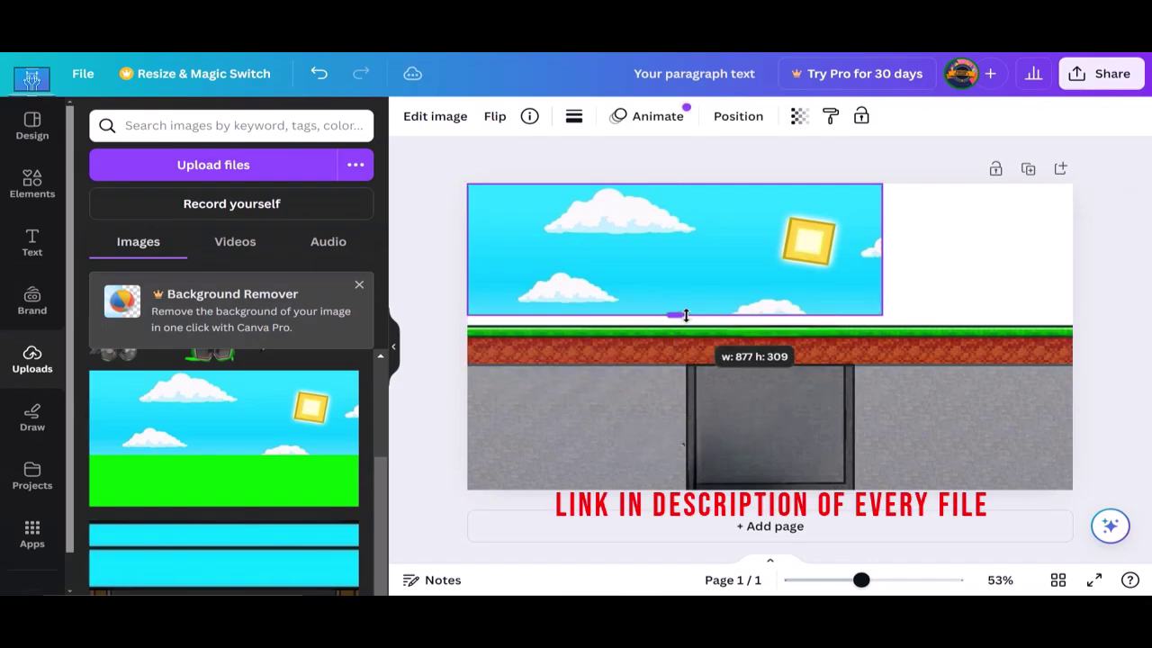
mouse_move(882, 323)
left_mouse_down()
mouse_move(977, 339)
mouse_move(1073, 376)
left_mouse_up()
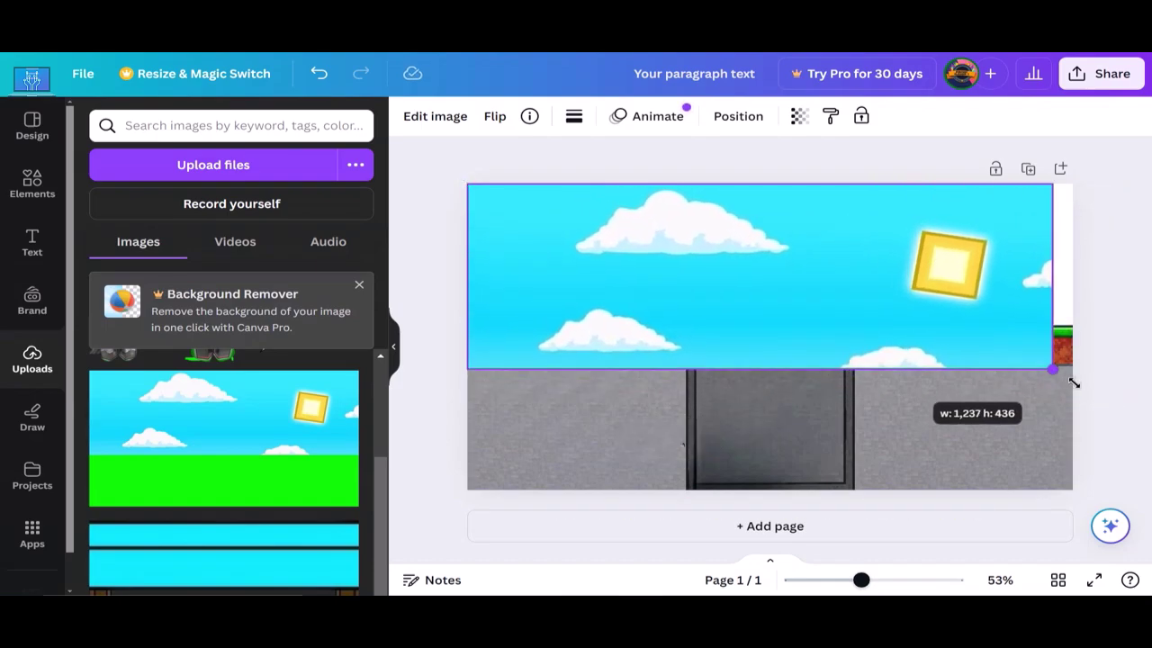
left_click_drag(965, 337, 961, 313)
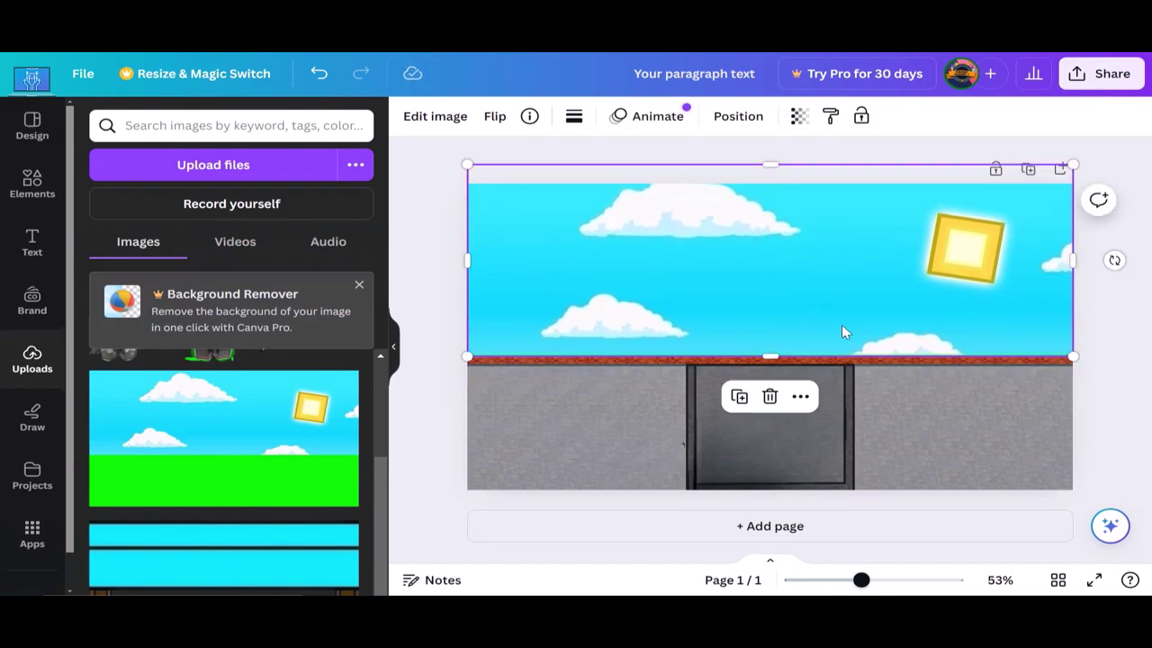
Step: Send the sky image behind the ground and nudge the ground slightly up
left_click(728, 122)
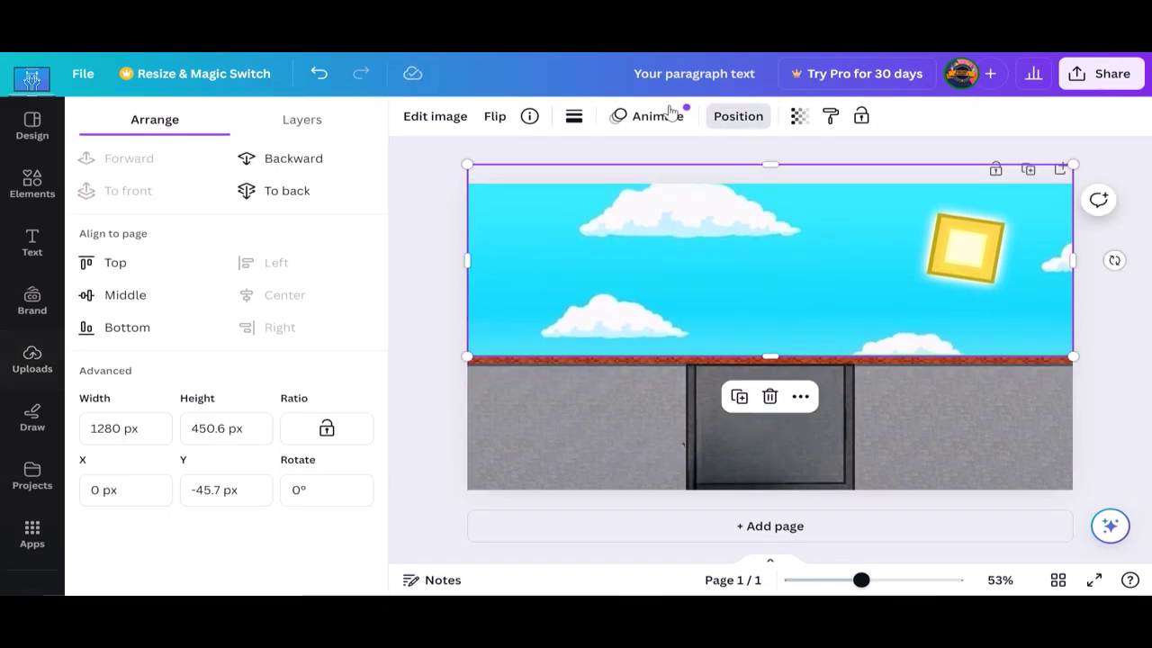
left_click(325, 161)
left_click(937, 426)
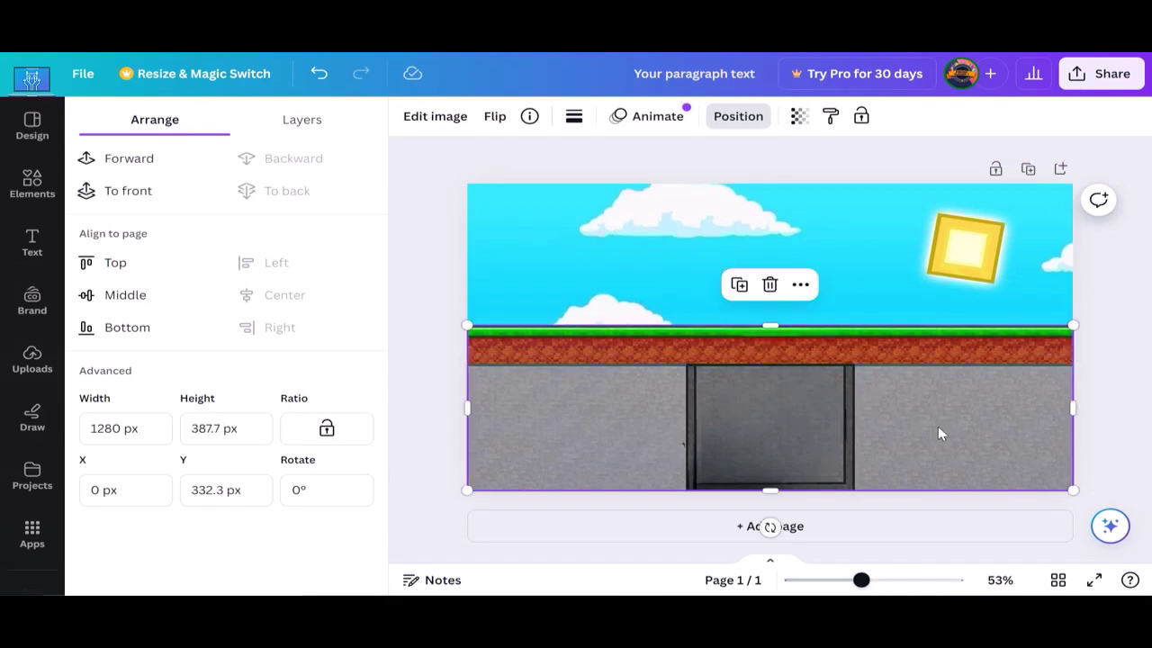
left_click_drag(937, 414, 933, 414)
left_click(1093, 272)
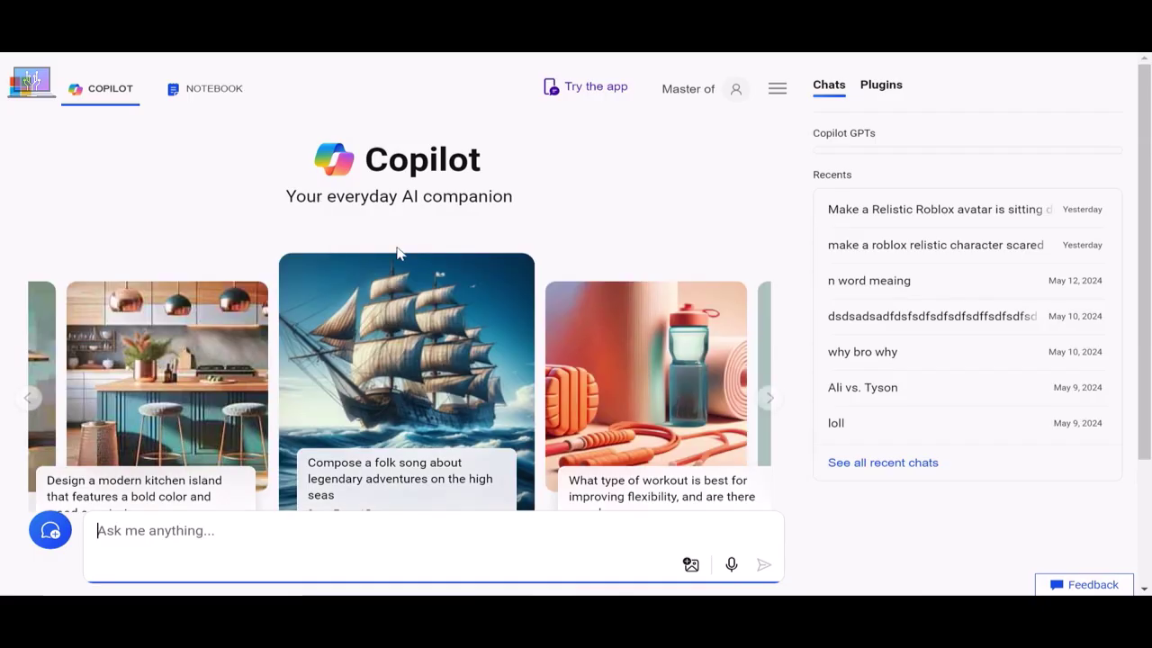
Step: Switch to Designer and enter the prompt 'Make a roblox relistic charater scared and sitting down'
left_click(724, 90)
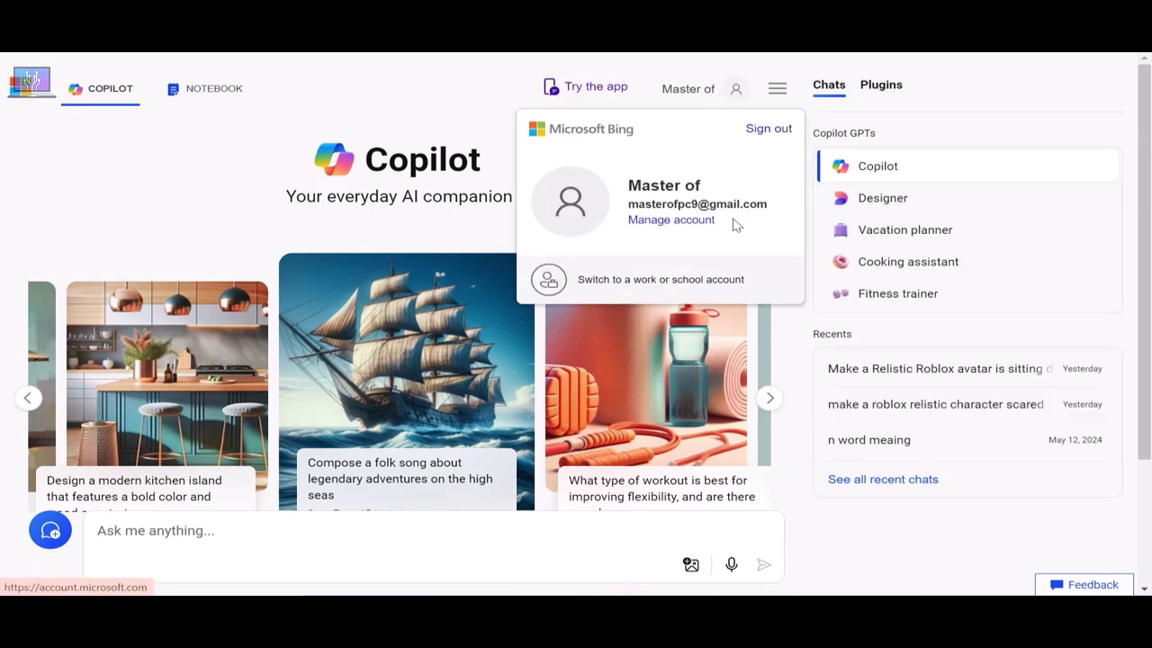
left_click(490, 147)
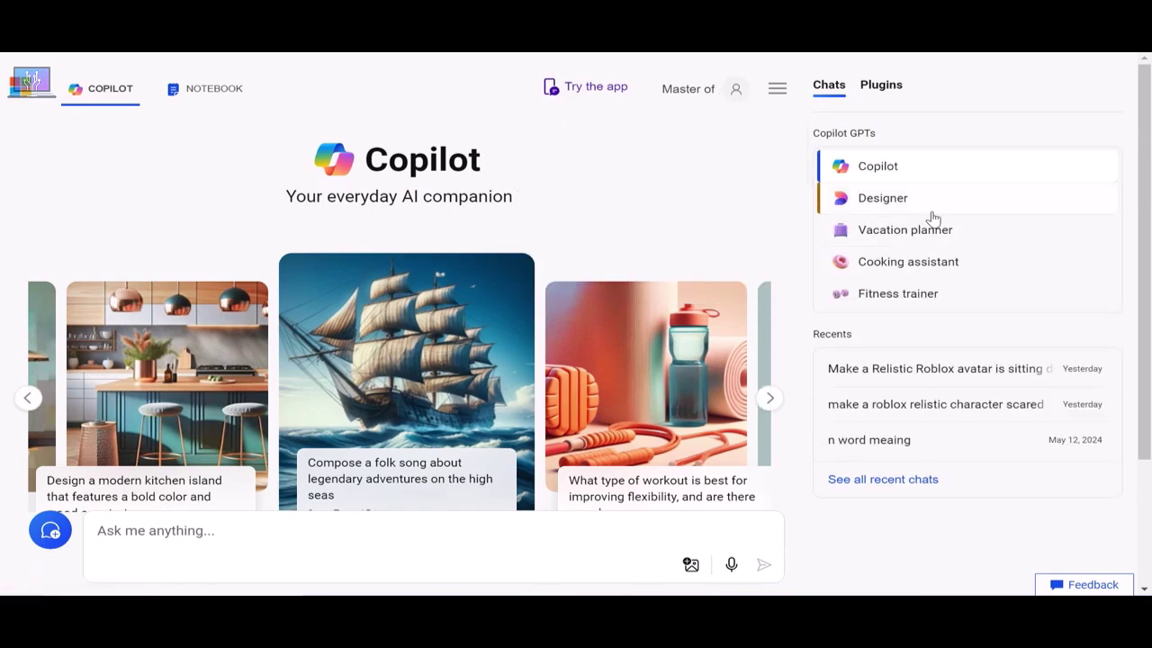
left_click(864, 200)
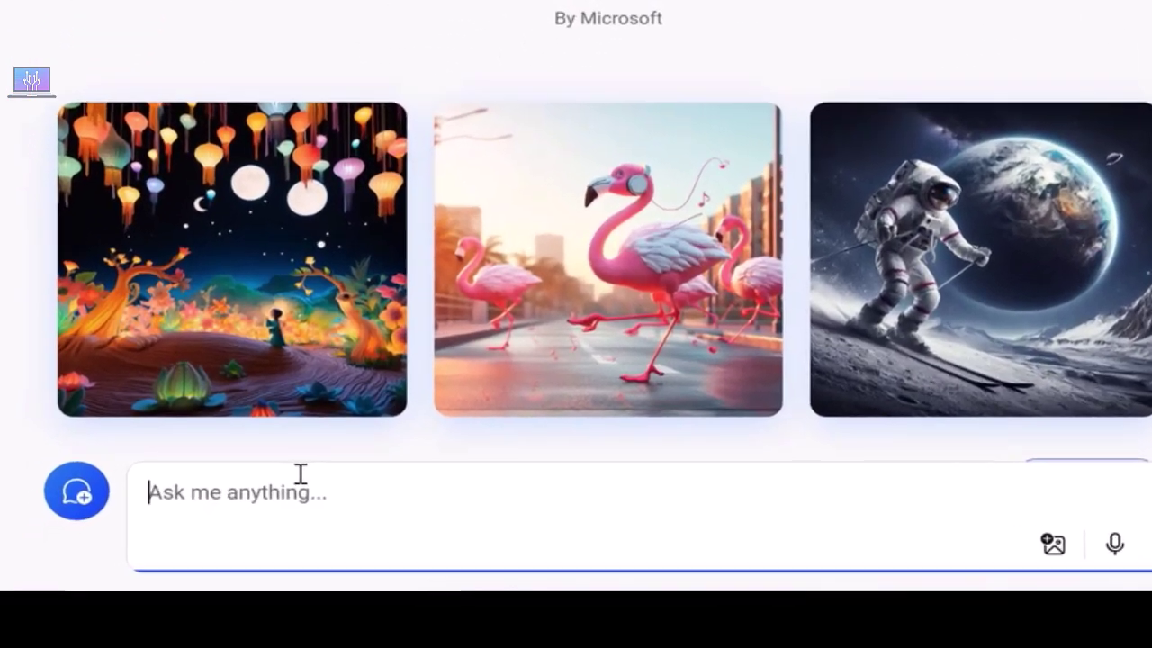
type("M")
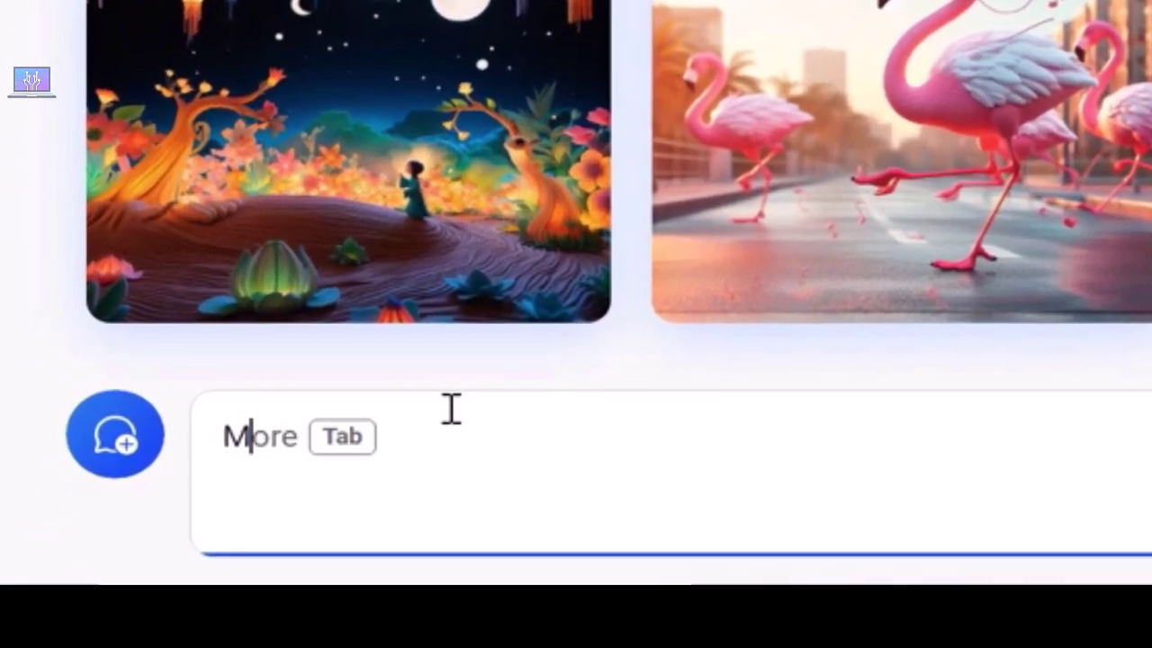
type("ake a robl")
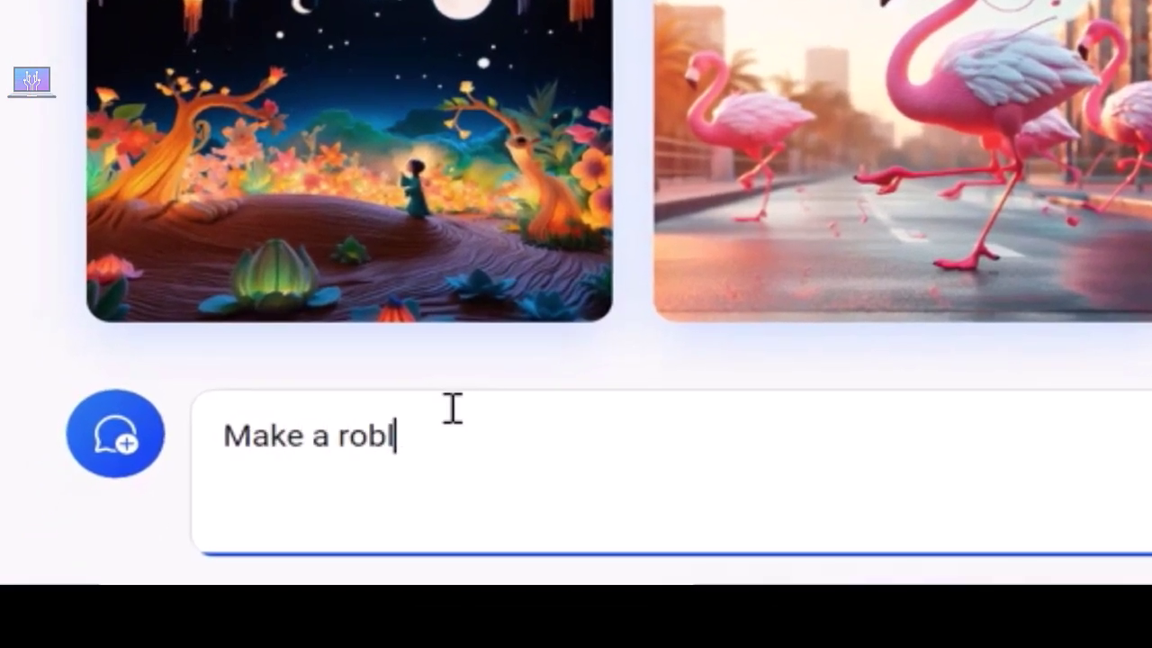
type("ox ")
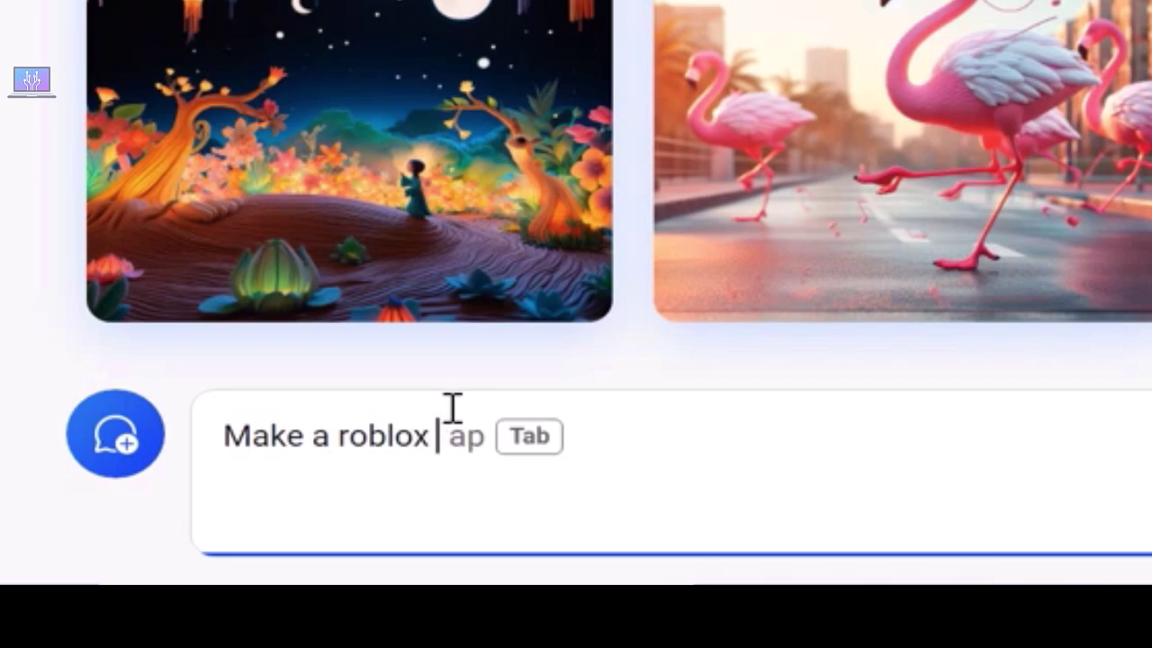
type("rgame")
key("BackSpace")
key("BackSpace")
key("BackSpace")
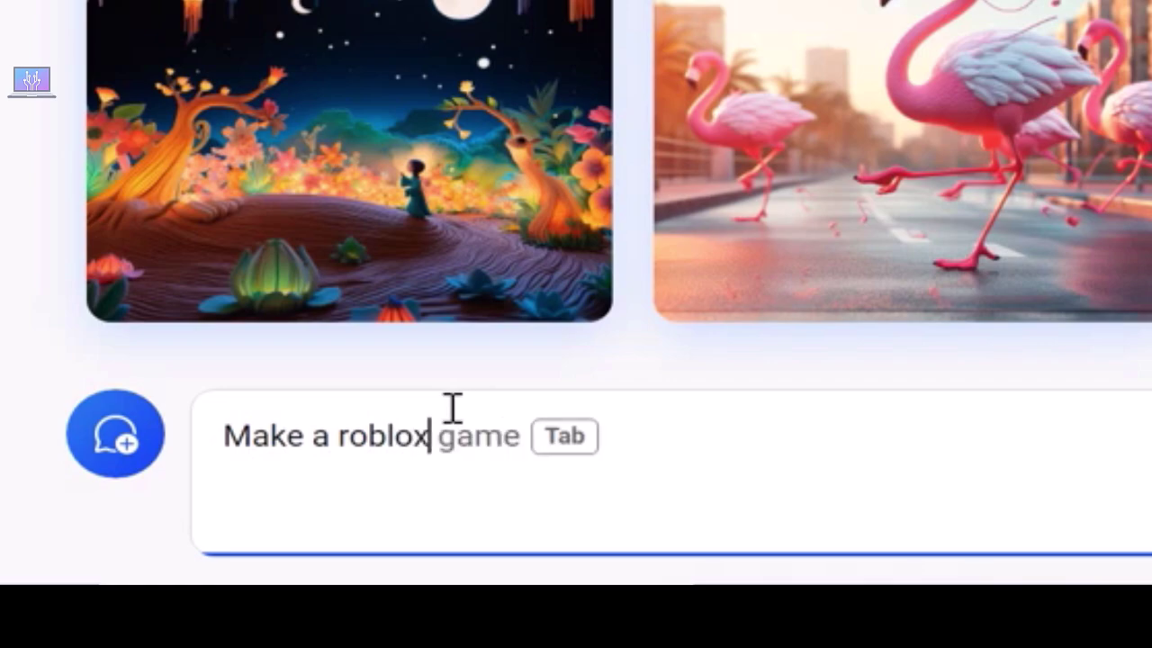
type("relistic c")
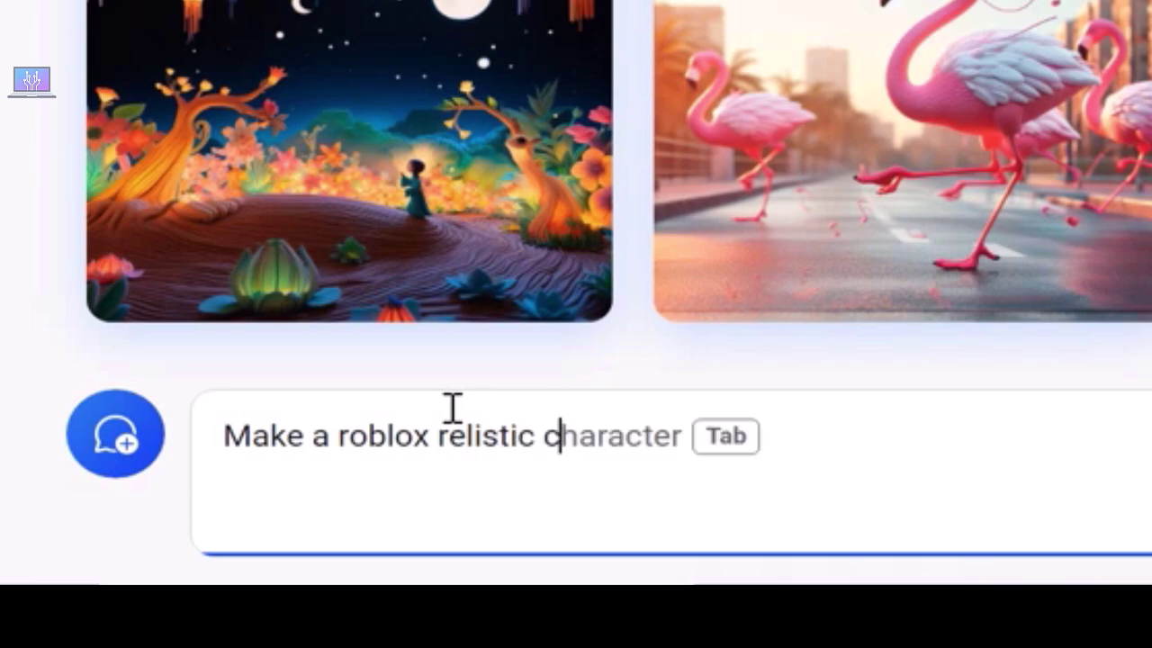
type("harater ")
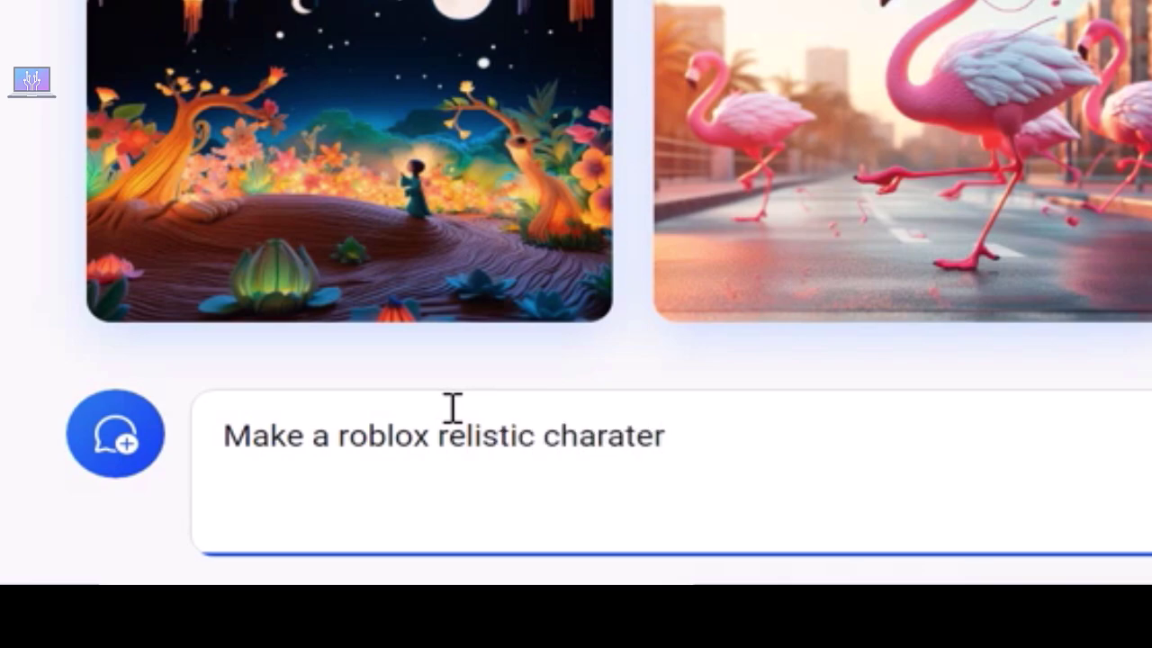
type("scared")
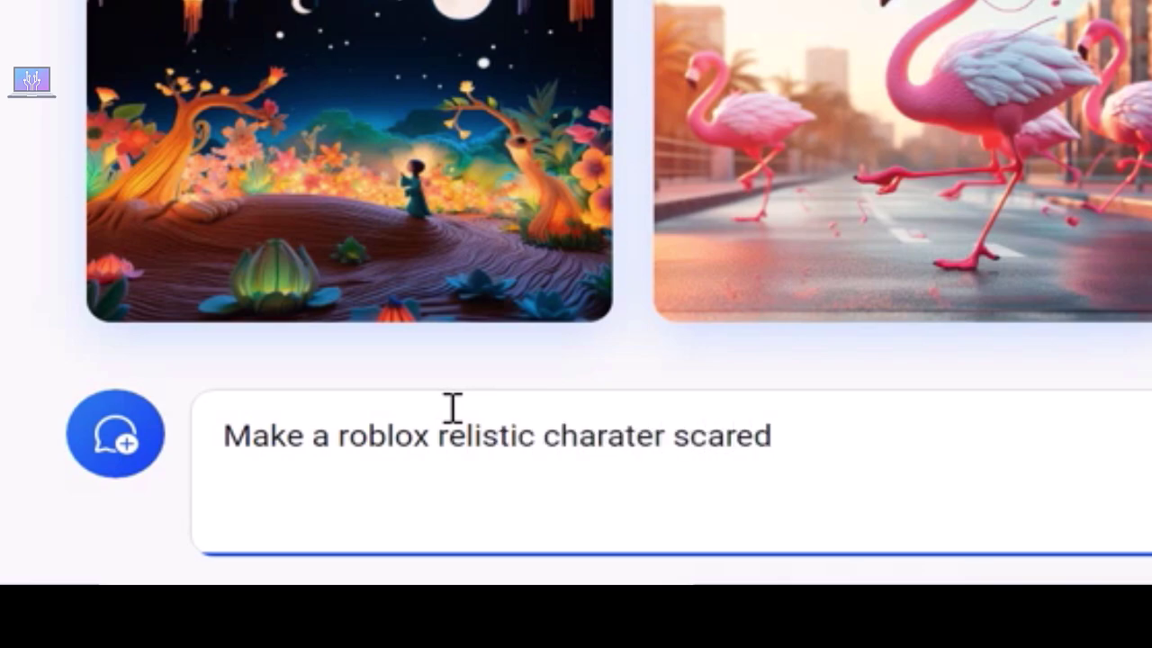
type(" and si")
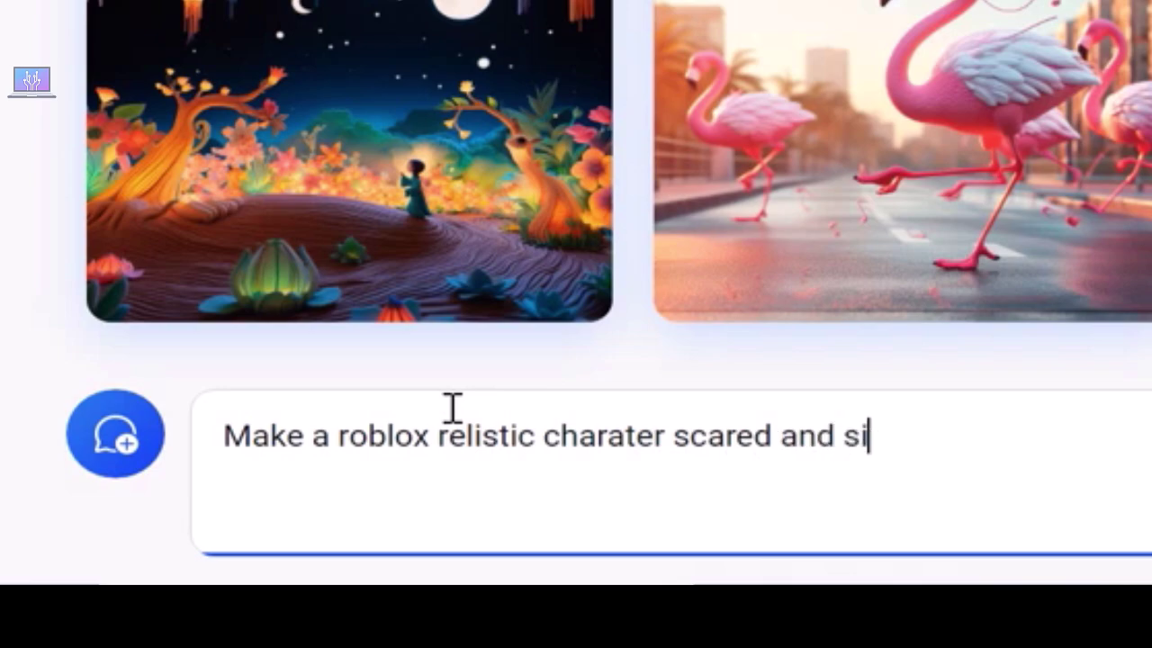
type("tting down")
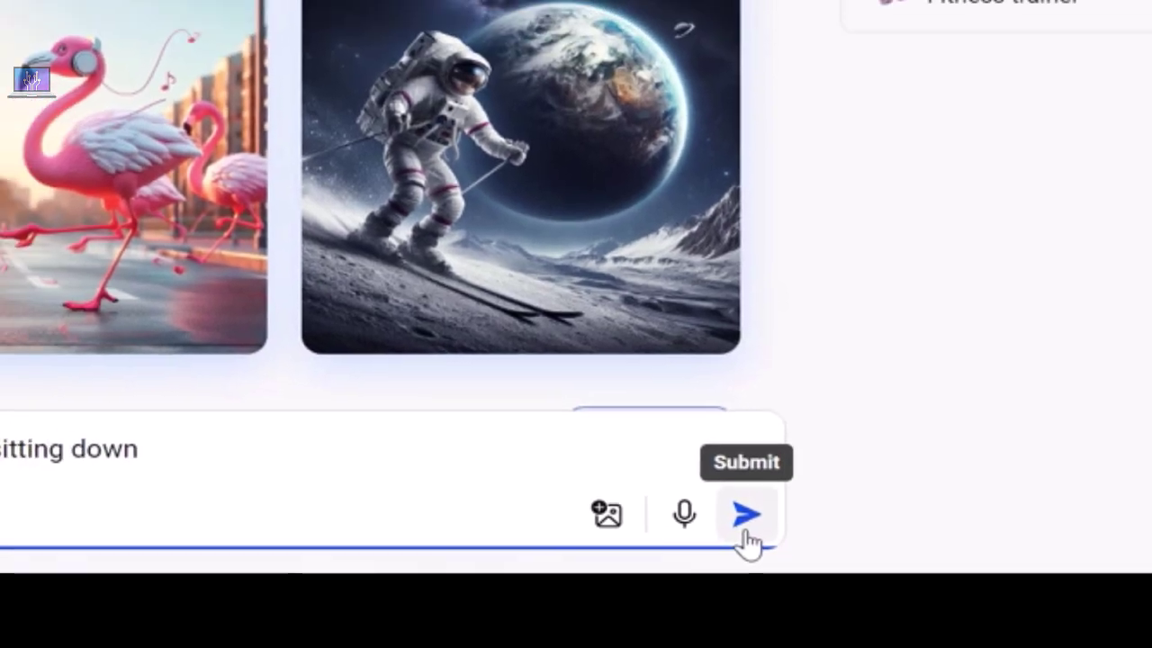
Step: Send the prompt and scroll through the four generated scared, seated character images
left_click(737, 495)
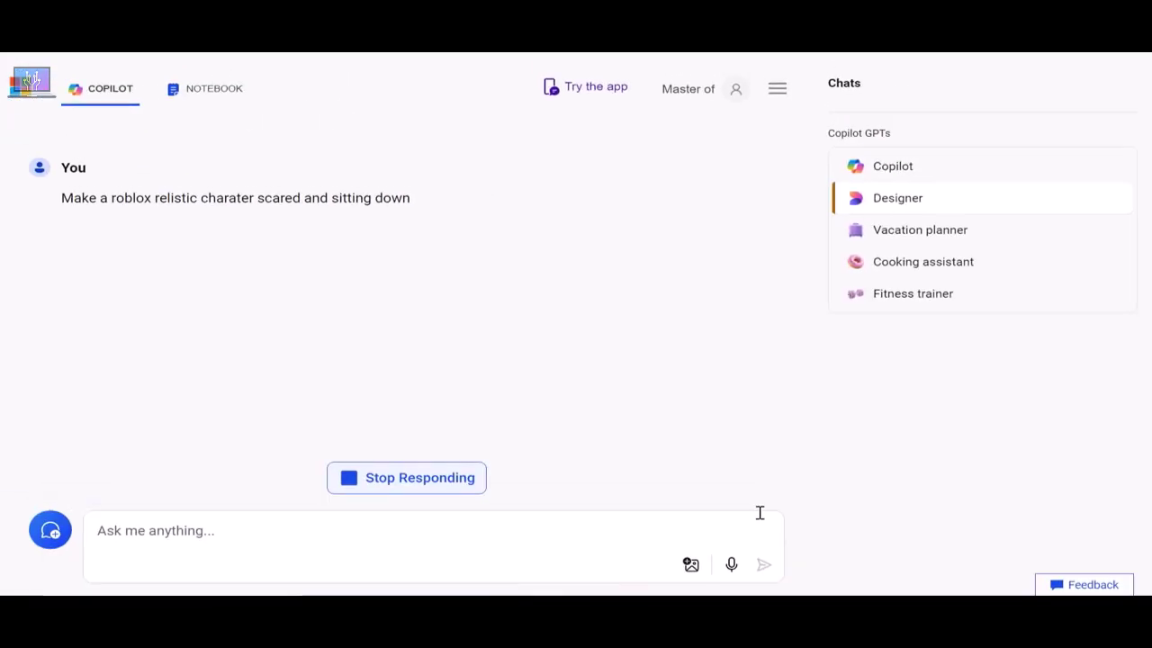
scroll(225, 337, "up", 2)
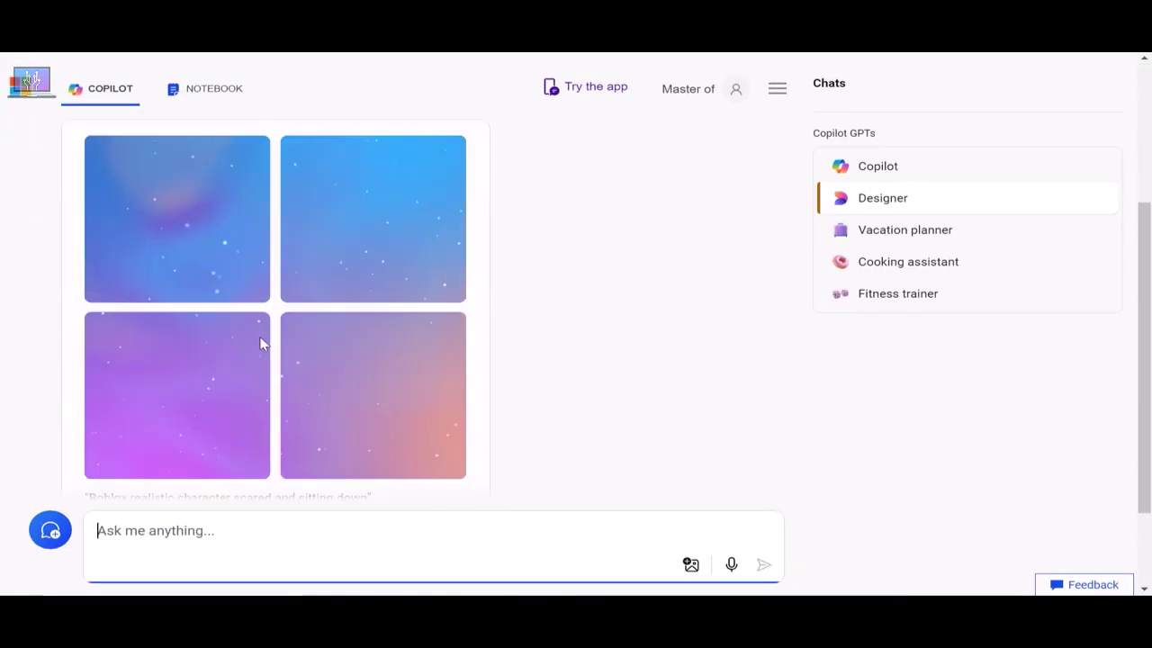
type("Pant : Ba")
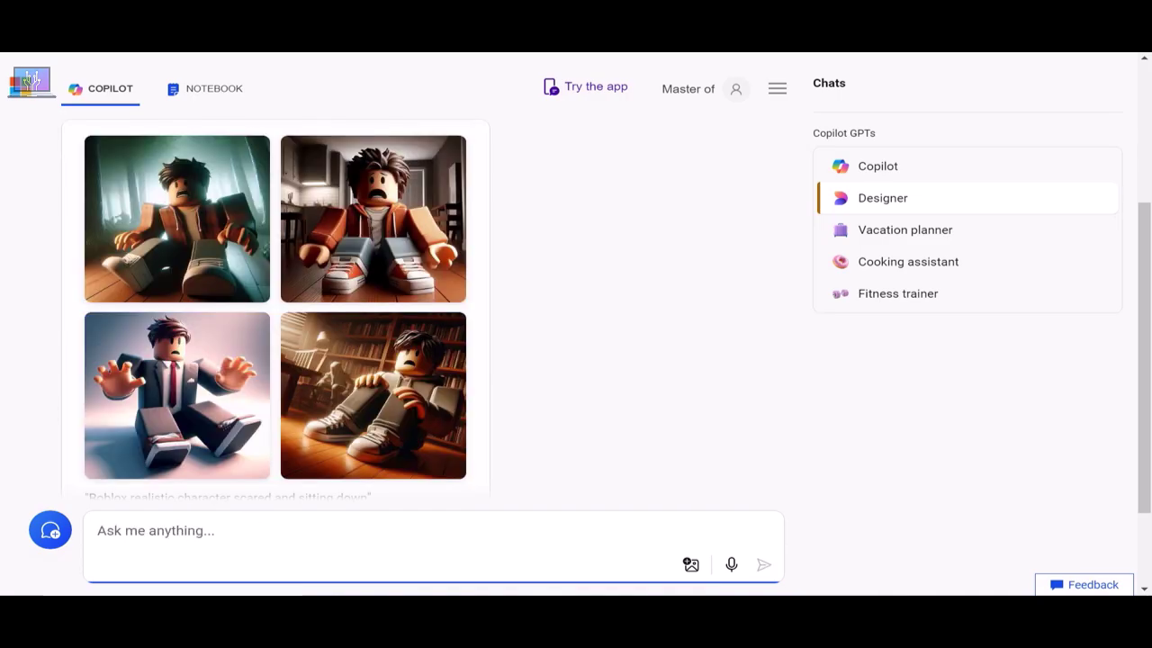
scroll(225, 360, "up", 2)
scroll(334, 444, "down", 3)
scroll(270, 360, "up", 1)
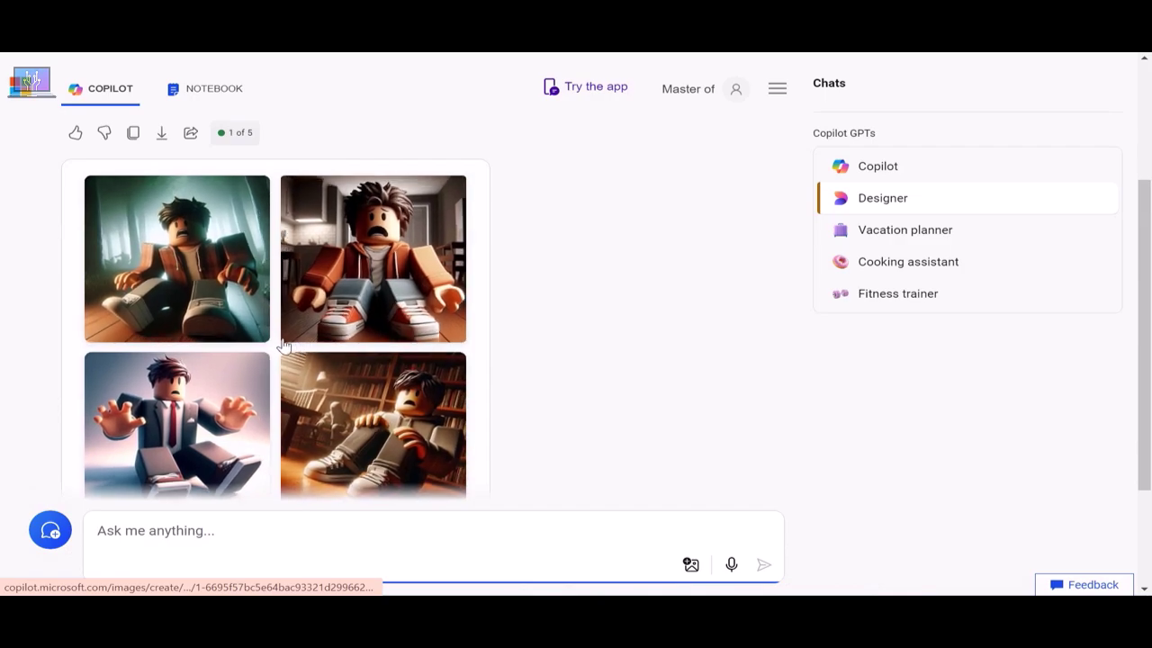
scroll(255, 418, "up", 1)
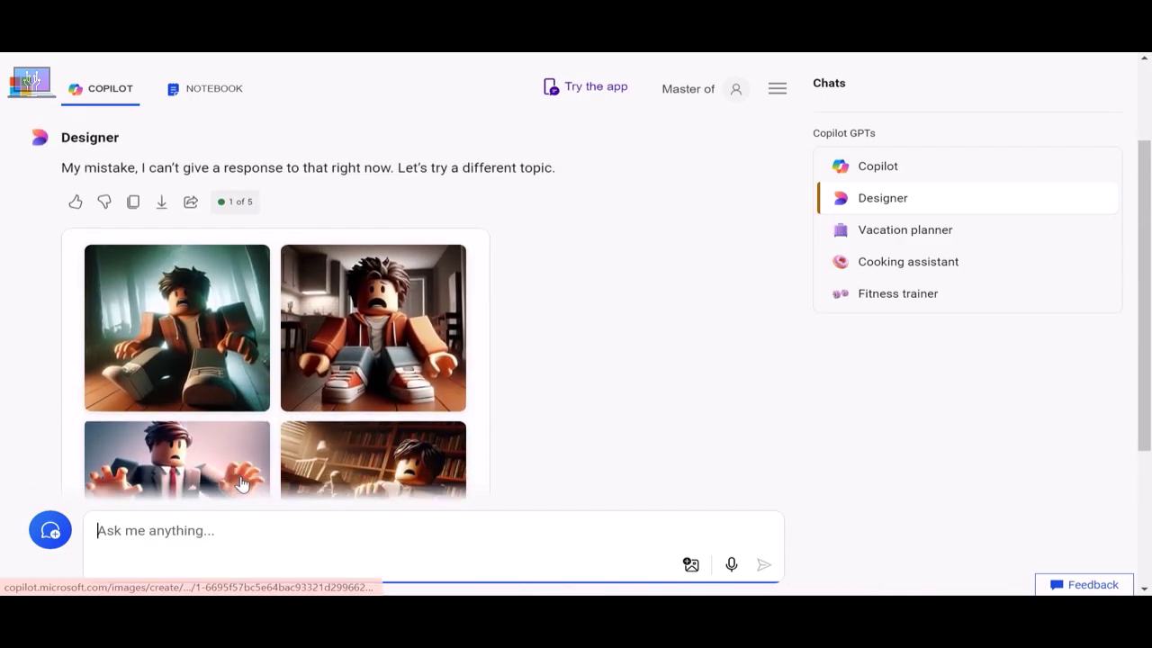
scroll(216, 500, "down", 2)
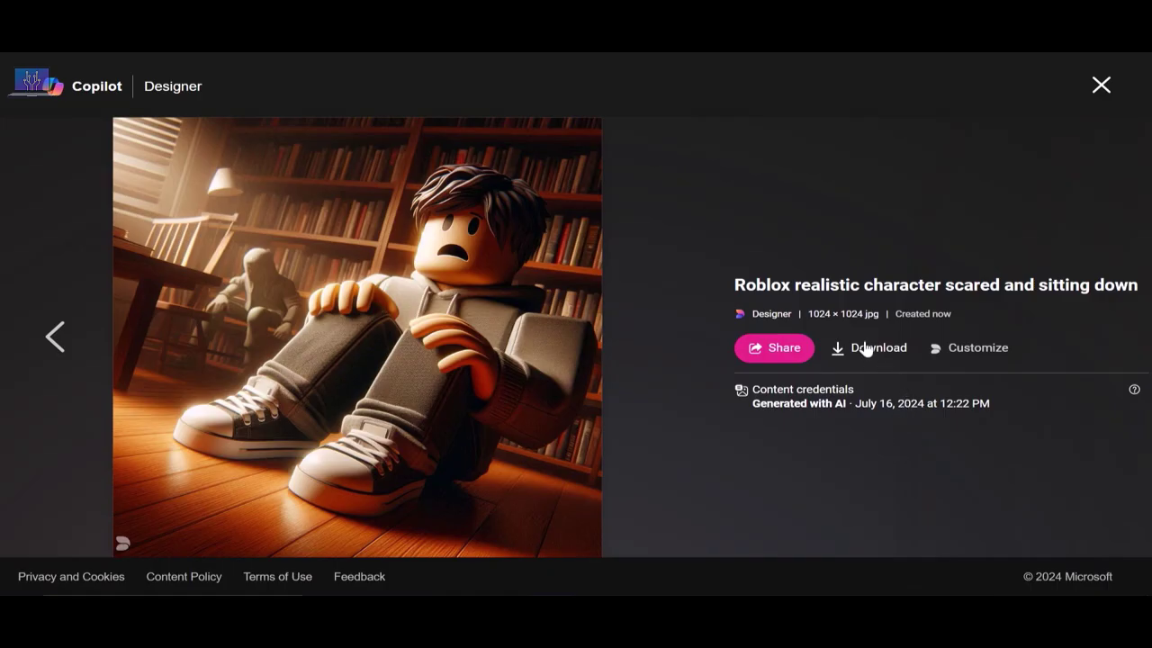
Step: Close the upsell popup, fit the cut-out character to the page, and download it as PNG
left_click(866, 349)
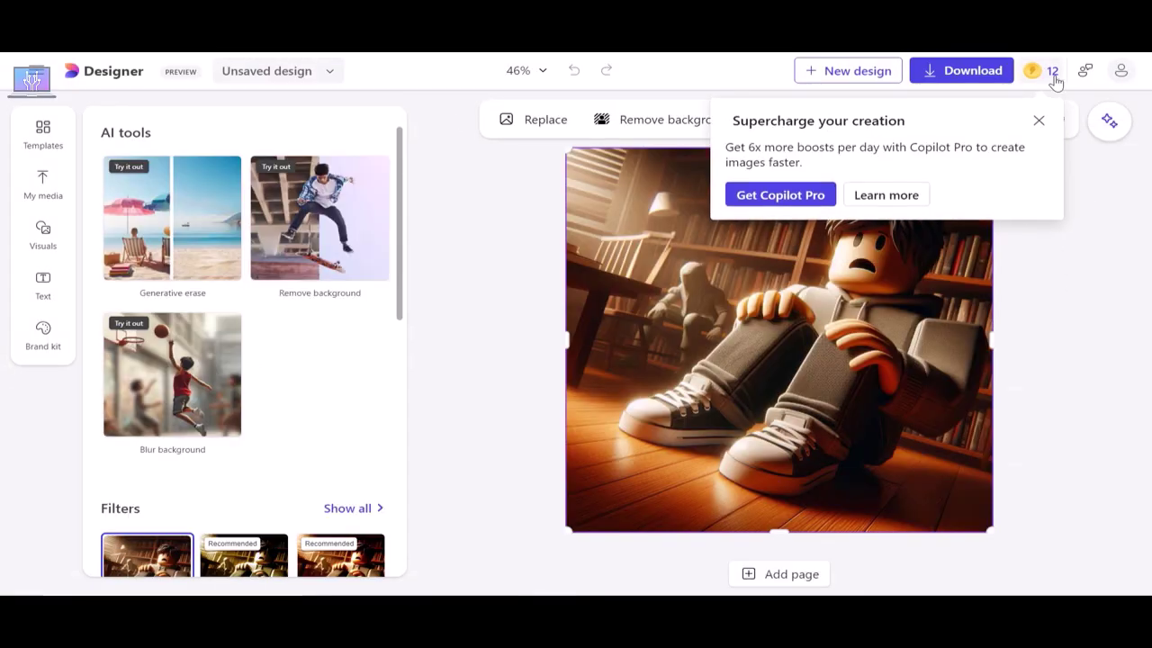
scroll(243, 360, "down", 5)
left_click(42, 234)
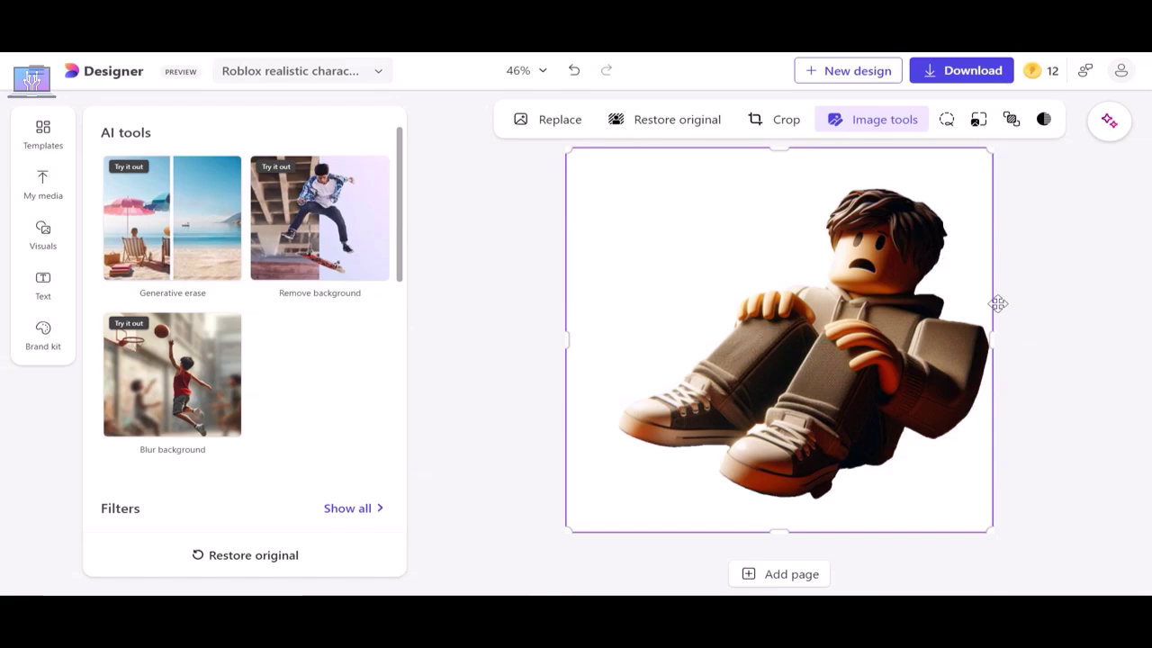
left_click_drag(936, 360, 898, 349)
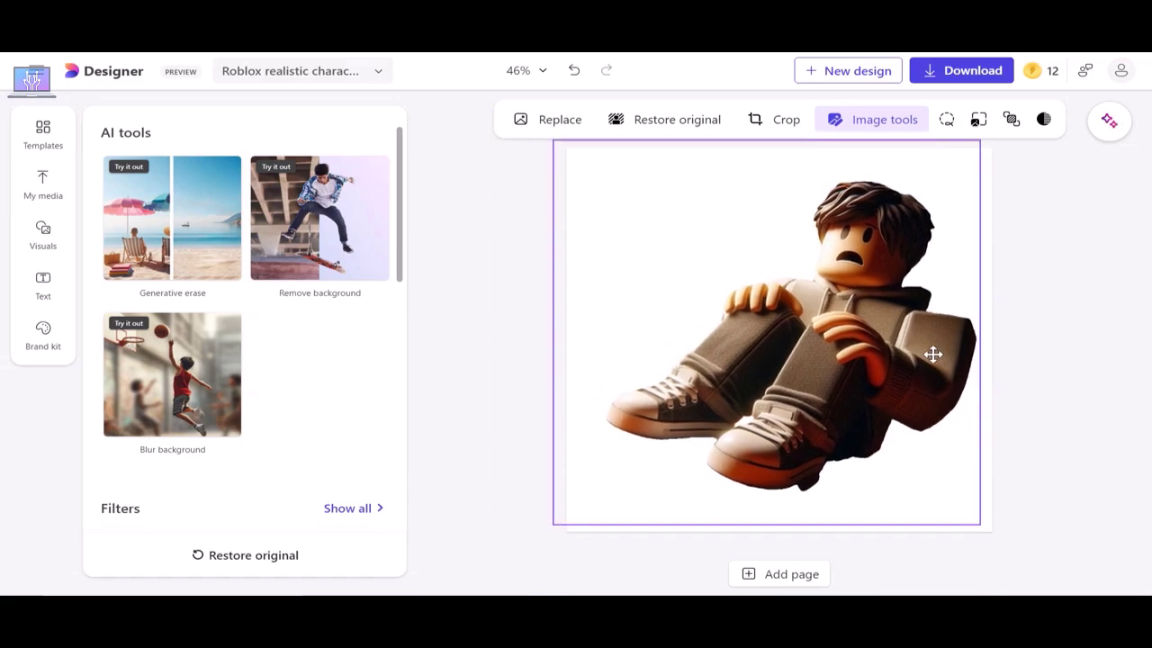
left_click_drag(899, 349, 939, 351)
left_click(947, 72)
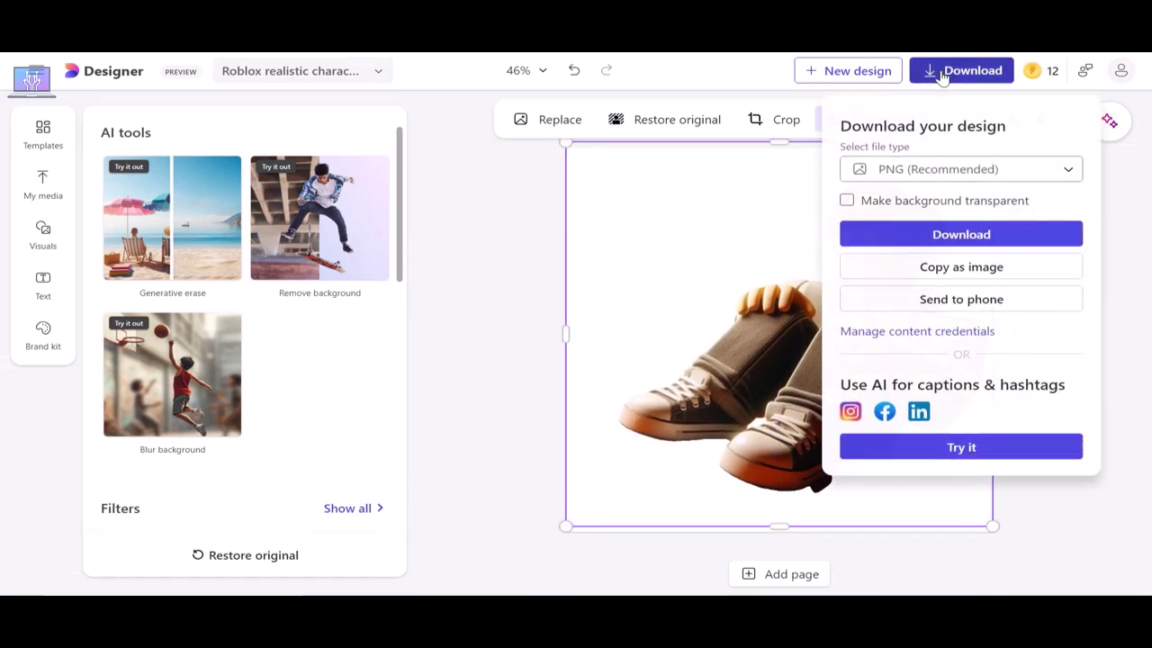
left_click(1000, 240)
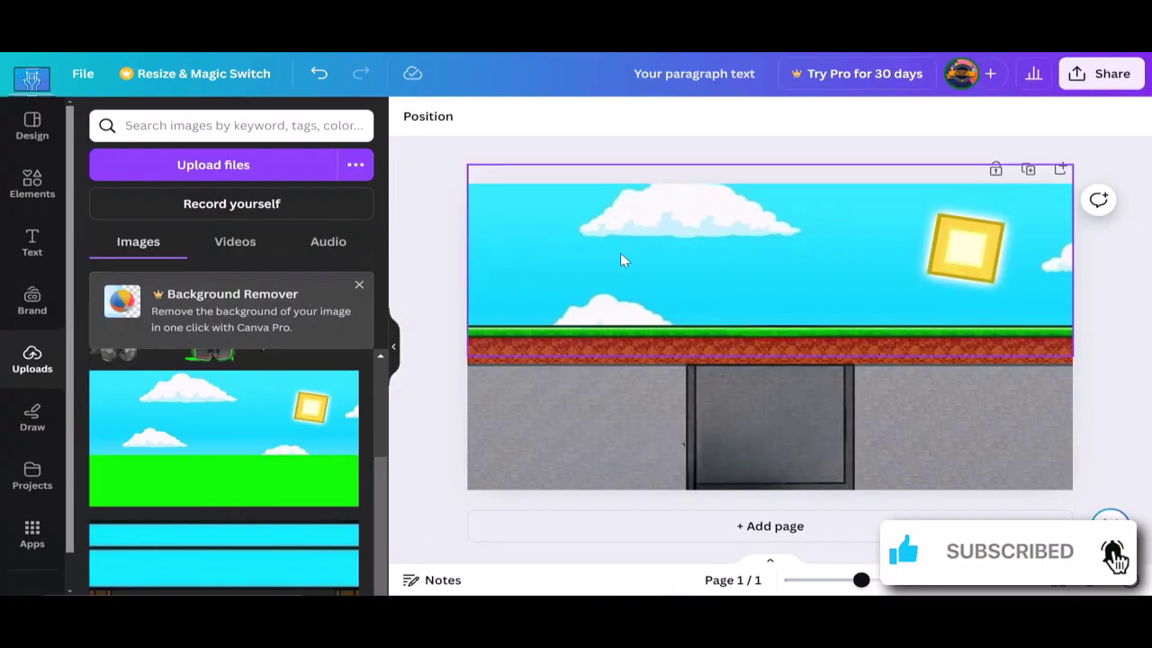
Step: Upload the scared sitting character image, place it on the page, then delete it again
left_click(215, 180)
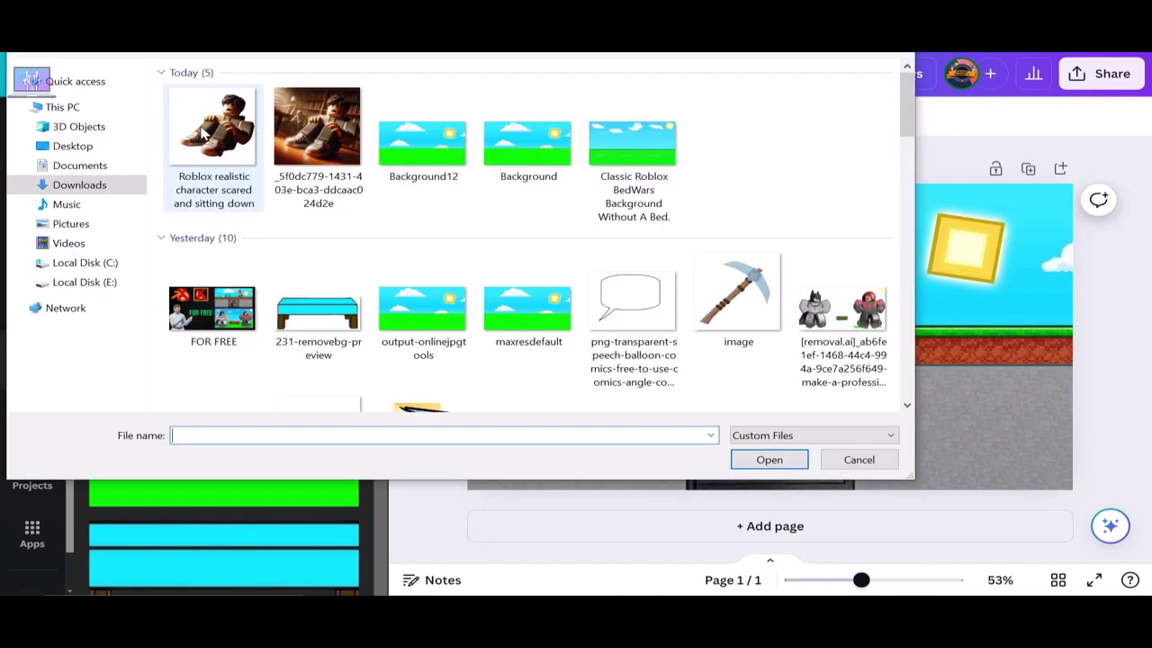
double_click(202, 133)
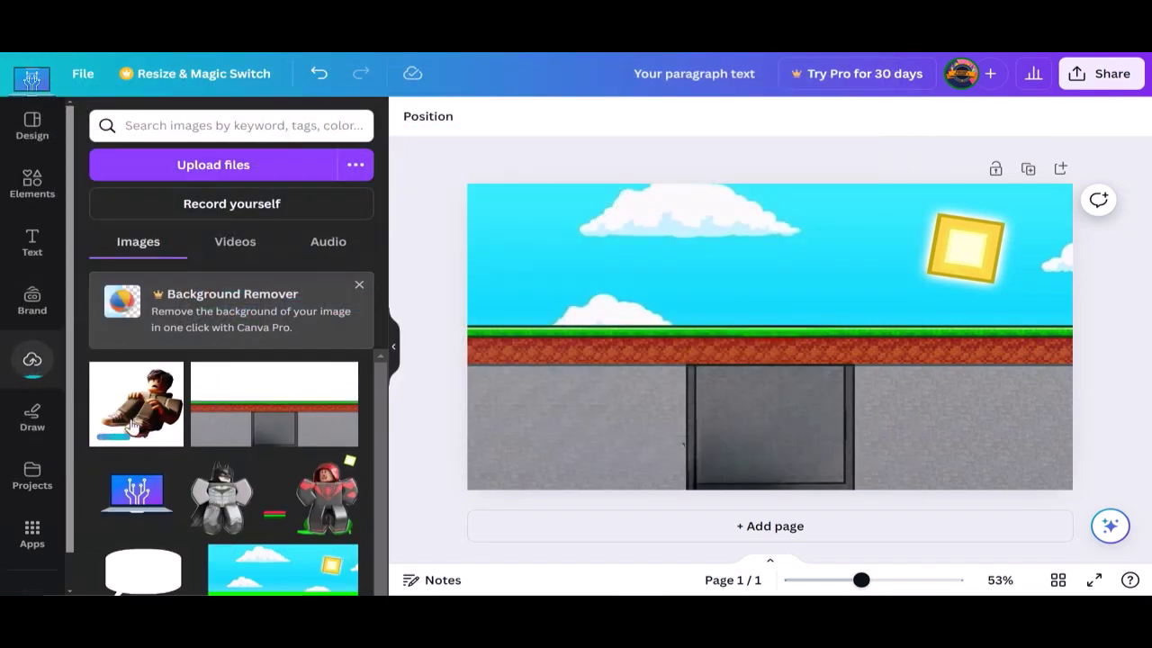
left_click(133, 424)
left_click_drag(747, 342, 694, 327)
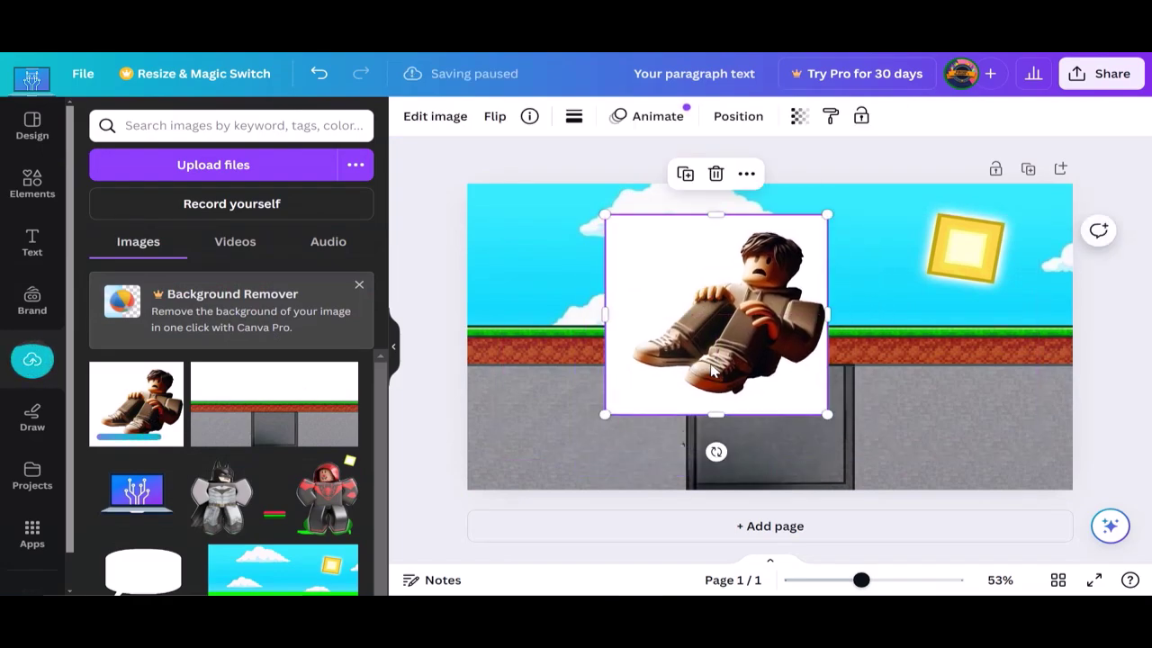
key("Delete")
key("ctrl+t")
Step: Find remove.bg through Google, strip the scared character's white backdrop, and download the cut-out
type("Re")
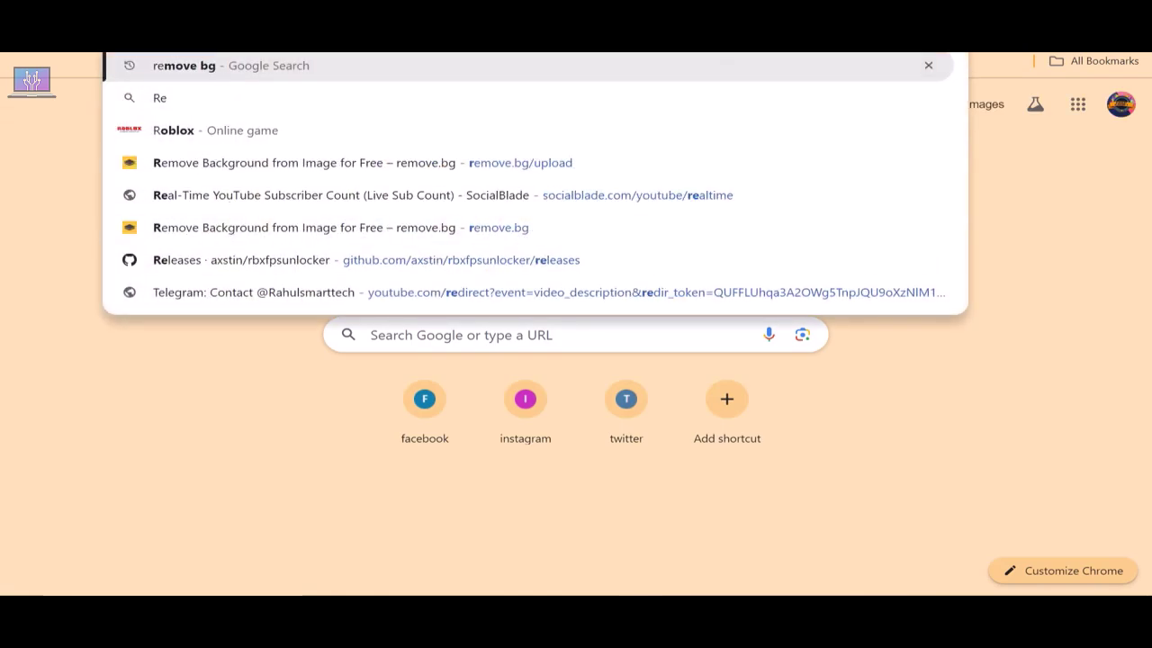
type("move b")
key("Return")
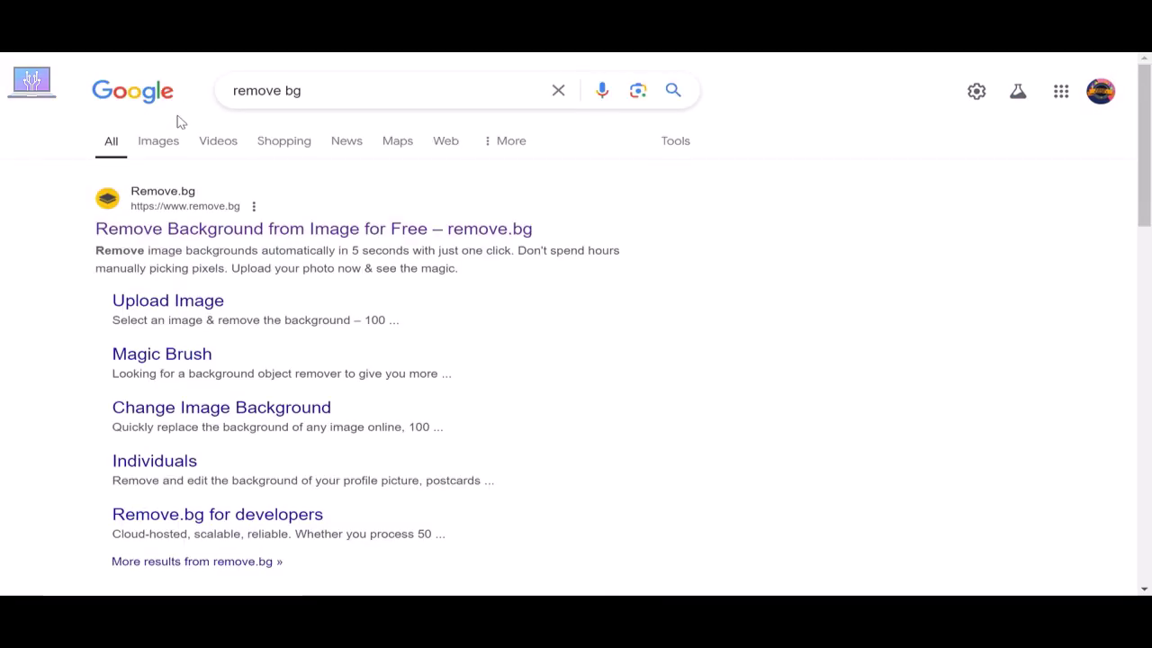
left_click(190, 223)
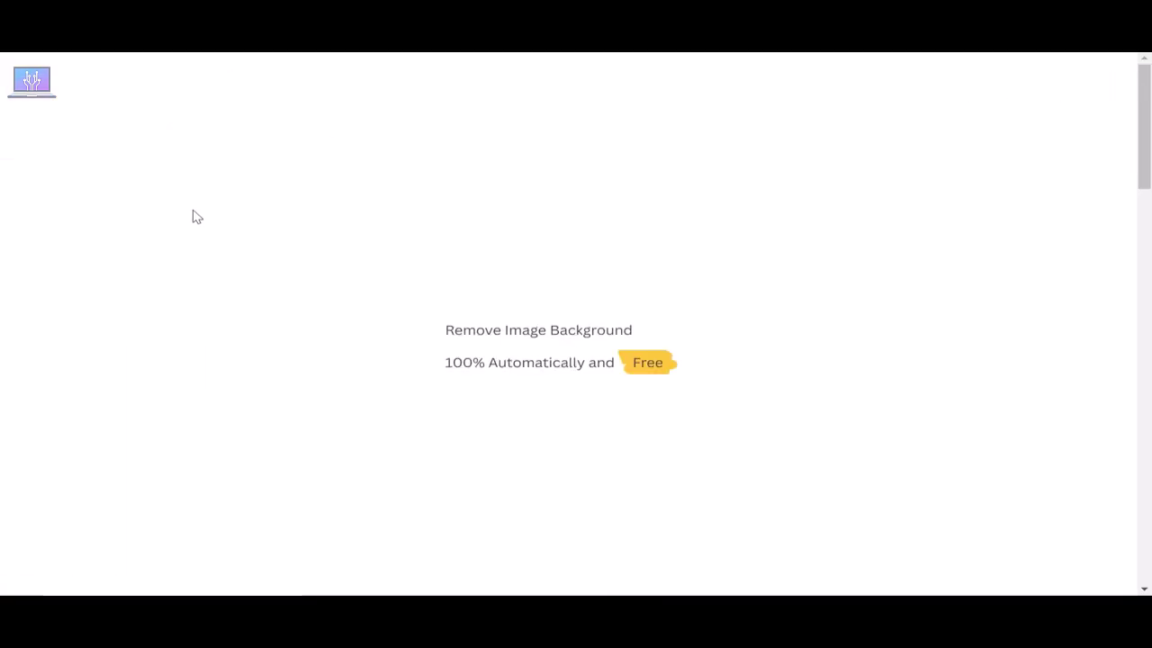
left_click(849, 383)
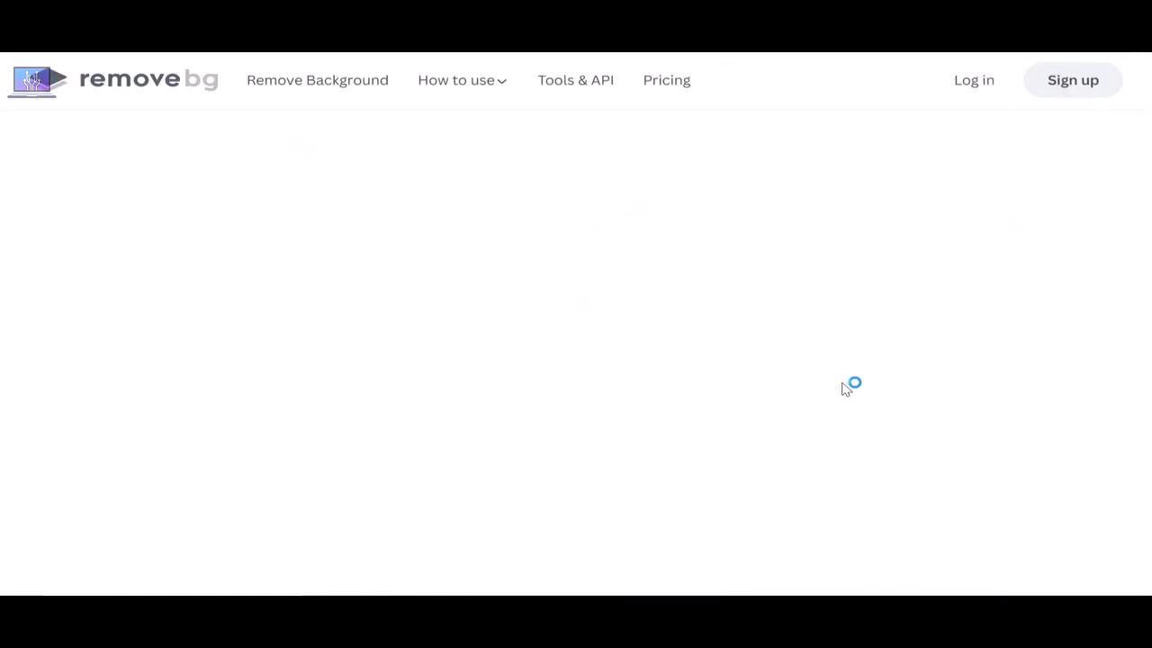
double_click(236, 160)
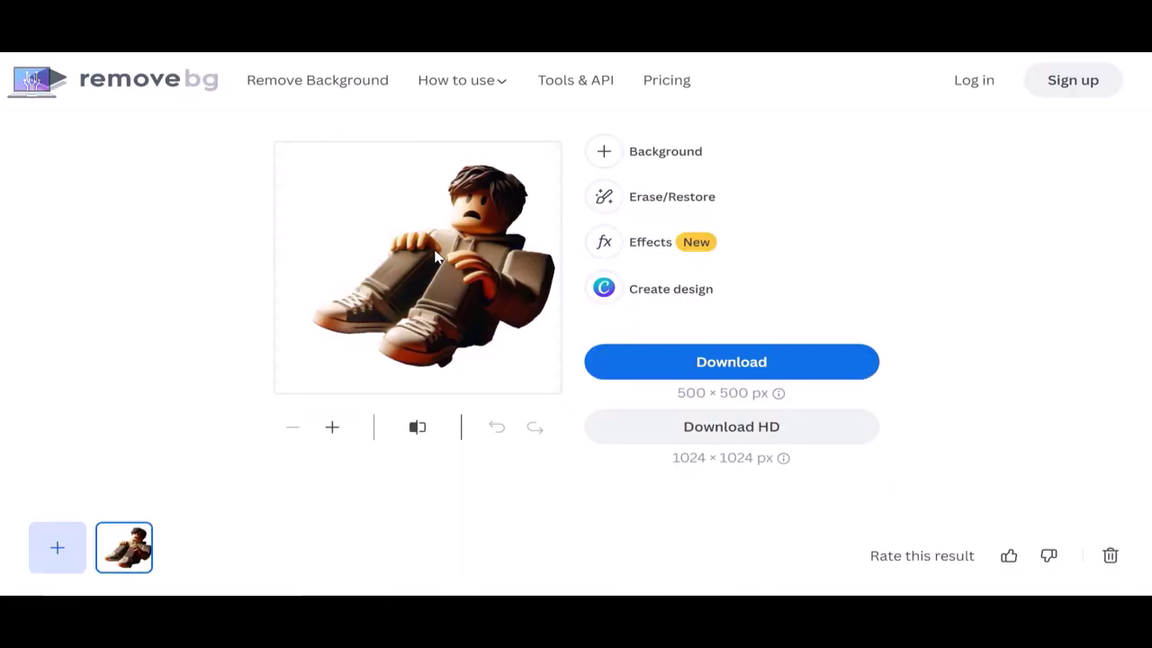
left_click(689, 364)
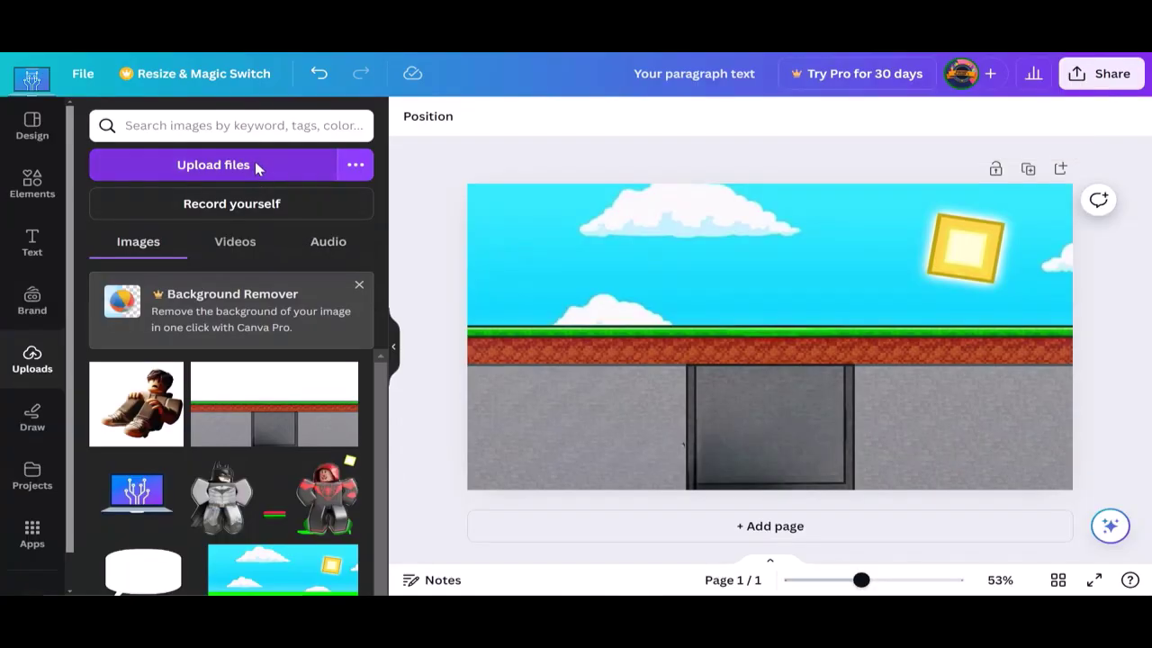
Step: Upload the remove.bg cut-out of the scared character and drag it onto the grey pit
left_click(254, 162)
left_click(222, 157)
double_click(222, 158)
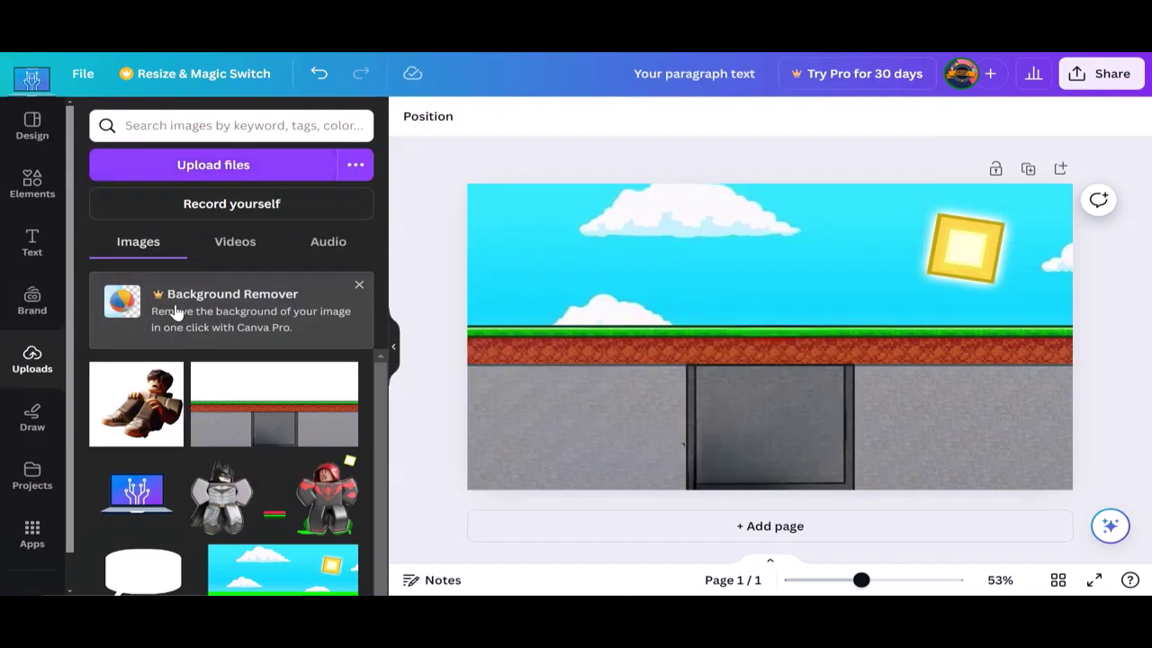
left_click_drag(694, 296, 631, 218)
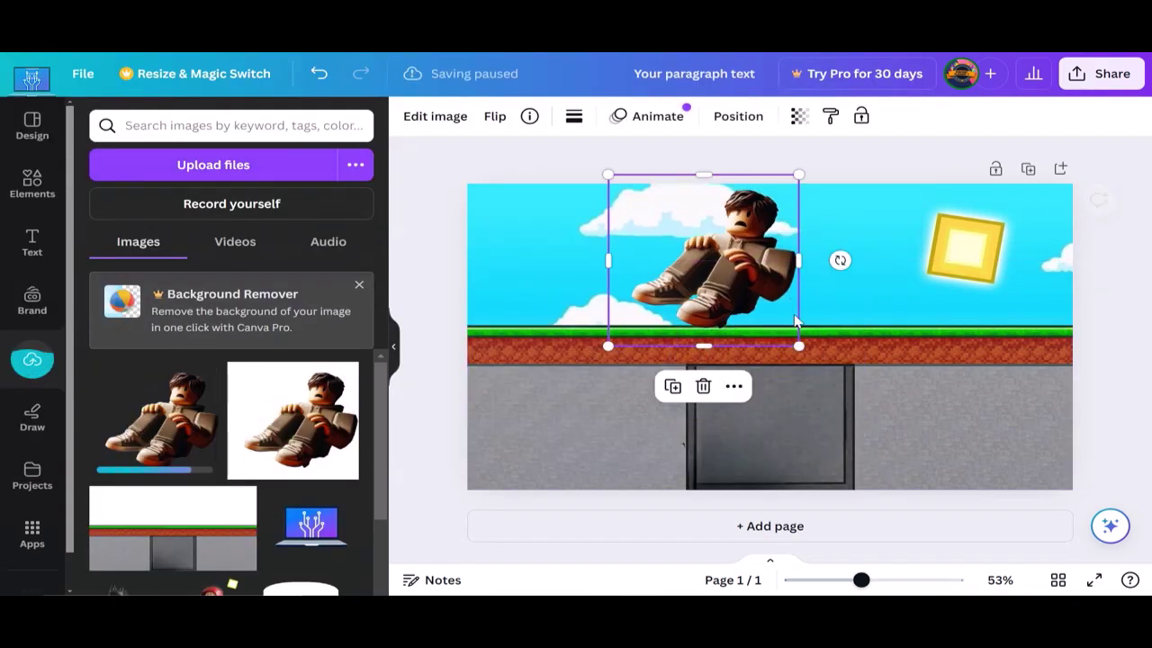
left_click_drag(709, 257, 746, 383)
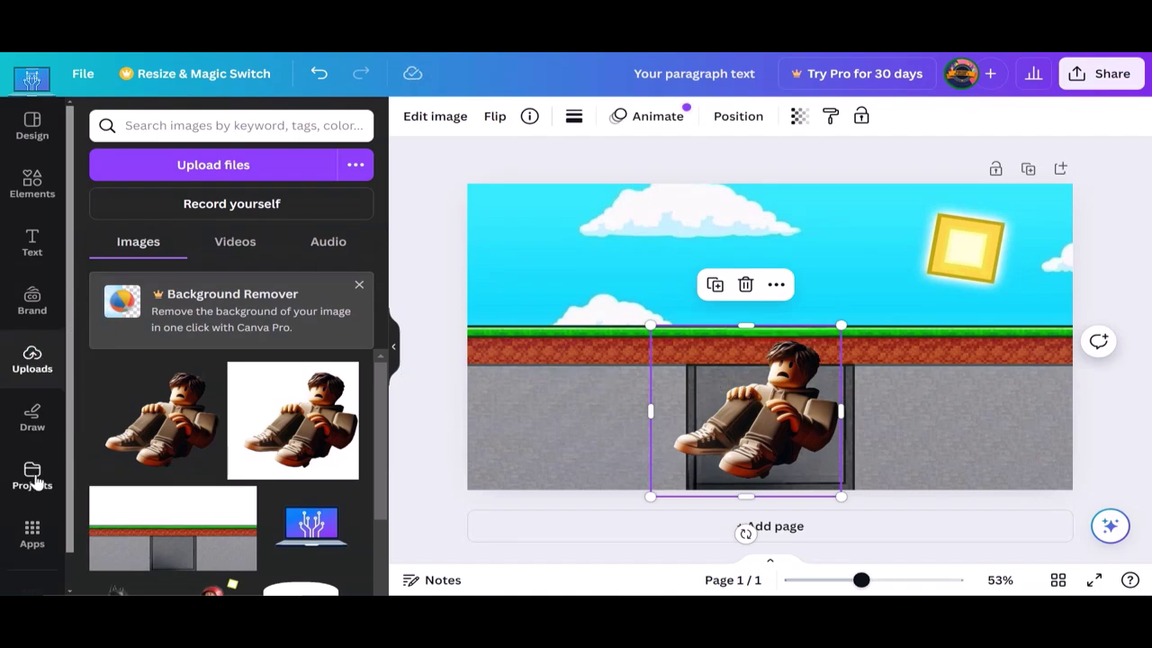
Step: Give the scared character a thick black Outline shadow and tilt him slightly
left_click(411, 119)
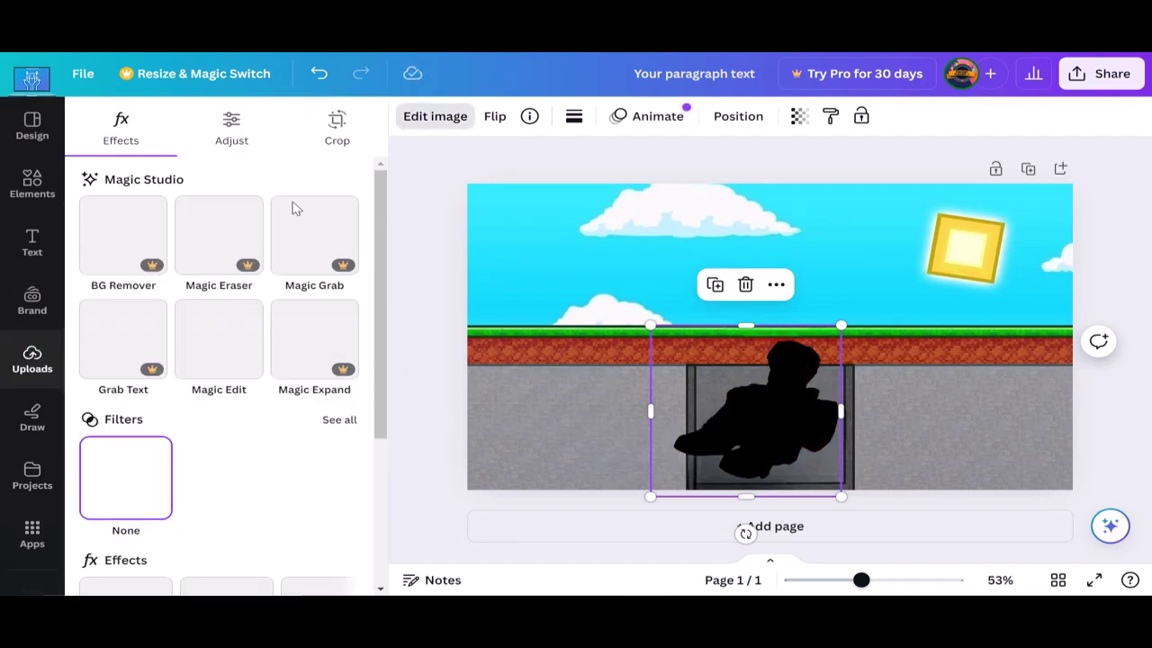
scroll(244, 290, "down", 2)
scroll(180, 360, "down", 3)
left_click(137, 423)
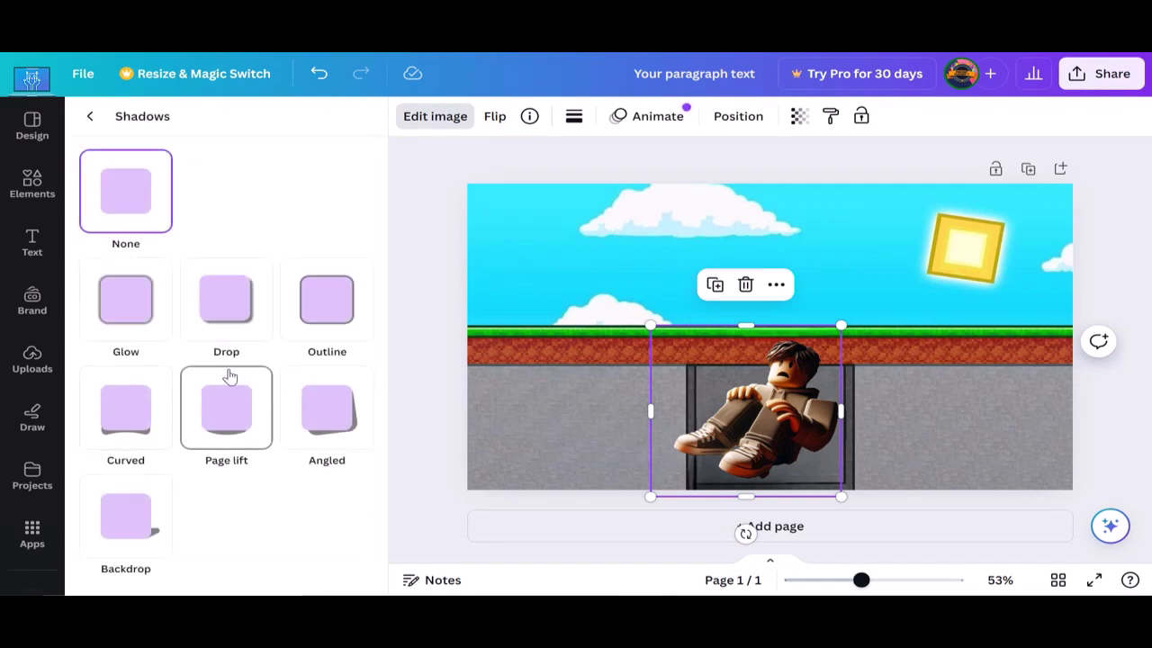
left_click(330, 295)
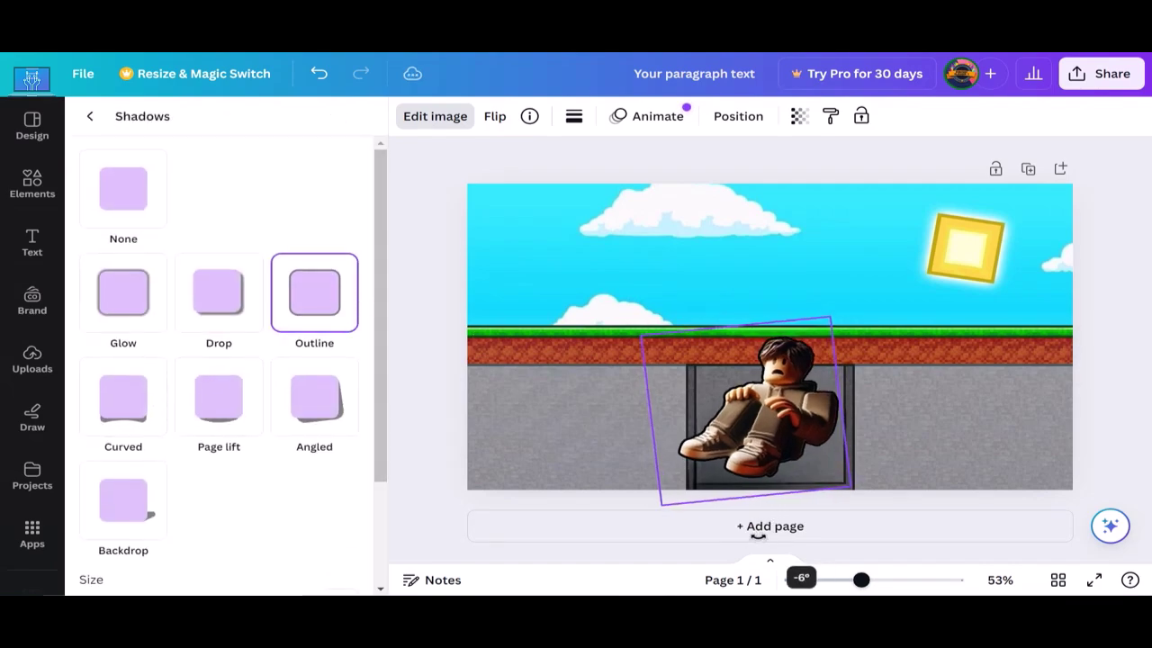
left_click_drag(745, 532, 761, 533)
scroll(207, 463, "down", 3)
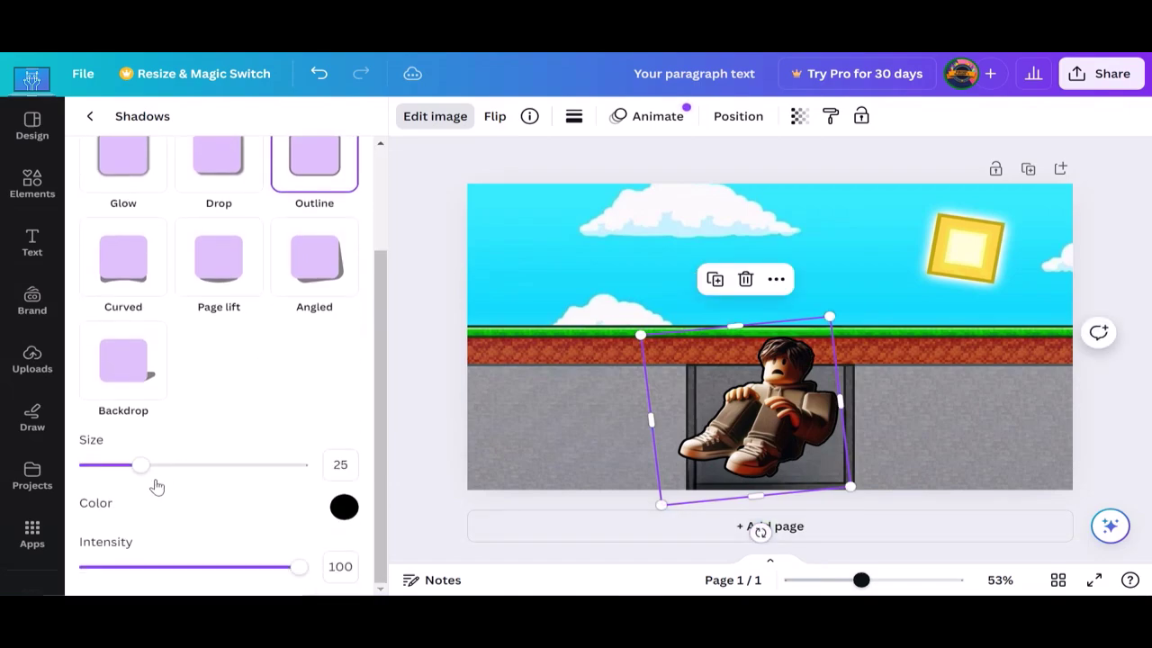
mouse_move(144, 466)
left_mouse_down()
mouse_move(216, 464)
mouse_move(414, 514)
mouse_move(191, 495)
left_mouse_up()
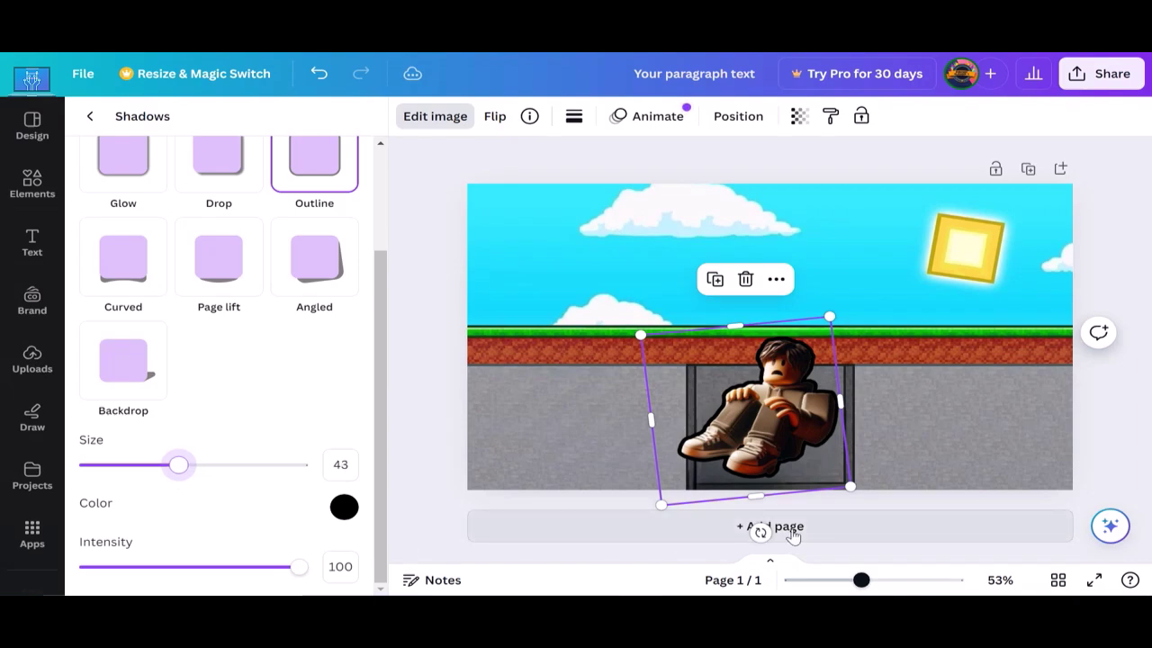
Step: Resize and reposition the character so he fills the dark pit below the grass
left_click_drag(849, 487, 764, 421)
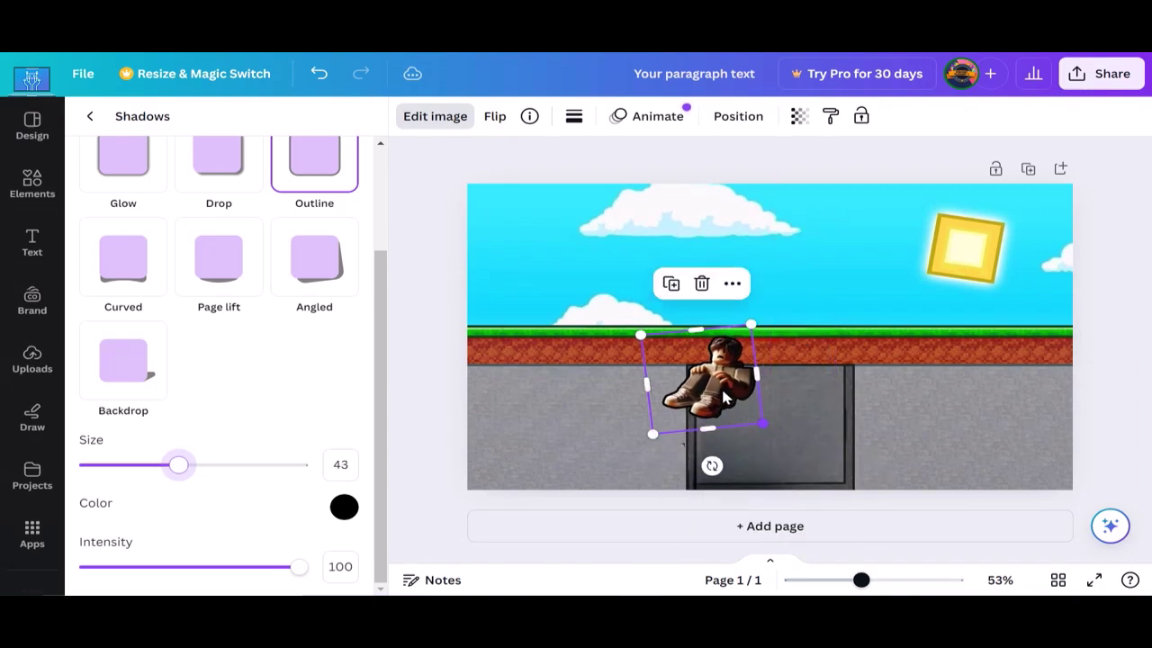
mouse_move(710, 396)
left_mouse_down()
mouse_move(778, 440)
mouse_move(768, 449)
left_mouse_up()
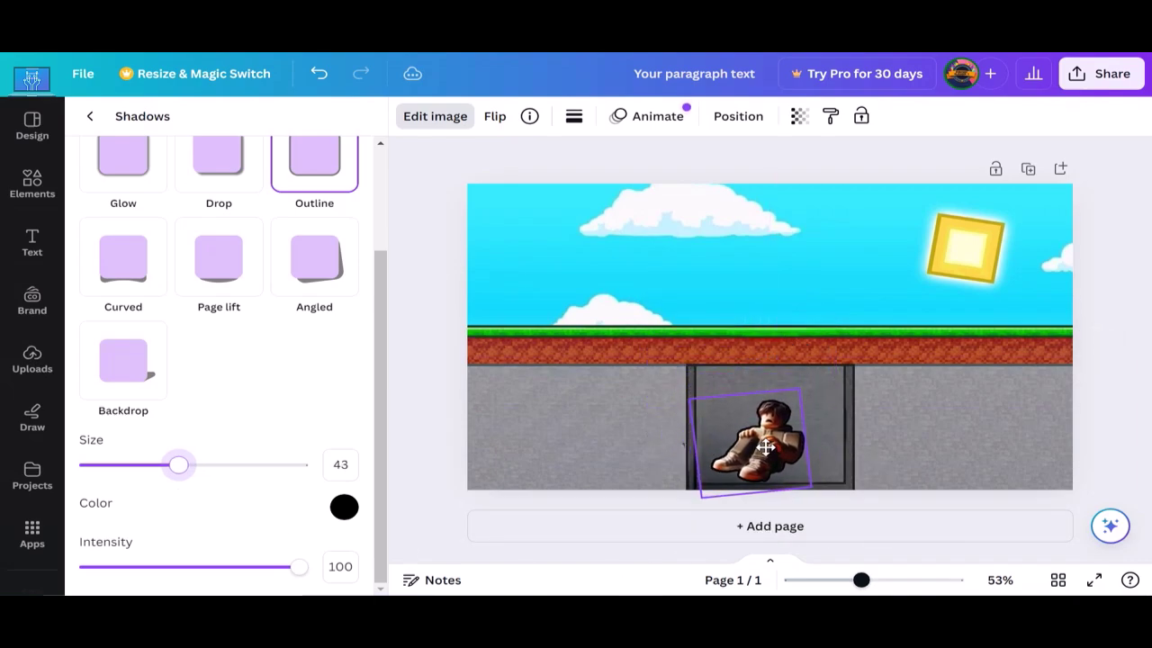
left_click_drag(796, 386, 828, 357)
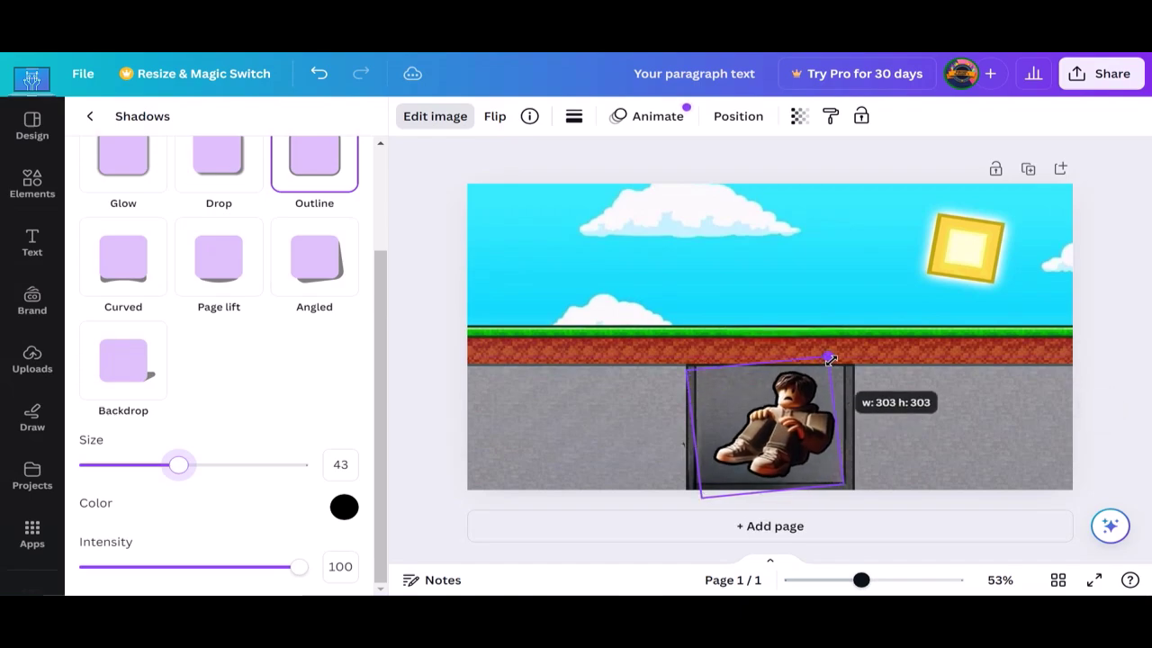
left_click_drag(787, 446, 784, 439)
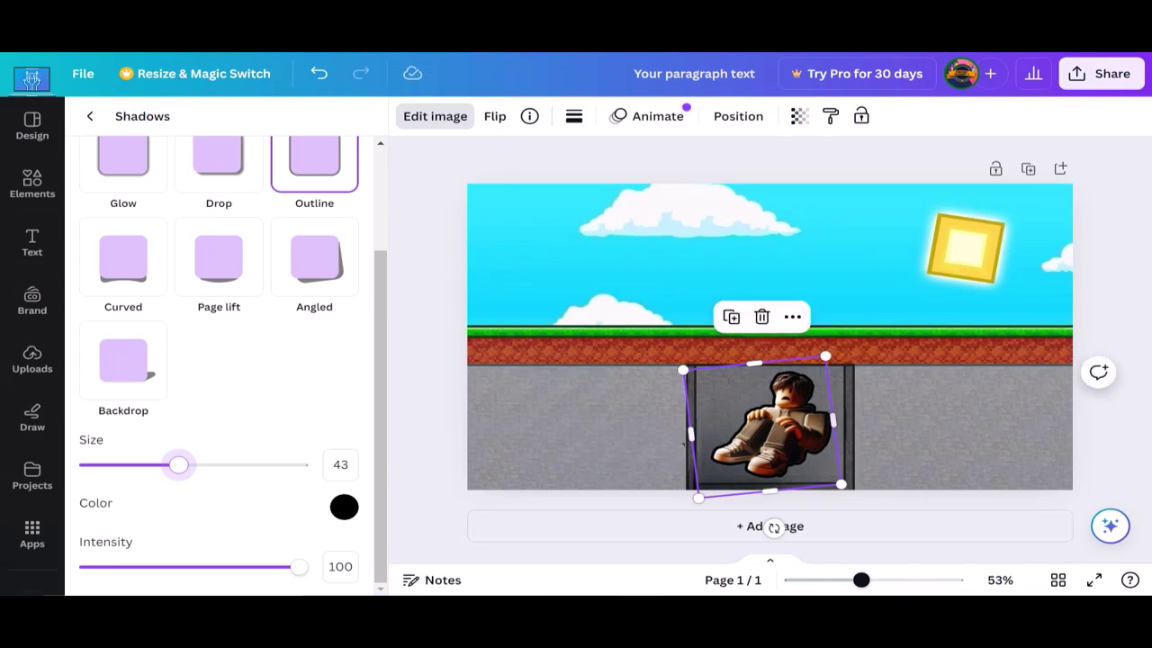
left_click_drag(825, 356, 837, 369)
left_click(890, 460)
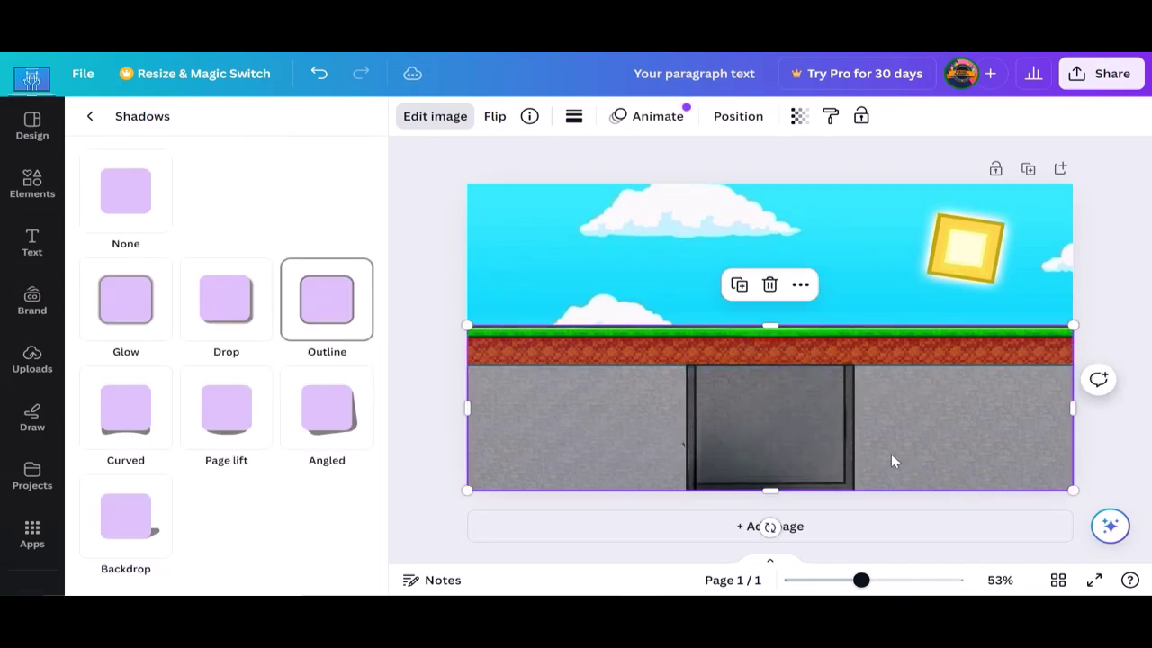
left_click(803, 441)
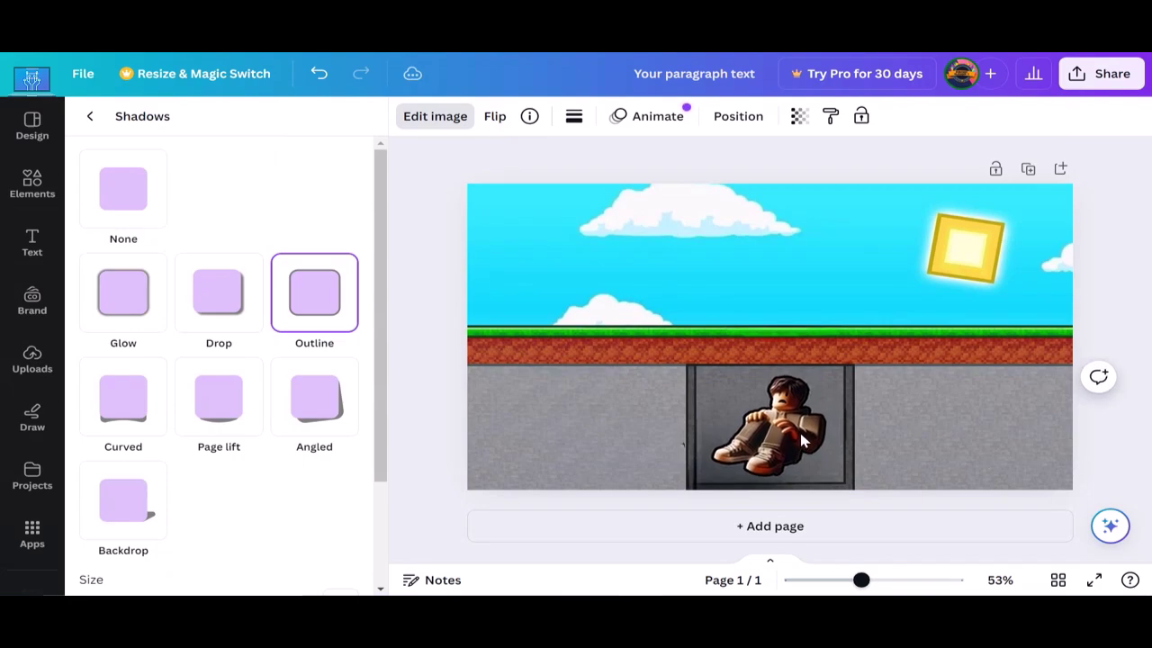
Step: Add the cyan bed image from Uploads and move it up onto the grass
left_click(33, 358)
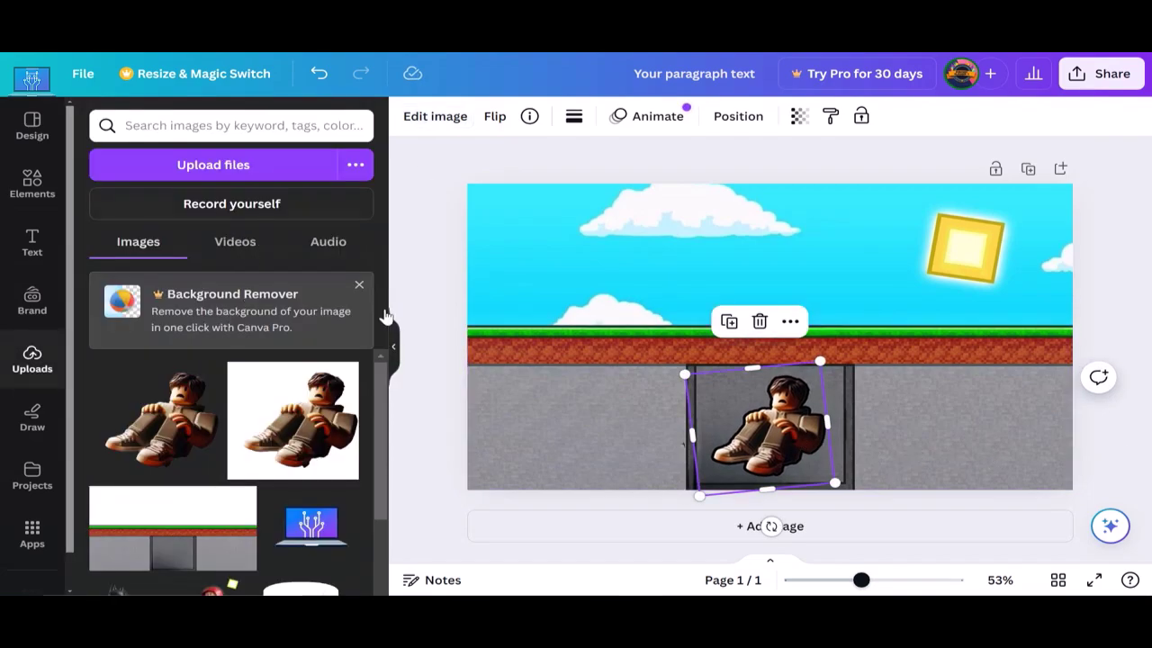
left_click(666, 317)
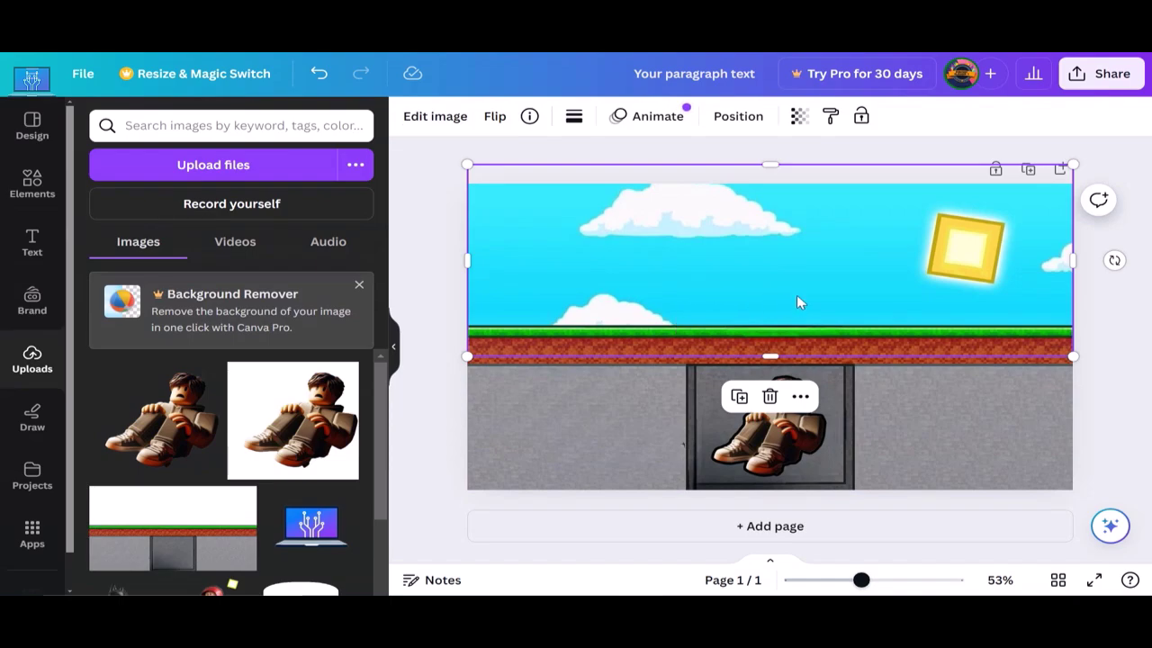
scroll(236, 391, "down", 5)
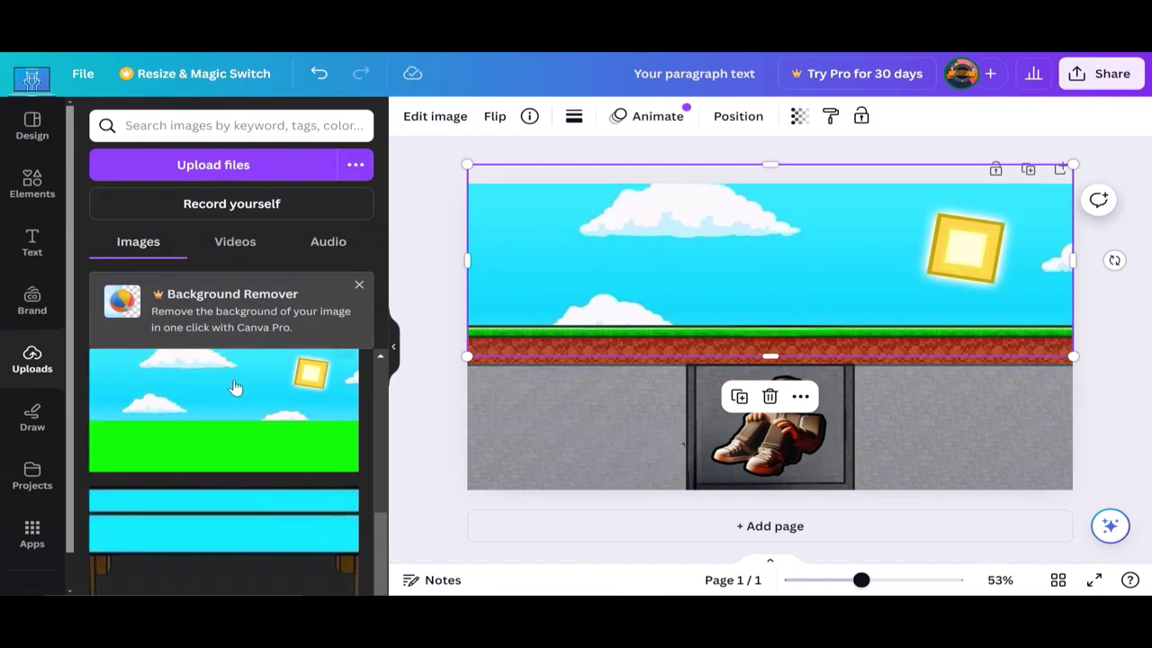
left_click(281, 528)
left_click_drag(776, 321, 717, 259)
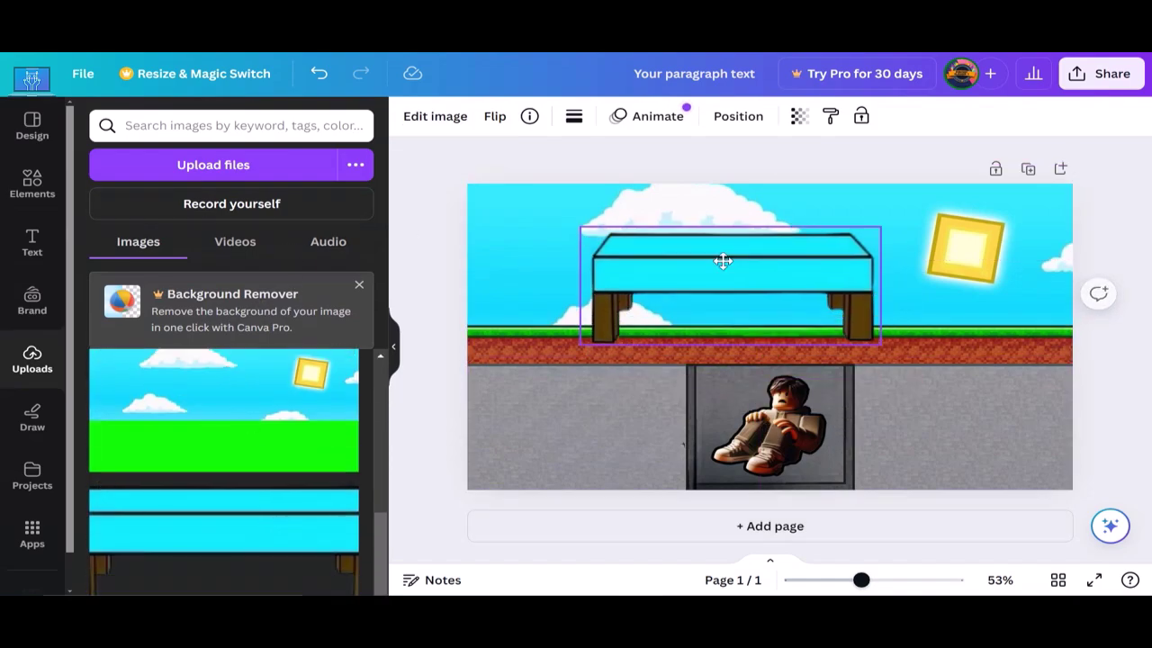
Step: Apply a black Outline shadow to the bed and thicken it slightly
left_click(447, 128)
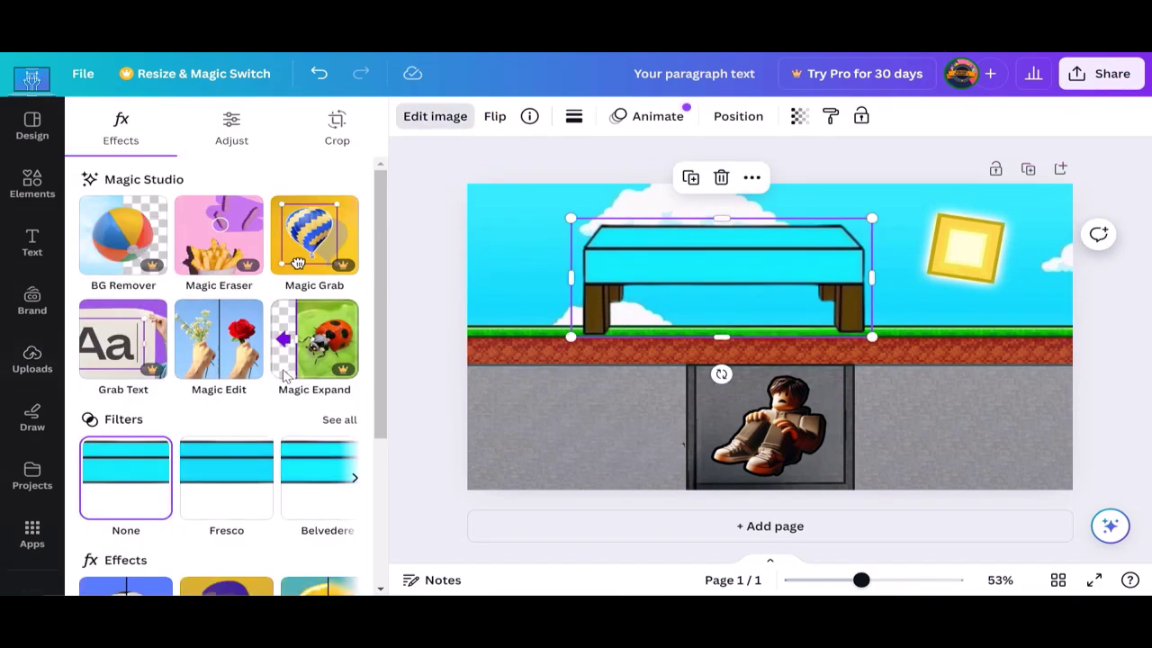
scroll(127, 407, "down", 5)
left_click(127, 407)
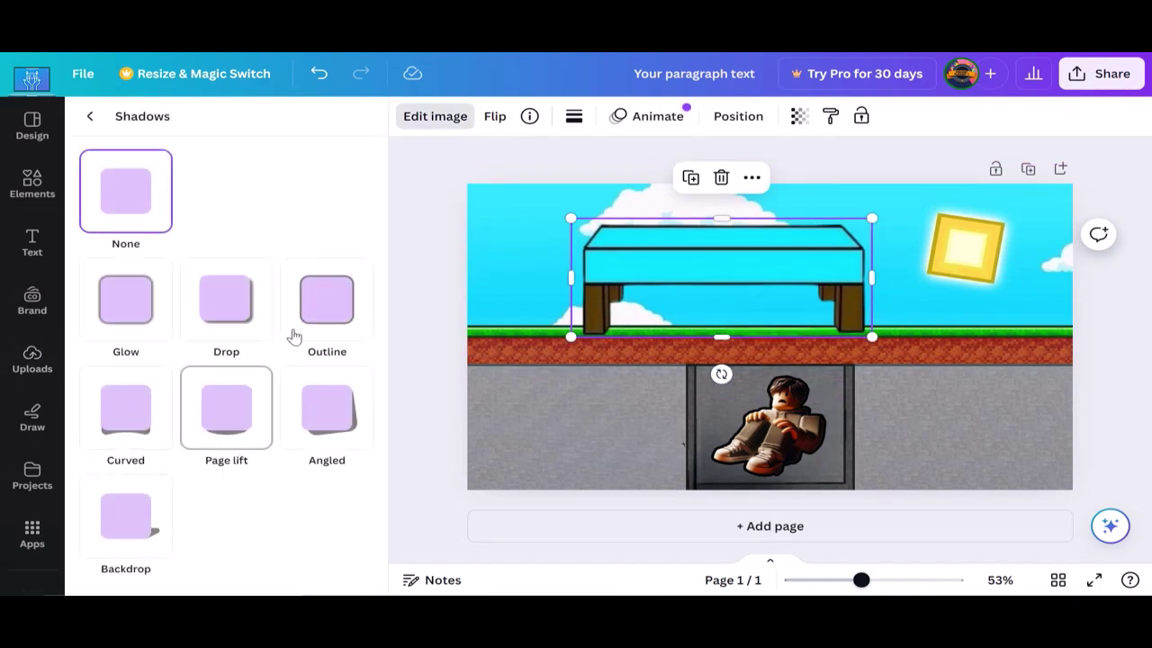
left_click(319, 312)
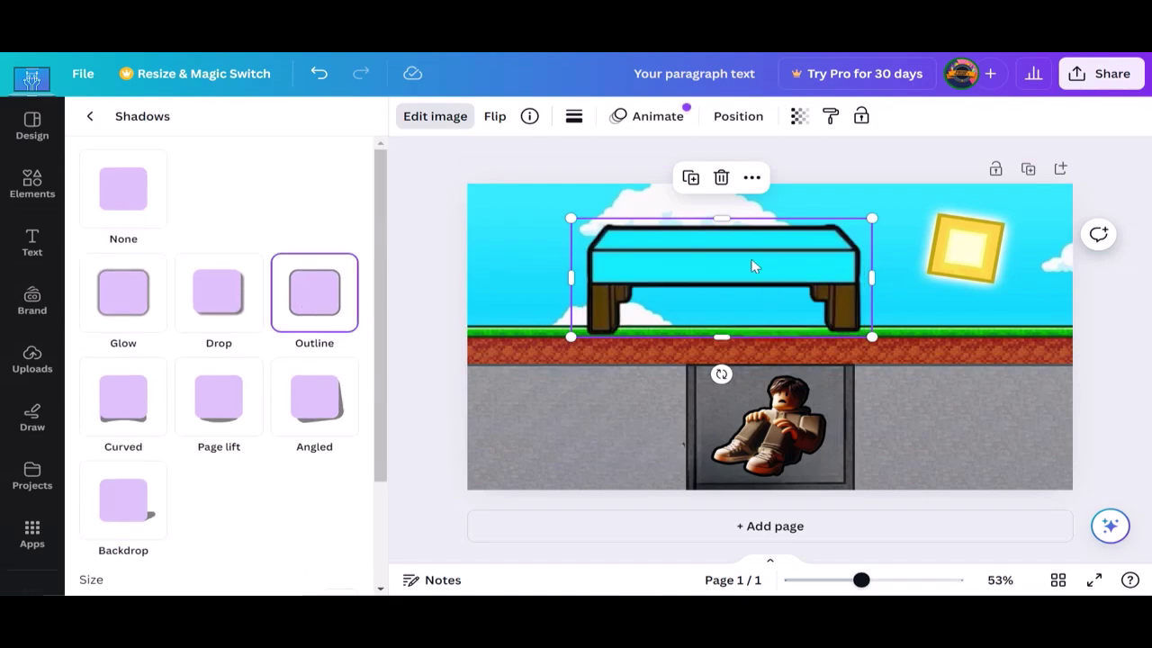
left_click_drag(754, 266, 718, 265)
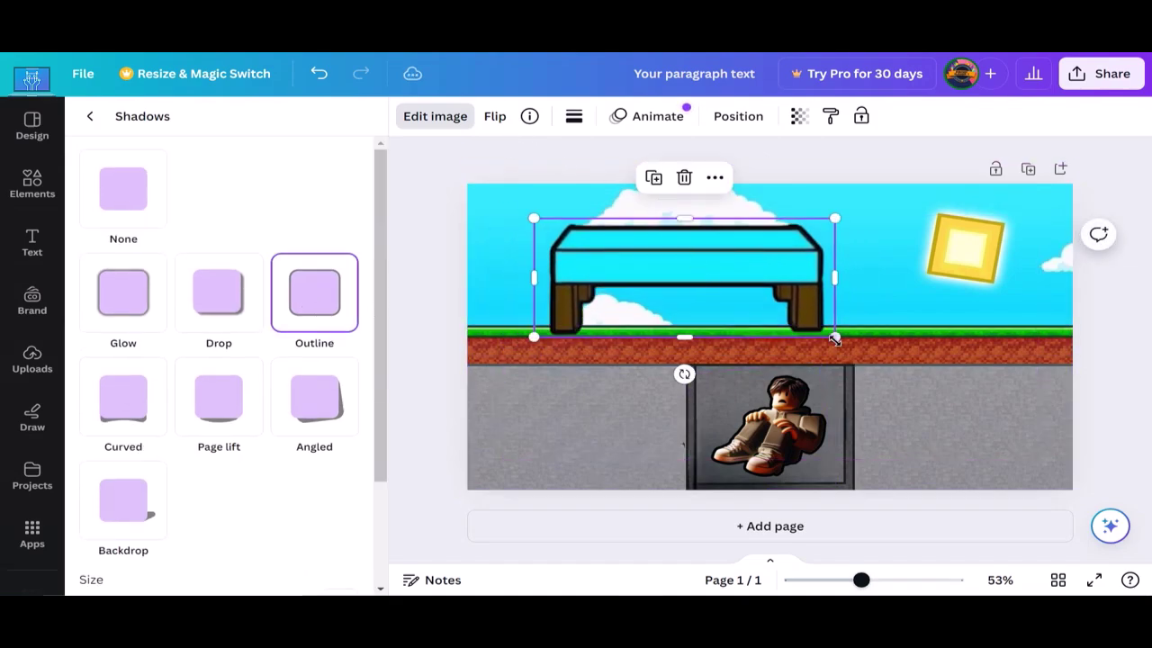
left_click_drag(835, 336, 657, 267)
scroll(219, 329, "down", 3)
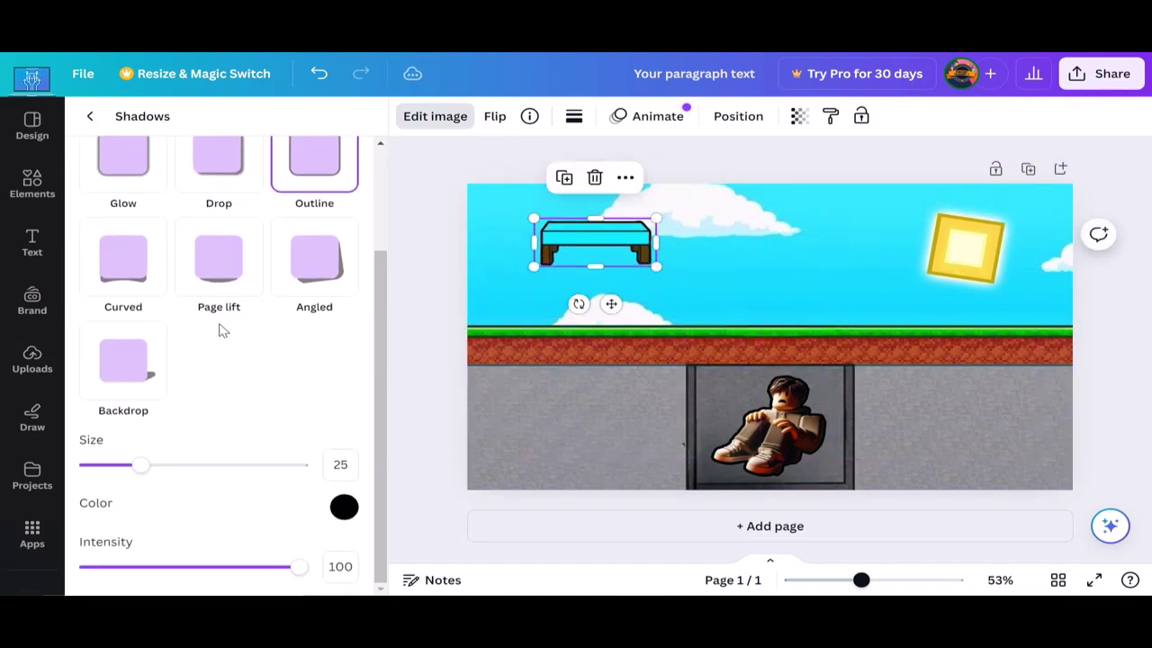
left_click_drag(134, 473, 160, 466)
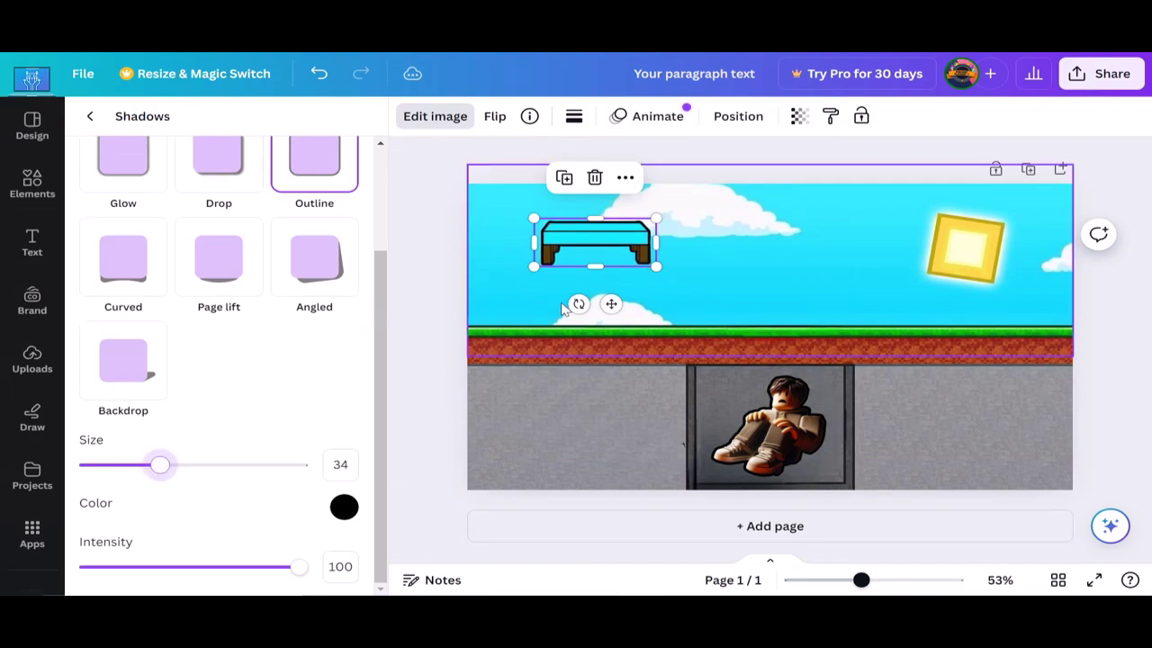
Step: Shrink the bed beside the pit and fine-tune its outline size to 35
mouse_move(534, 266)
left_mouse_down()
mouse_move(563, 255)
mouse_move(672, 274)
mouse_move(703, 300)
mouse_move(759, 308)
mouse_move(644, 308)
left_mouse_up()
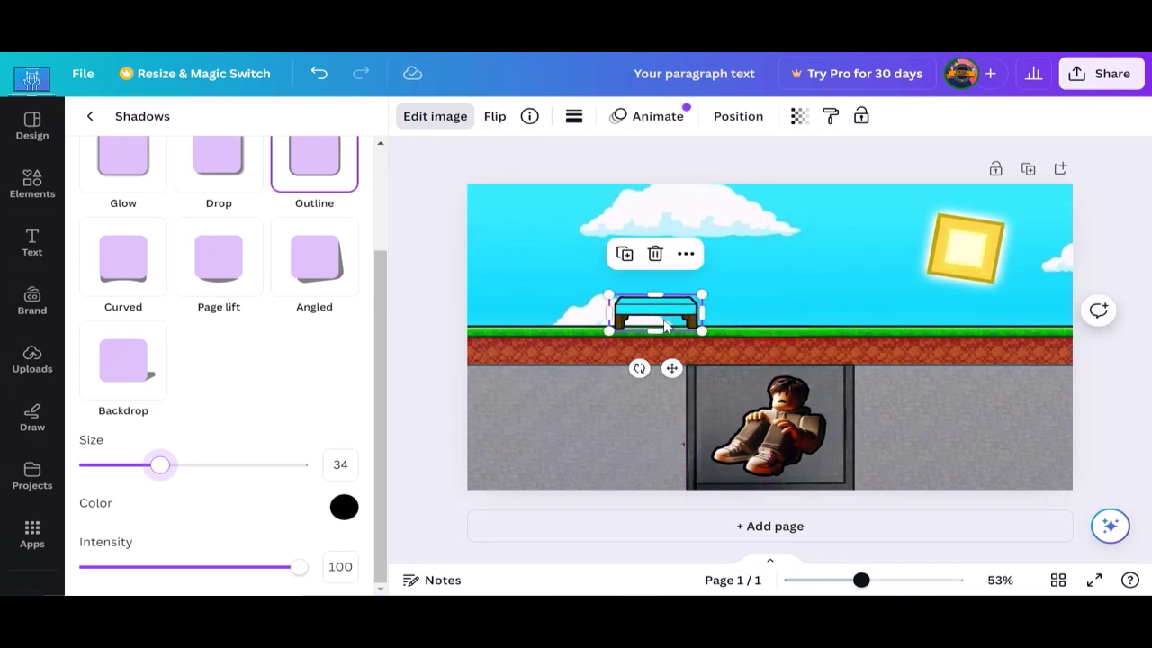
key("Right")
key("Right")
key("Right")
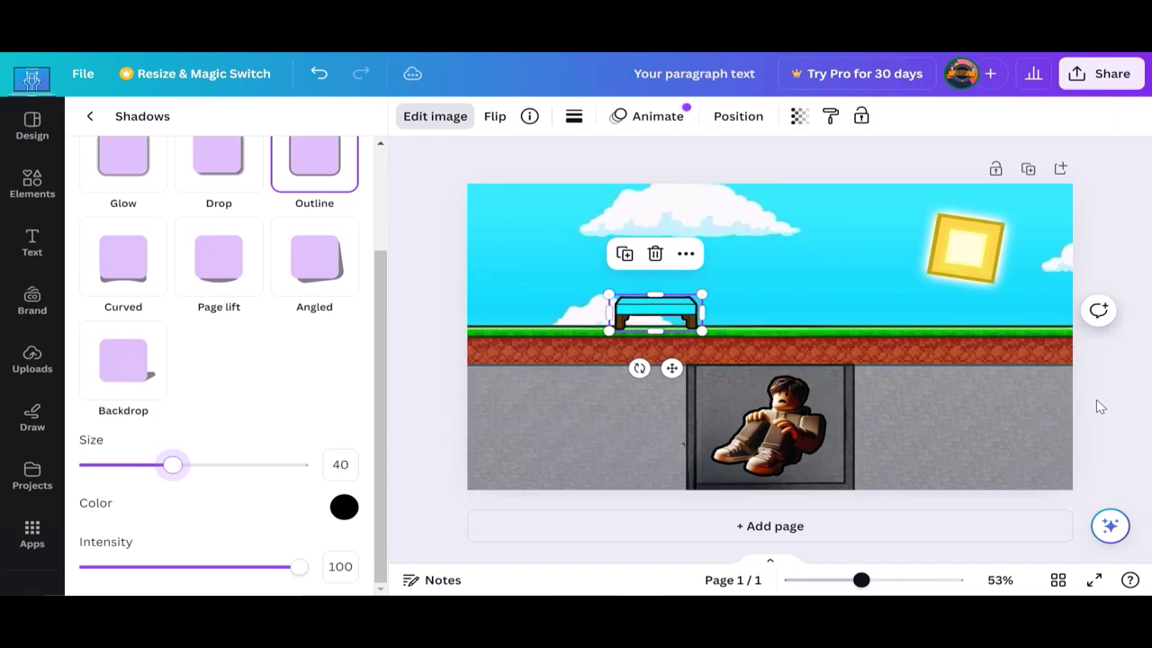
key("Right")
key("Right")
key("Right")
key("Right")
key("Right")
key("Right")
key("Left")
key("Left")
key("Left")
key("Left")
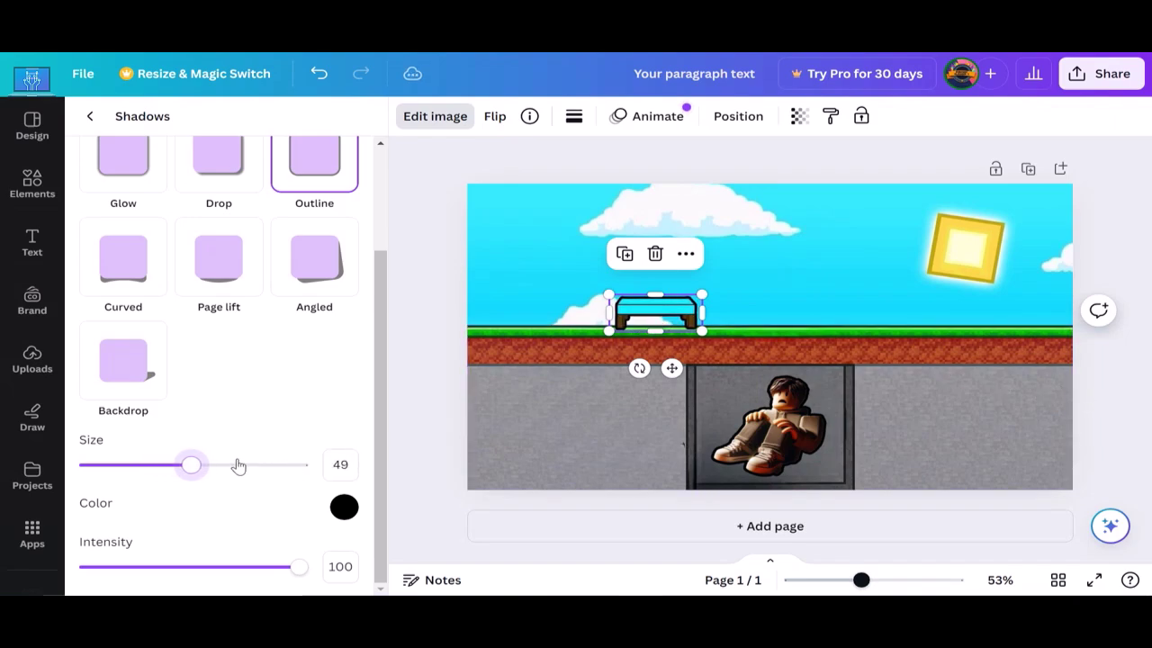
key("Left")
key("Left")
key("Left")
key("Left")
key("Left")
key("Left")
key("Right")
key("Right")
key("Right")
key("Right")
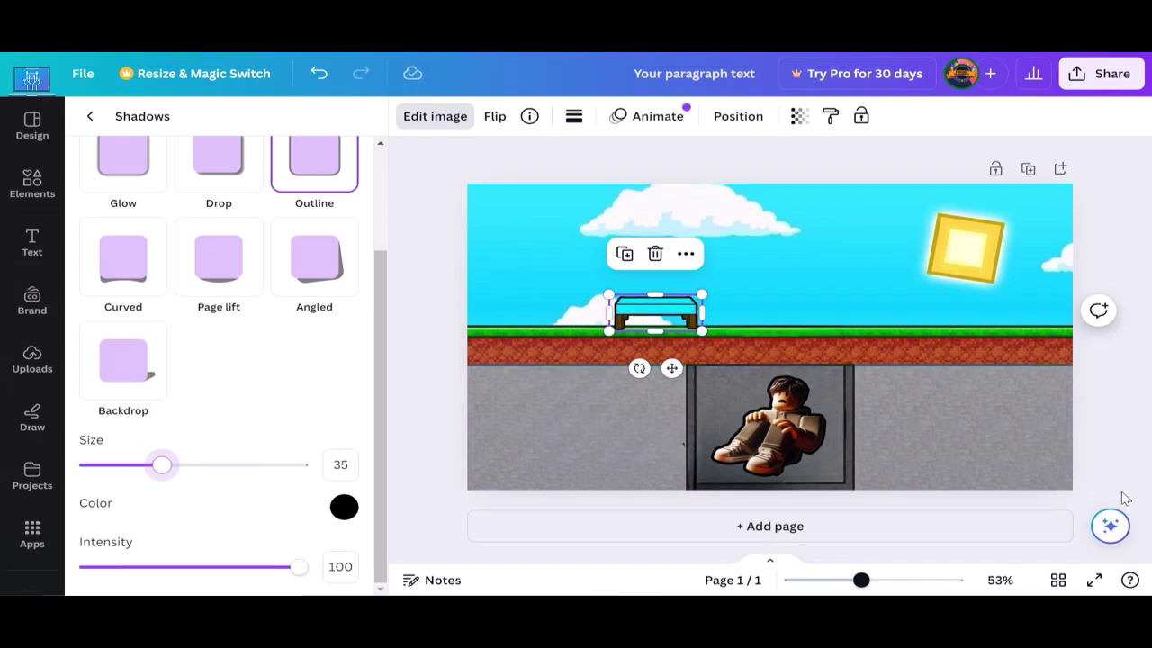
left_click(33, 360)
left_click(668, 329)
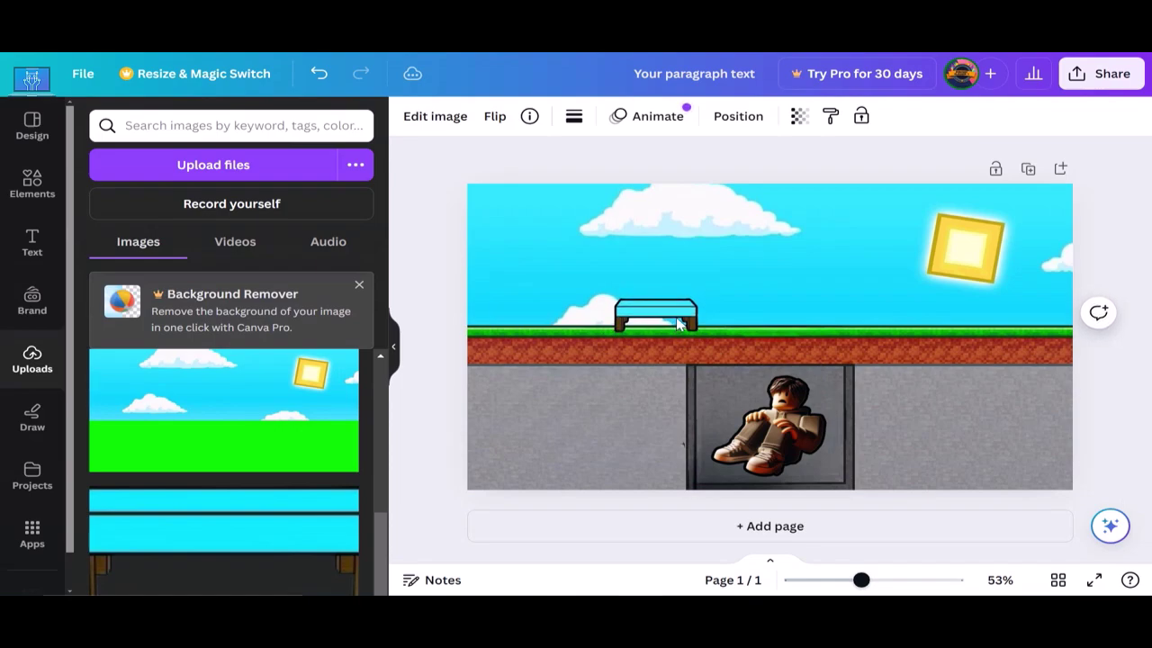
left_click(679, 324)
left_click(720, 346)
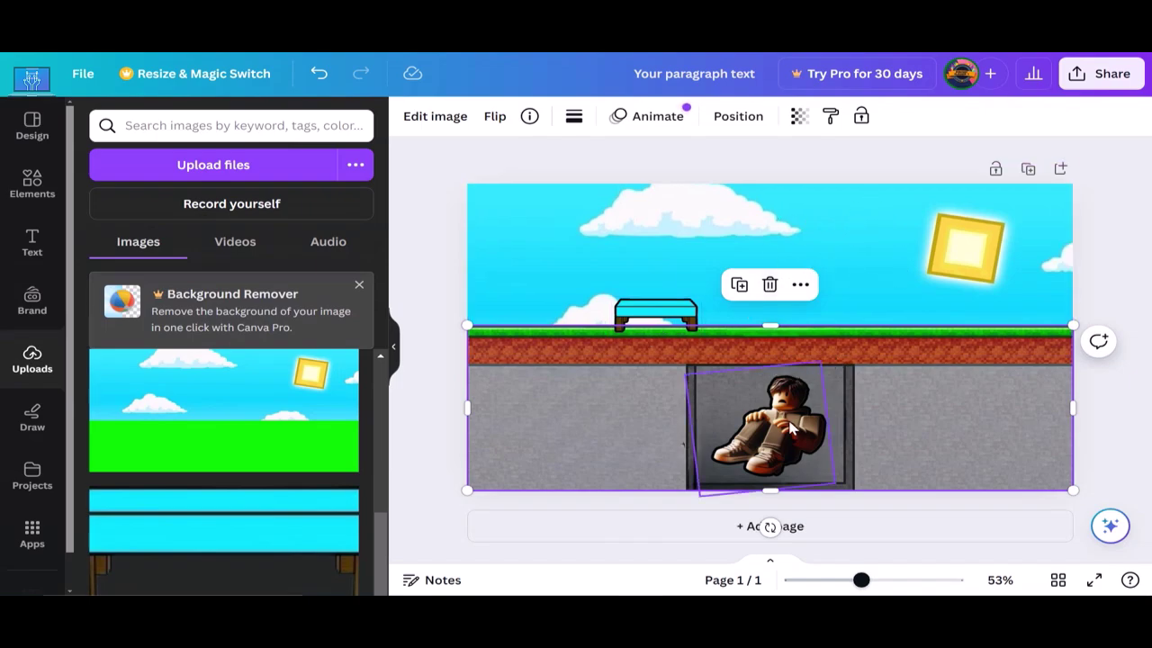
Step: Add the Batman and red avatar image and crop it down to just Batman
left_click(775, 396)
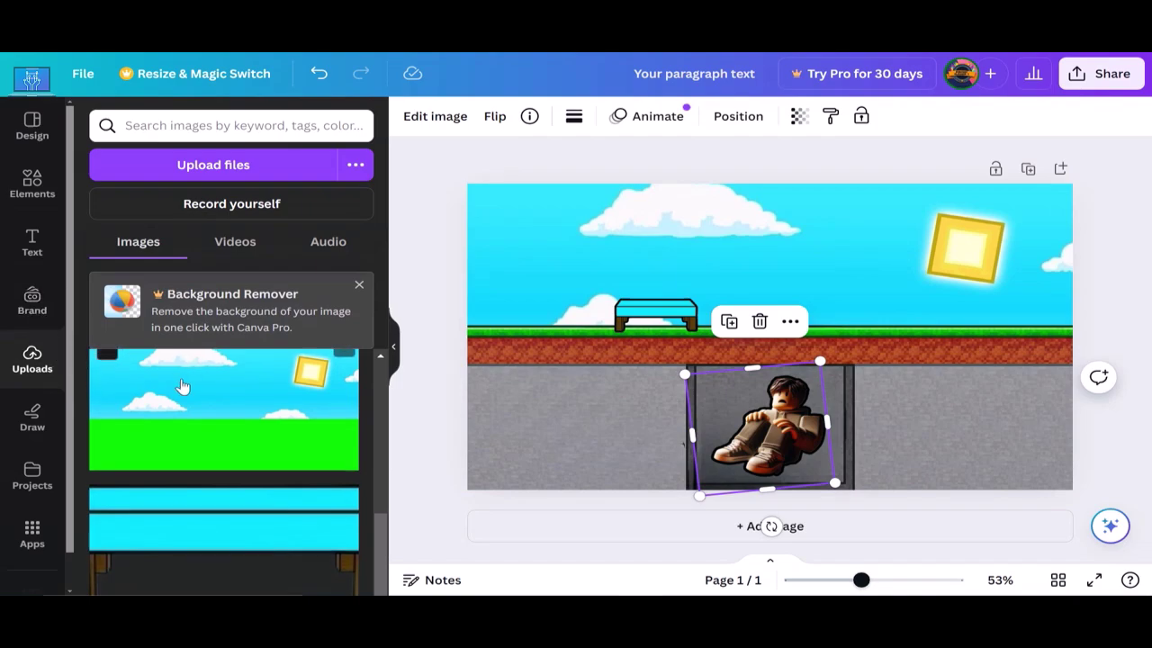
scroll(177, 449, "up", 5)
scroll(236, 472, "down", 2)
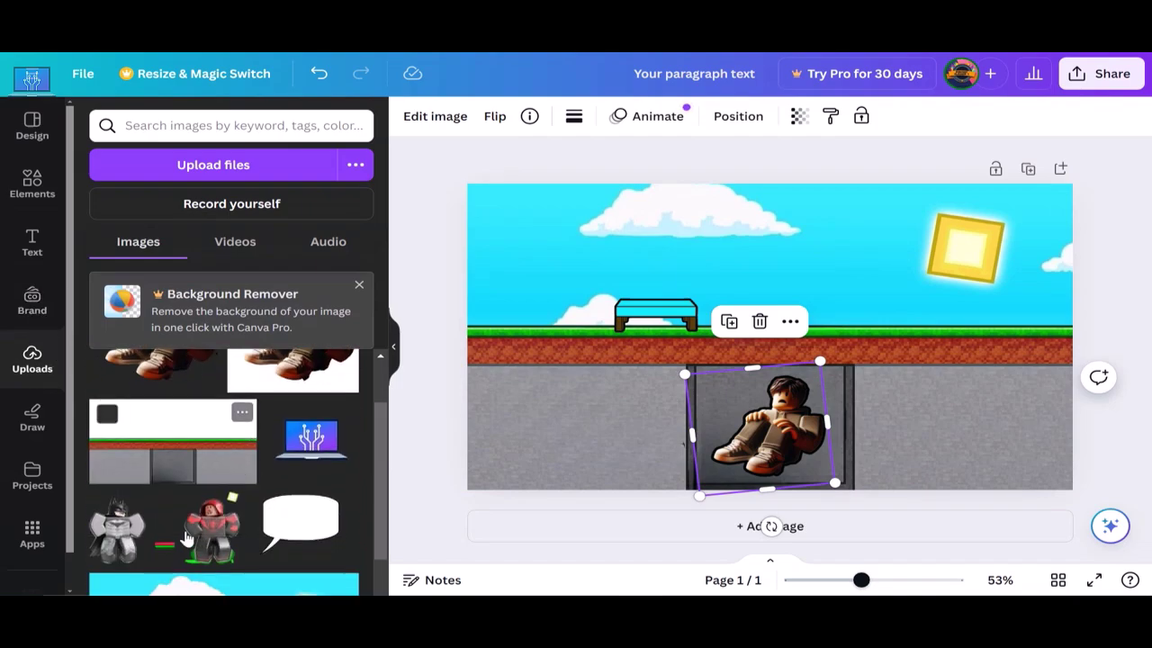
left_click(117, 527)
left_click_drag(947, 335, 732, 342)
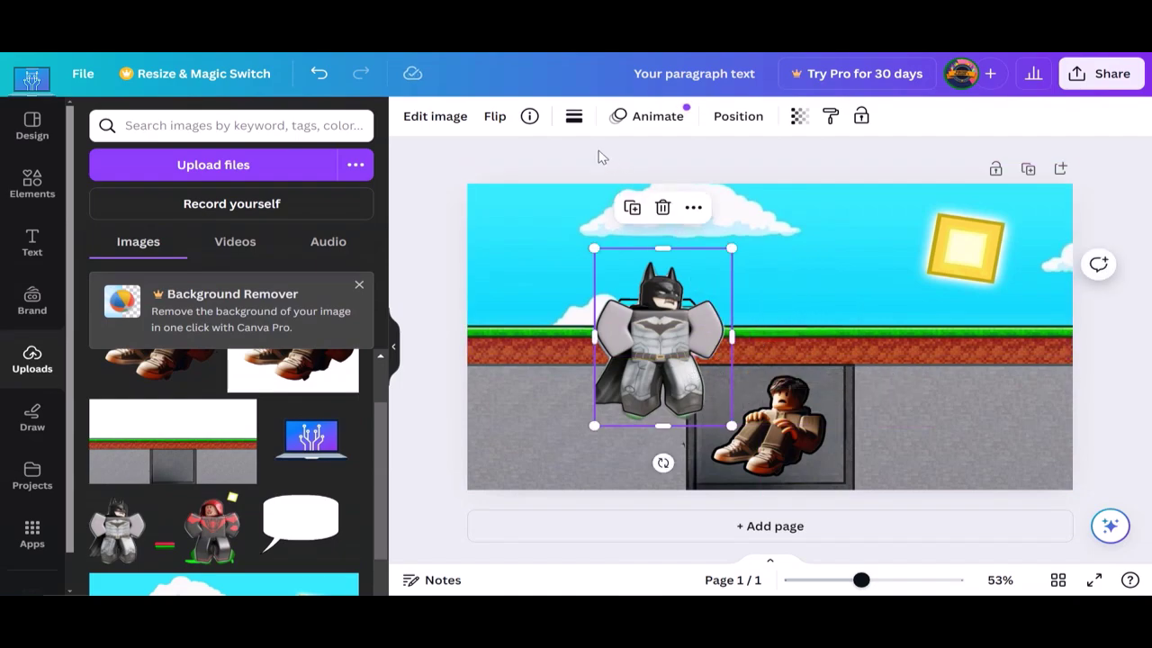
Step: Give Batman a black Outline shadow effect
left_click(435, 116)
scroll(149, 396, "down", 3)
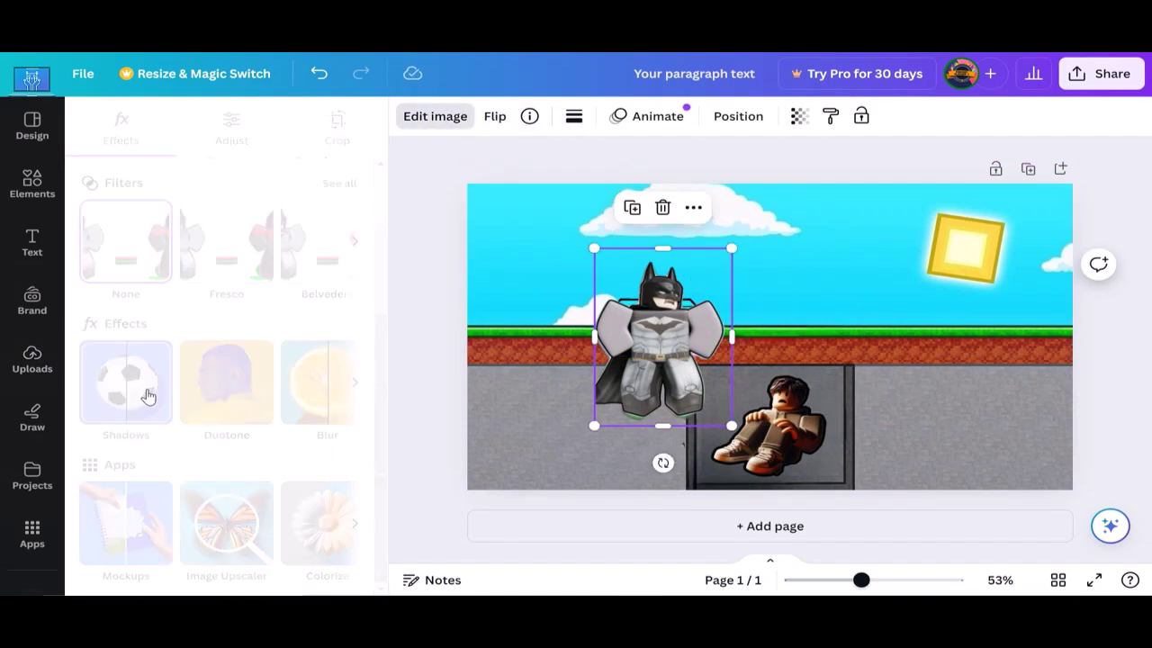
left_click(351, 299)
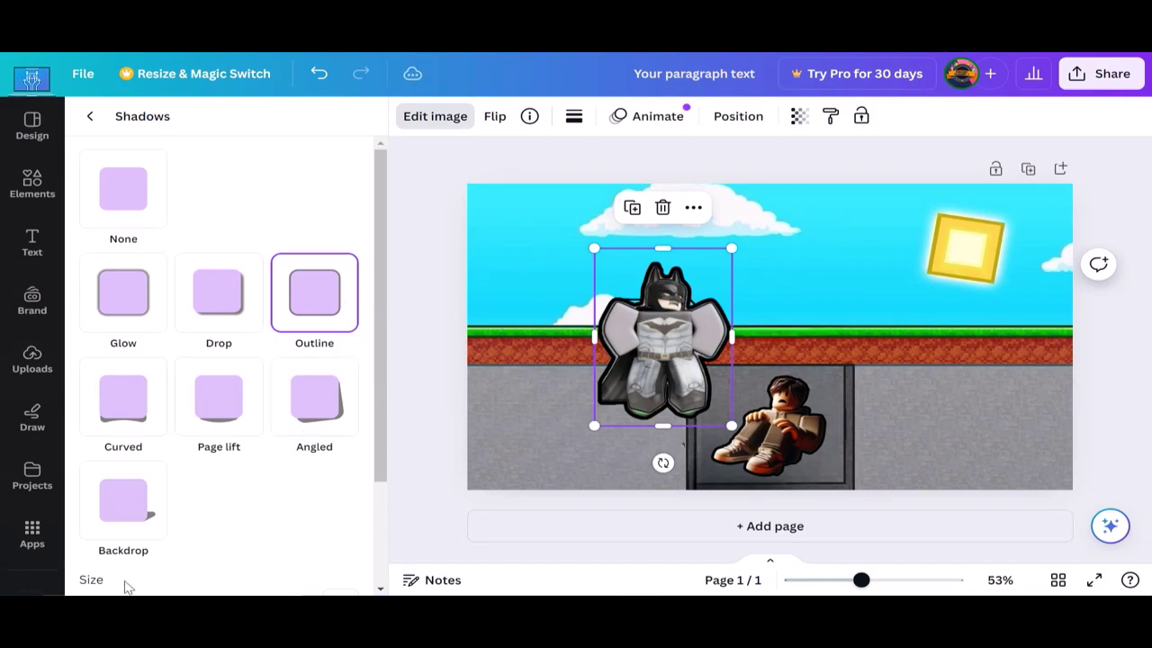
scroll(126, 587, "down", 3)
mouse_move(142, 465)
left_mouse_down()
mouse_move(121, 465)
mouse_move(141, 466)
left_mouse_up()
Step: Shrink and mirror Batman, then stand him on the grass right of the bed
mouse_move(731, 425)
left_mouse_down()
mouse_move(692, 347)
mouse_move(693, 376)
left_mouse_up()
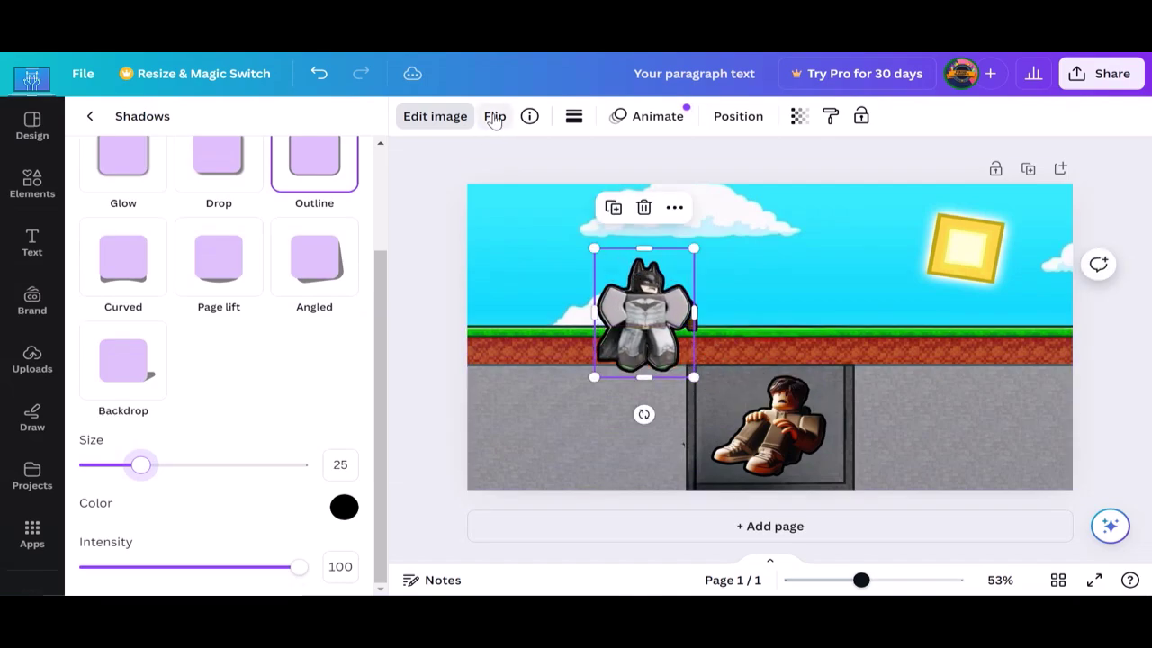
left_click(495, 116)
left_click(558, 158)
left_click_drag(670, 321, 810, 294)
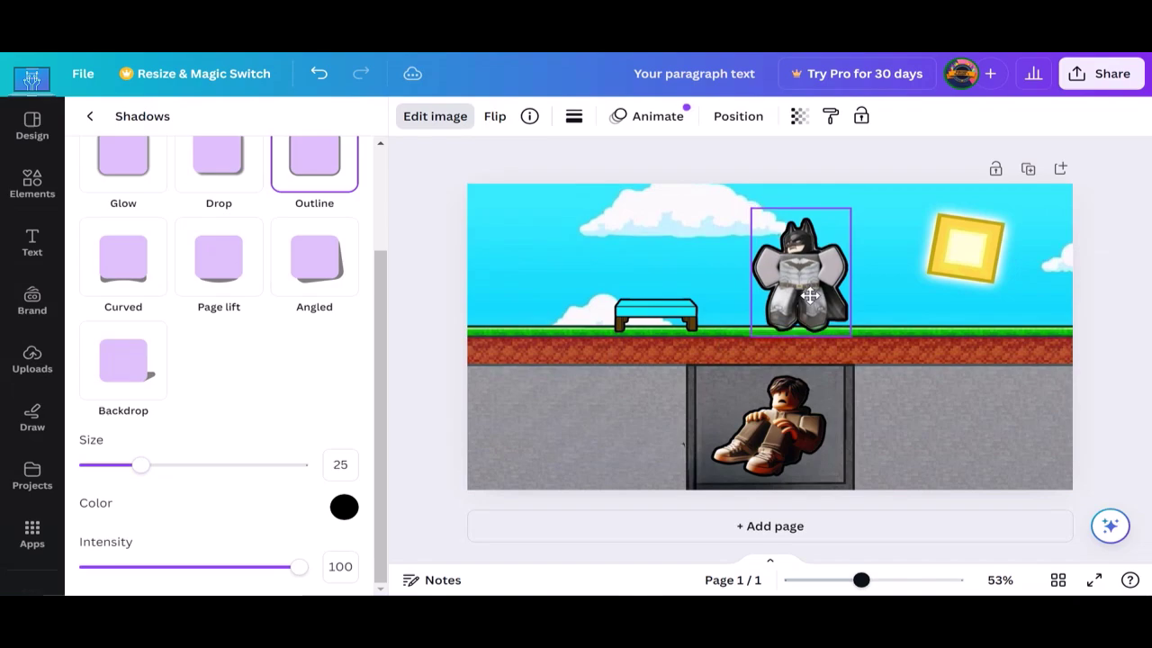
left_click_drag(810, 294, 812, 303)
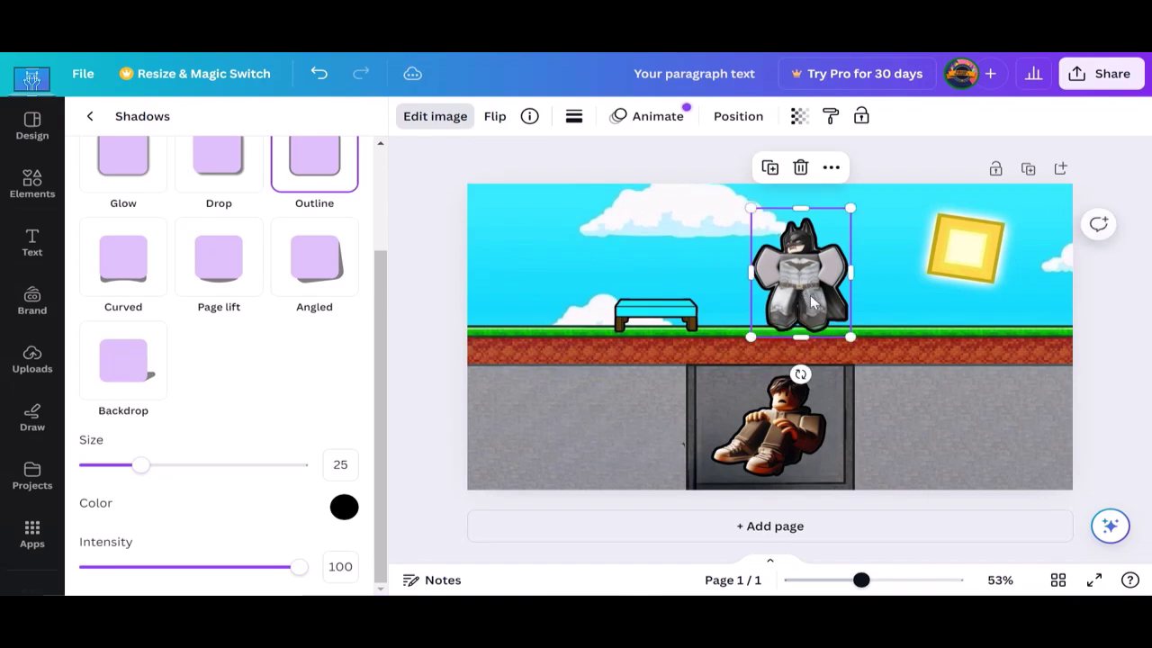
left_click(956, 309)
left_click(1116, 355)
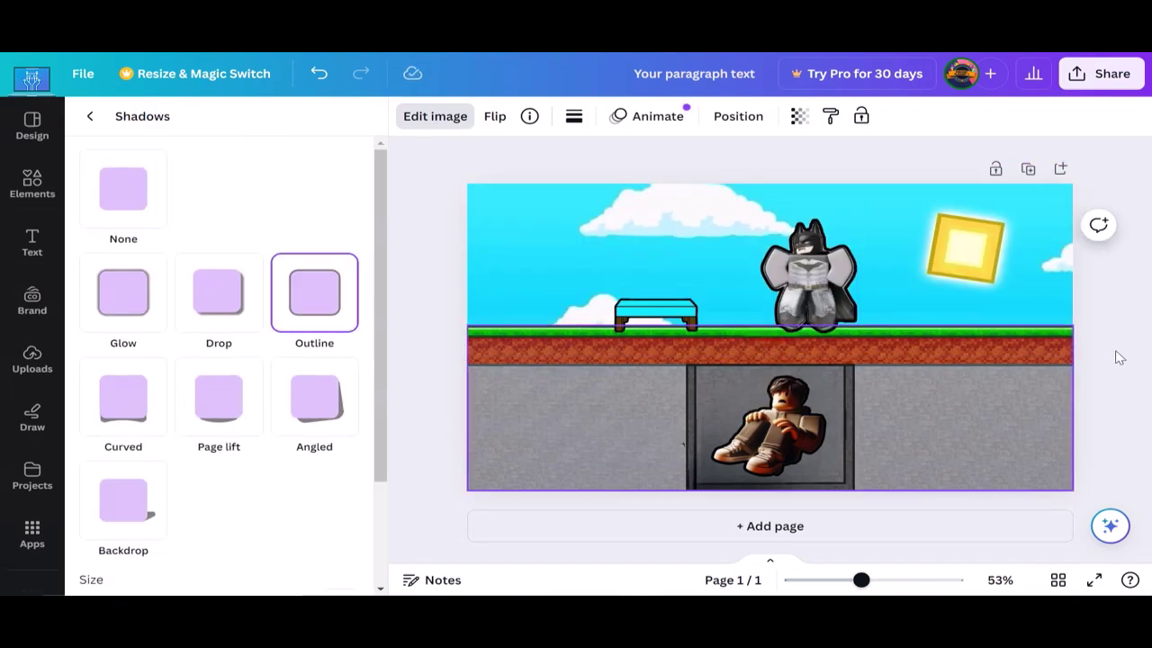
left_click(1138, 418)
left_click_drag(842, 301, 828, 299)
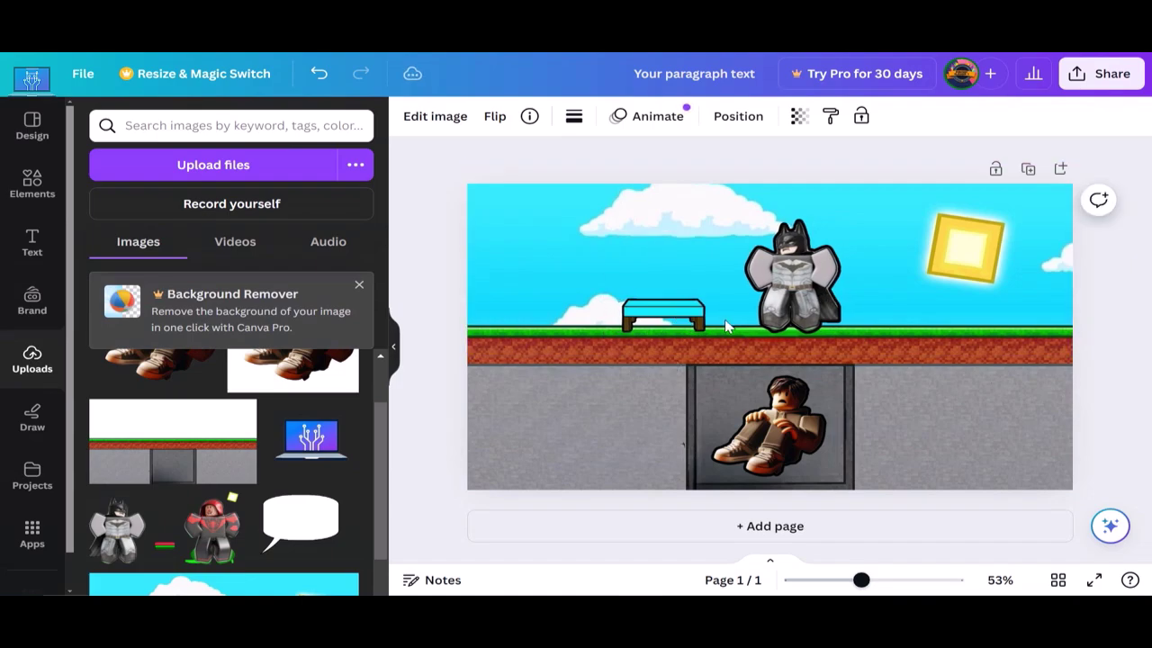
Step: Add a rectangle and shape it into a thin bar above the bed
left_click(693, 320)
scroll(693, 321, "up", 5)
scroll(555, 201, "up", 3)
scroll(640, 306, "down", 2)
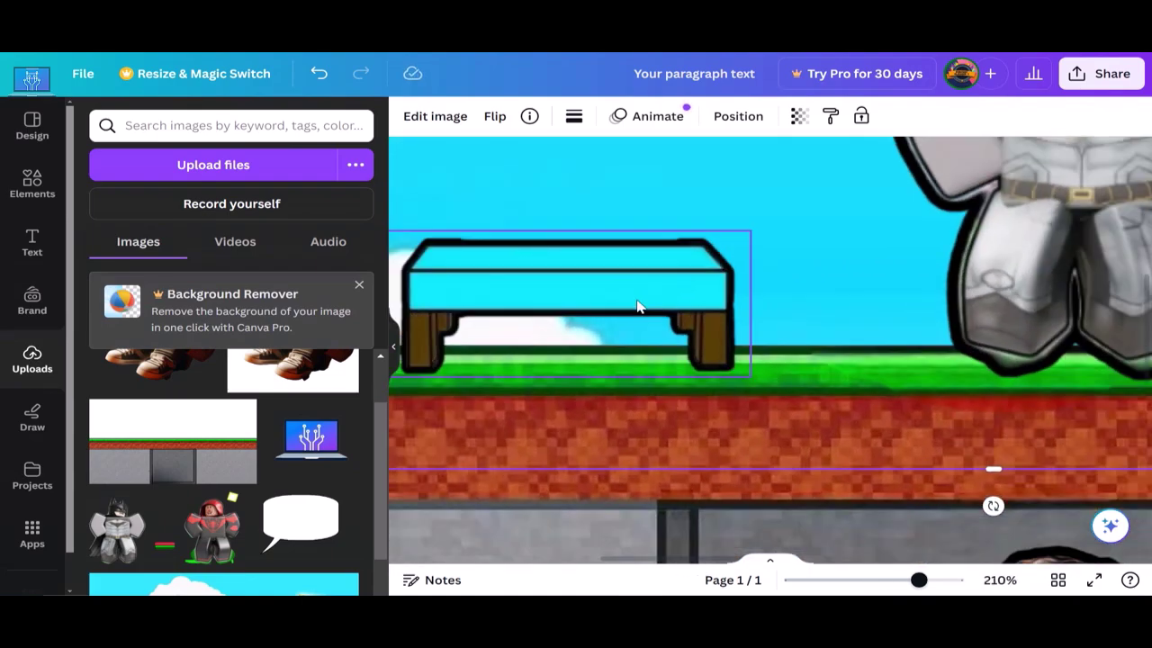
scroll(635, 303, "down", 2)
scroll(611, 307, "down", 2)
scroll(665, 287, "up", 3)
scroll(684, 283, "up", 1)
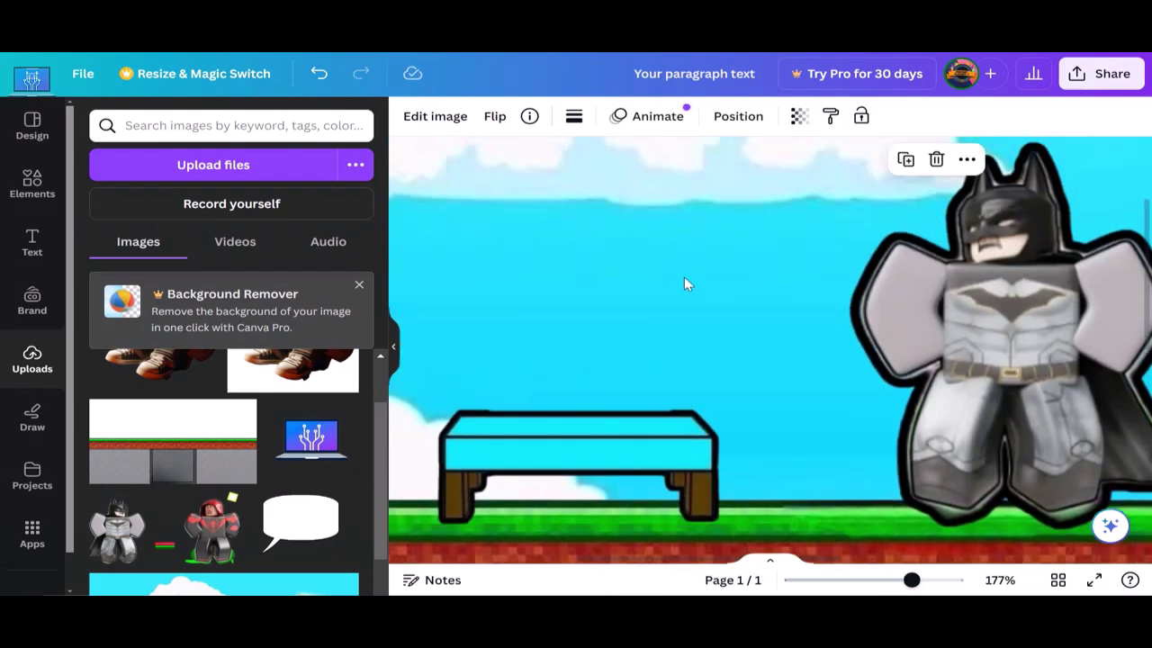
key("r")
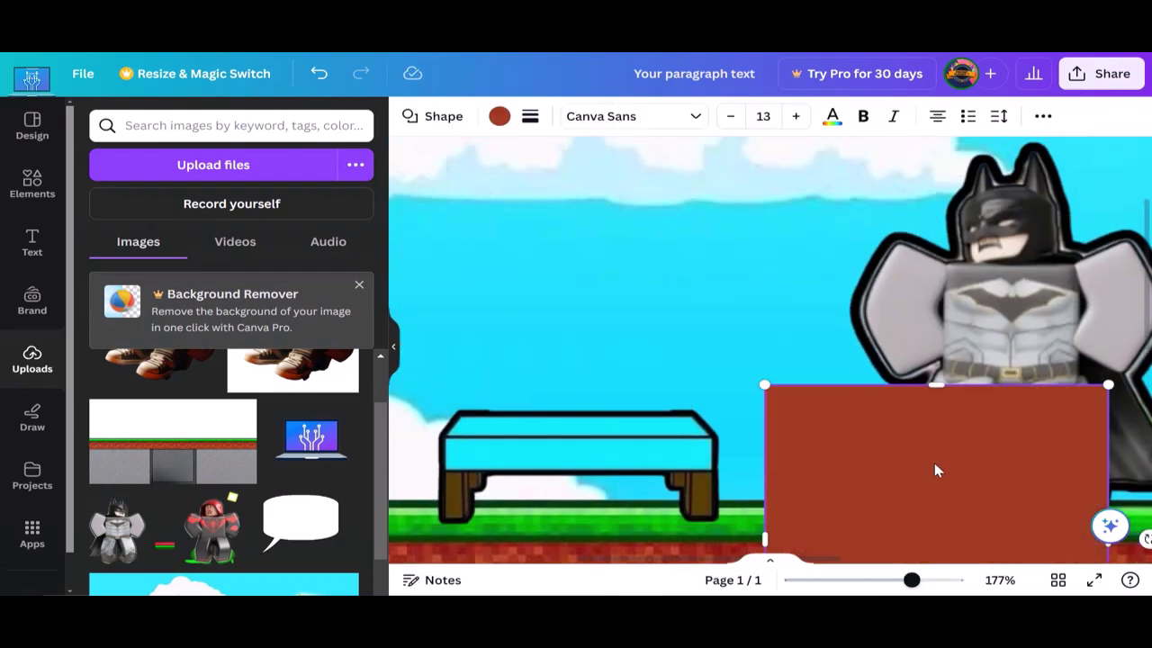
left_click_drag(936, 467, 628, 213)
mouse_move(636, 144)
left_mouse_down()
mouse_move(633, 416)
mouse_move(661, 375)
left_mouse_up()
left_click_drag(785, 386, 711, 386)
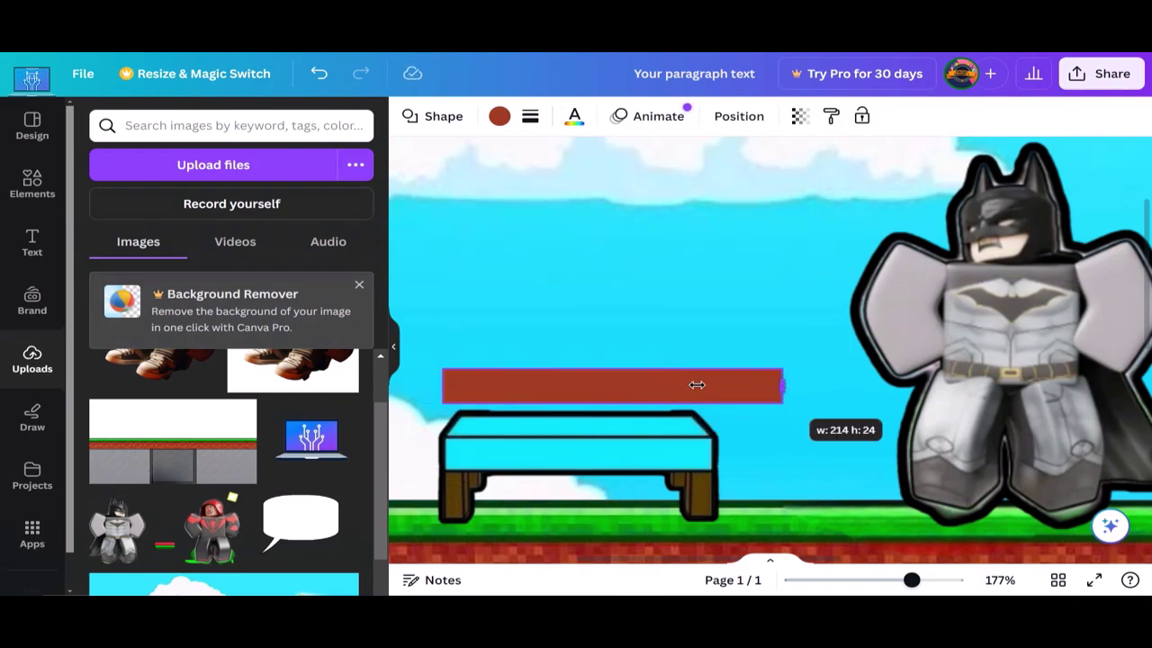
left_click_drag(608, 369, 608, 379)
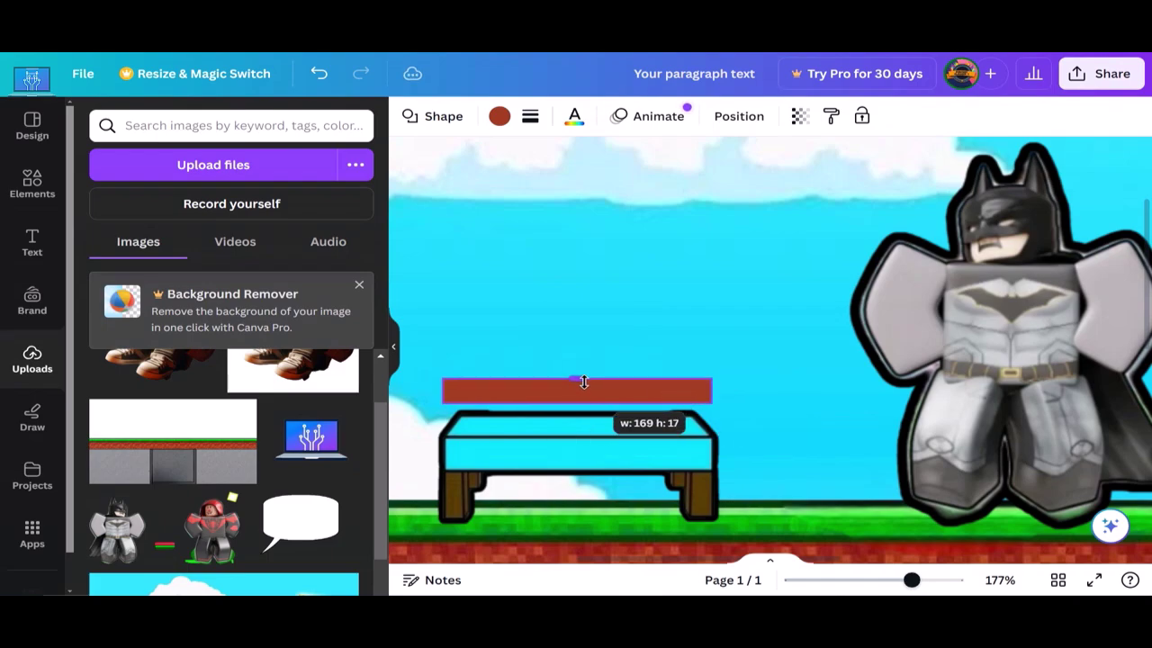
Step: Duplicate the bar as a short left segment, colouring the long bar grey and the short one green
key("ctrl+d")
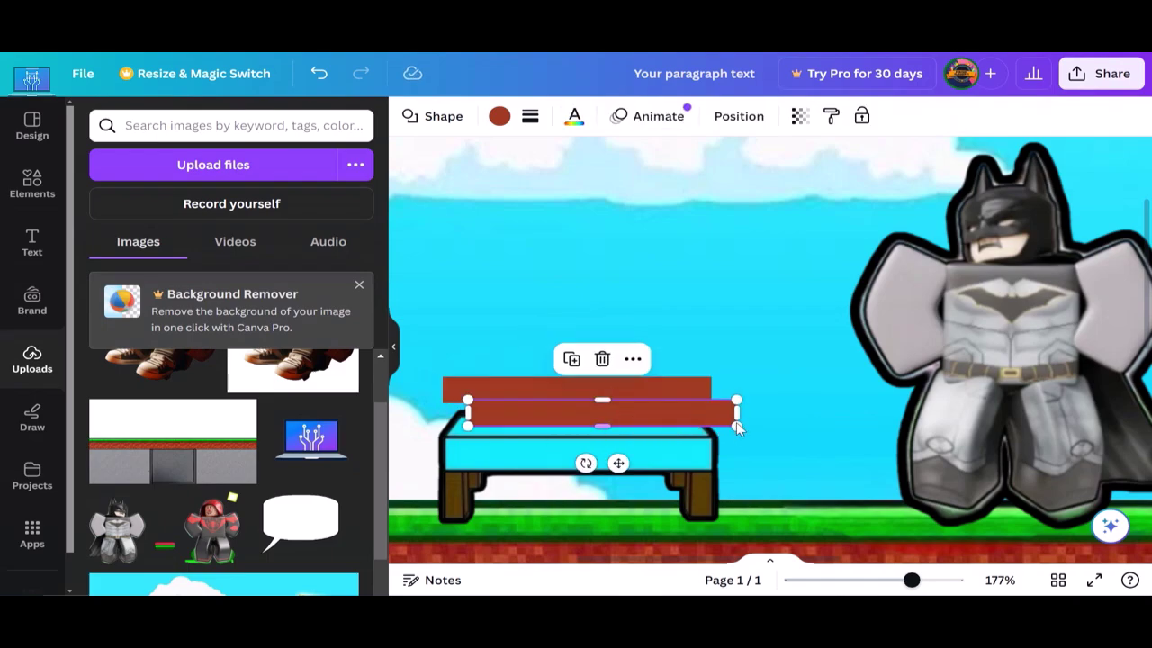
mouse_move(689, 424)
left_mouse_down()
mouse_move(660, 396)
mouse_move(545, 391)
left_mouse_up()
left_click(618, 398)
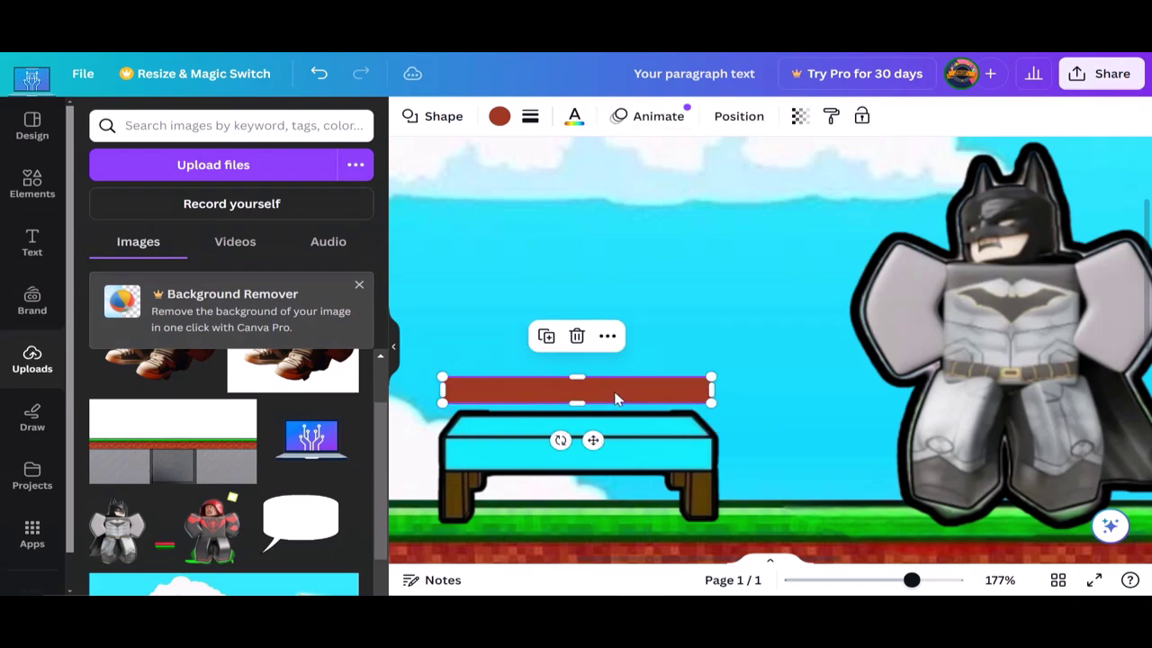
left_click(500, 116)
scroll(276, 370, "down", 3)
scroll(275, 378, "down", 1)
left_click(261, 368)
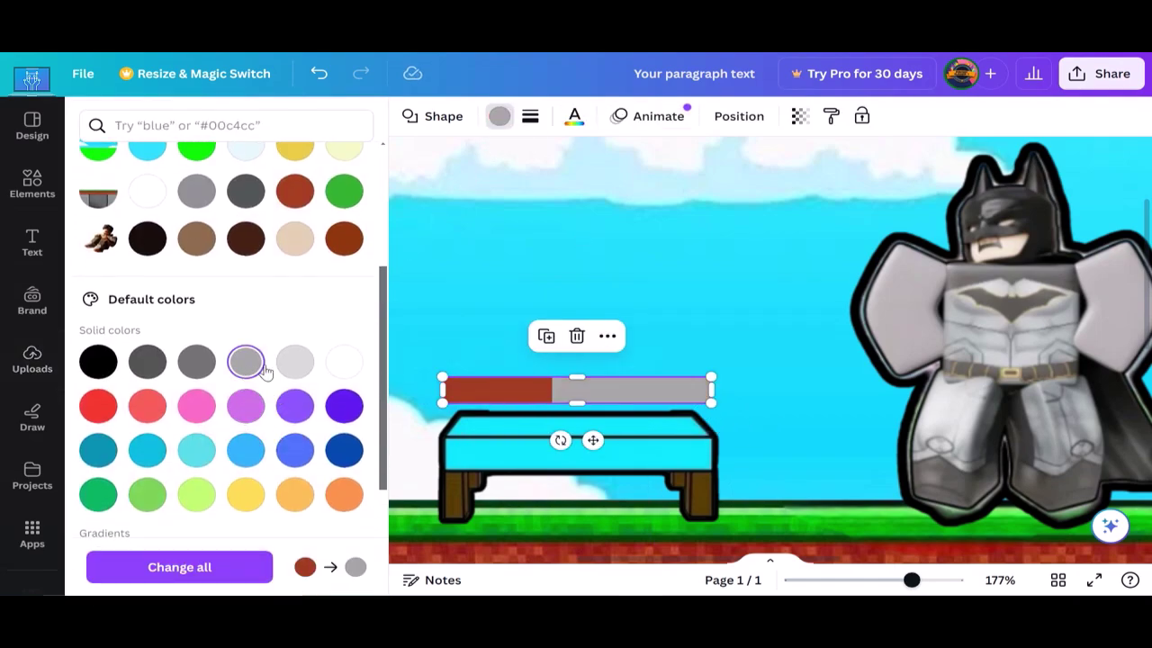
left_click(470, 391)
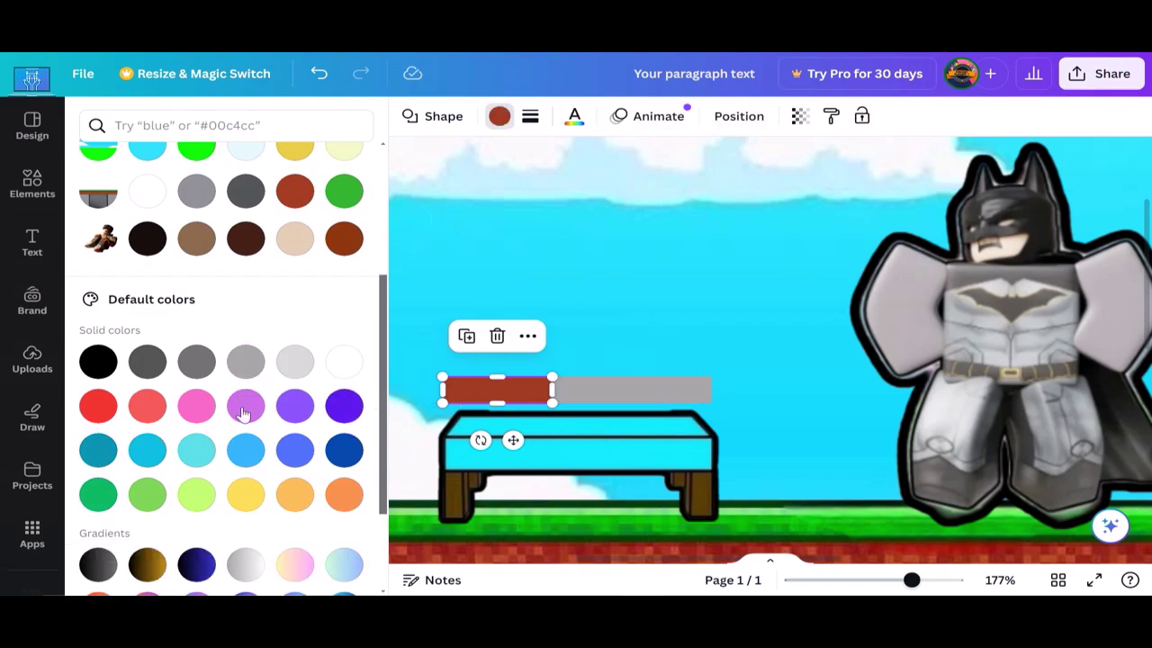
left_click(98, 493)
left_click(554, 427)
Step: Give the health bar a border weight of 2
left_click(849, 433)
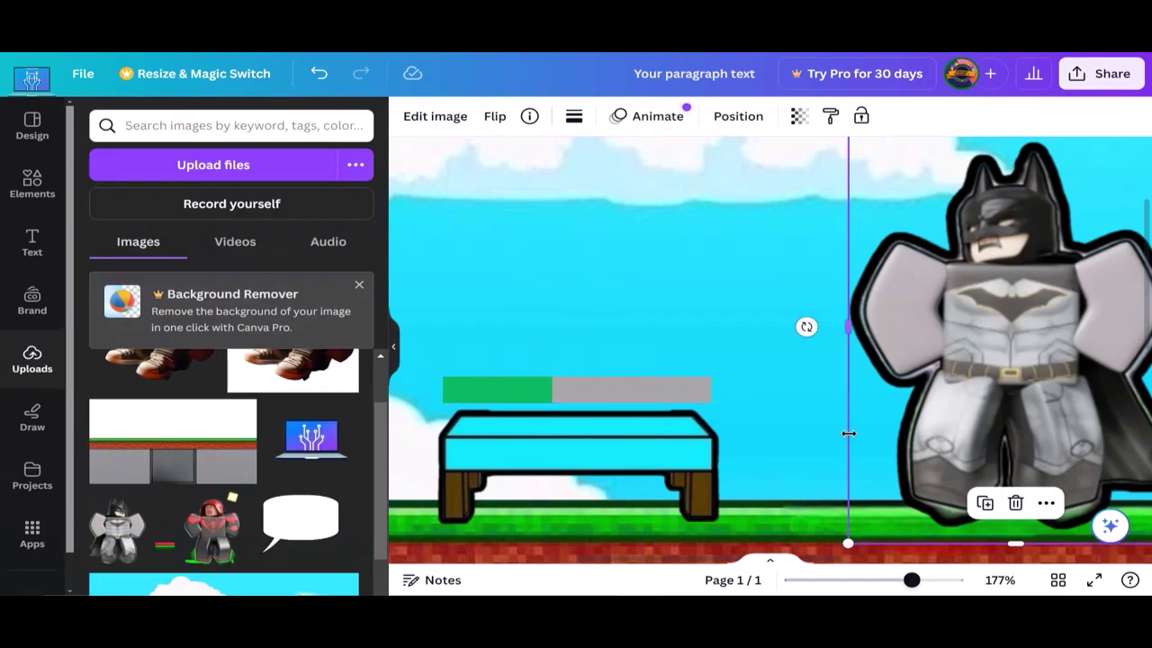
left_click(608, 389)
left_click(524, 385)
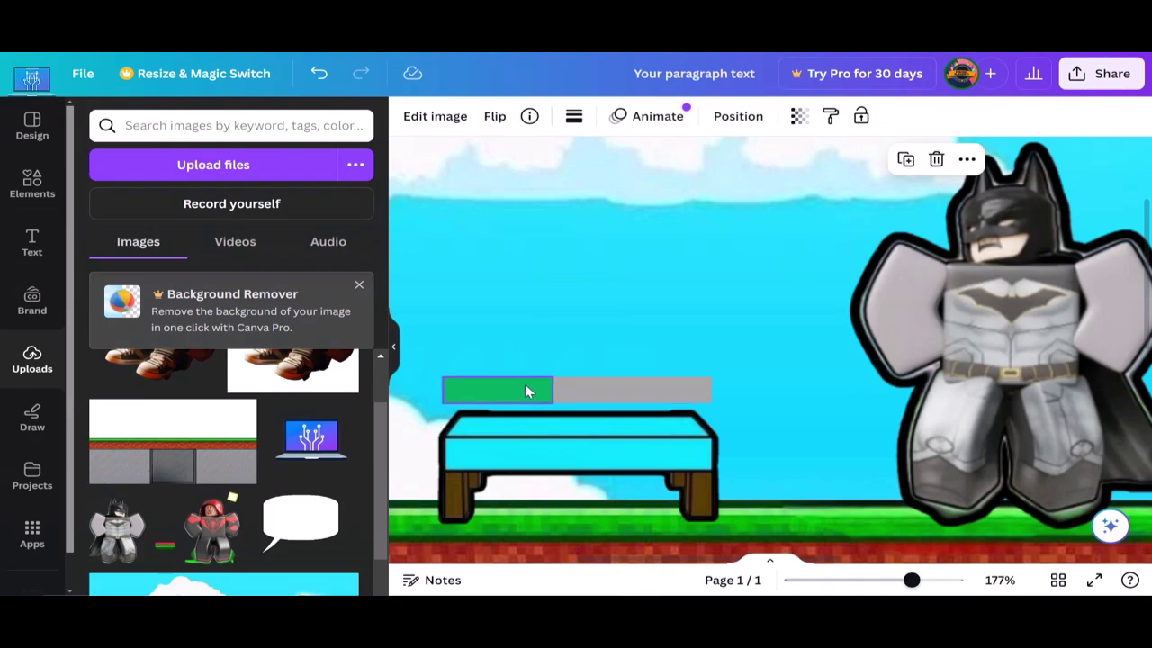
left_click(574, 118)
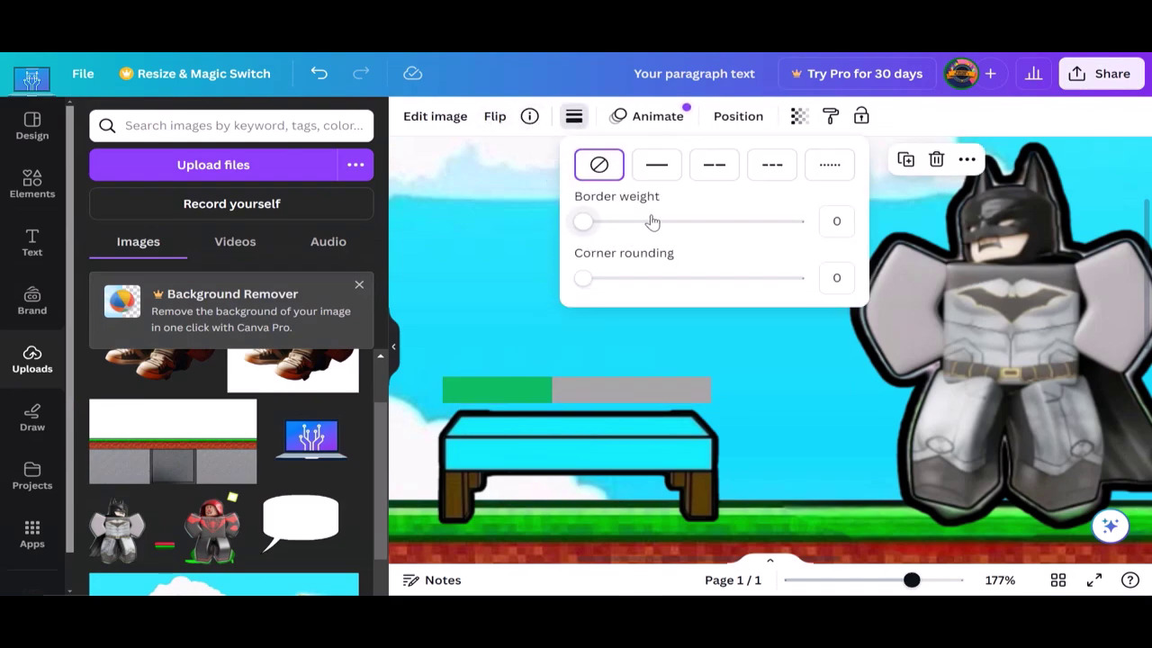
left_click(852, 227)
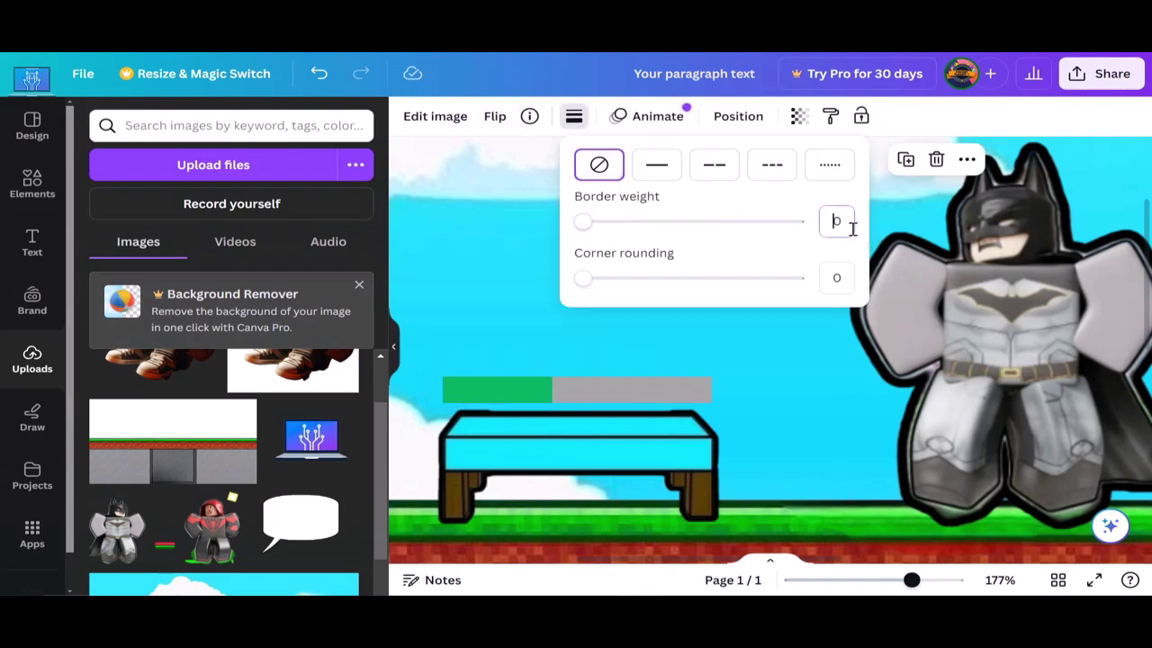
key("Return")
left_click(779, 221)
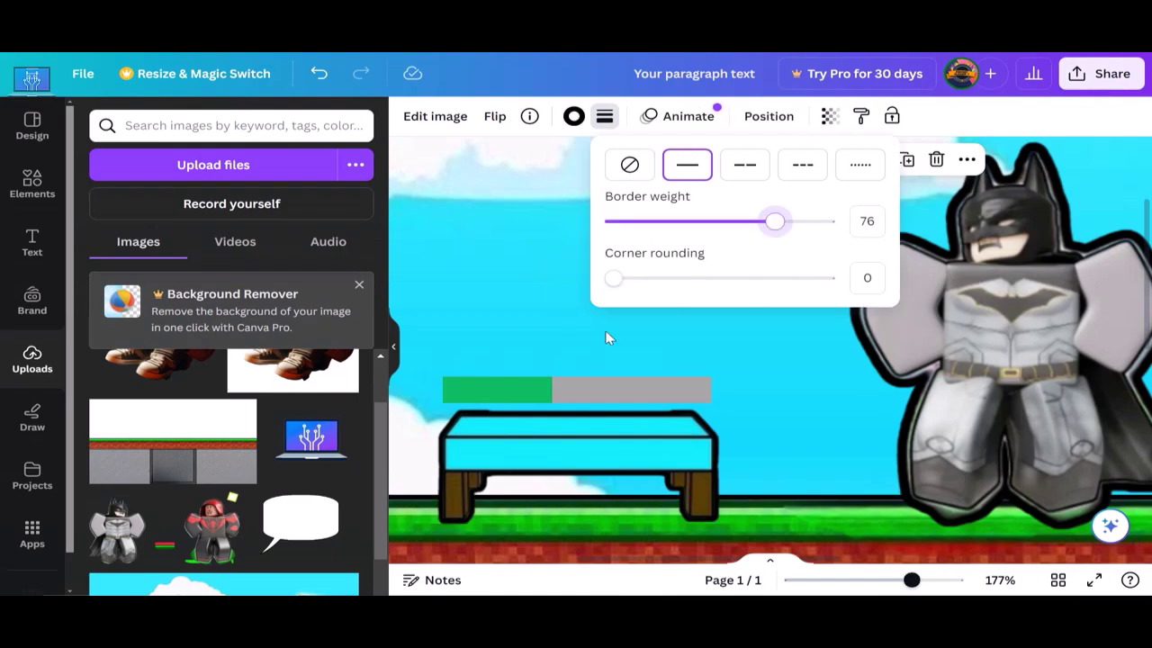
Step: Outline both the grey bar and the green segment in thin black
left_click(585, 391)
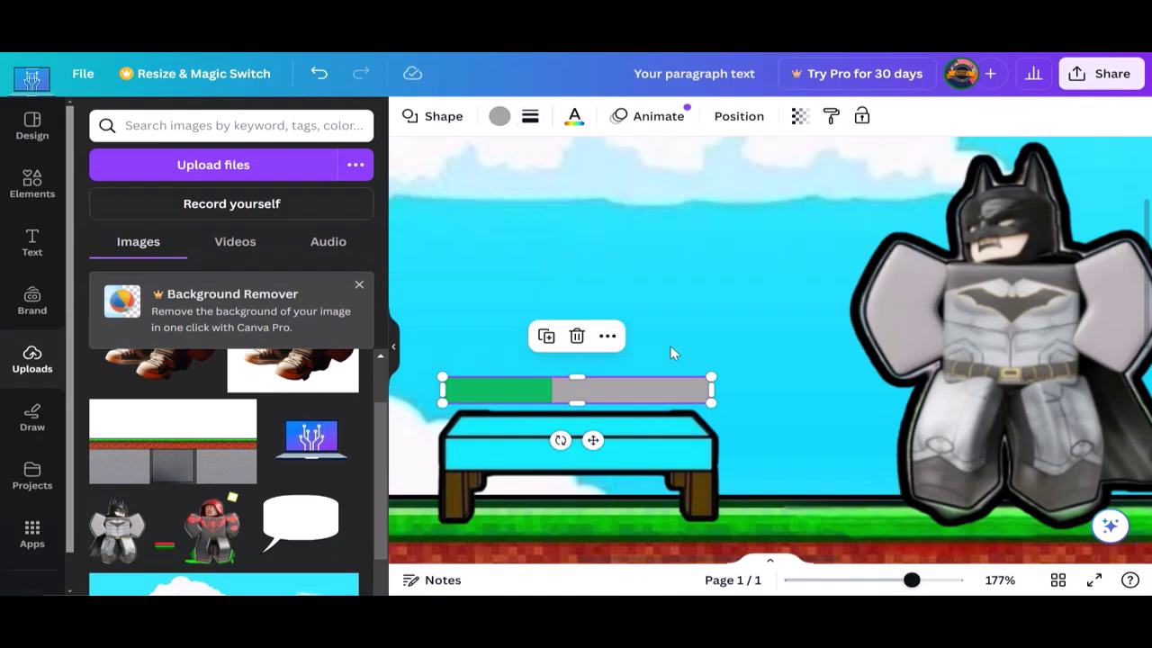
left_click(500, 116)
left_click(530, 117)
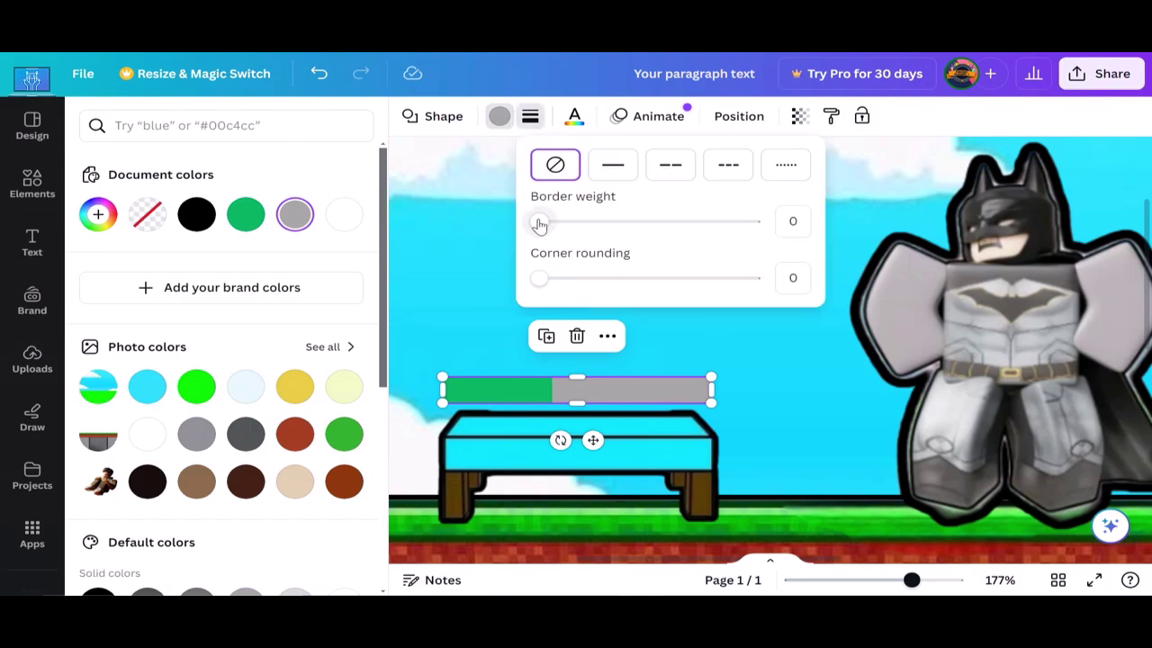
left_click_drag(539, 223, 543, 224)
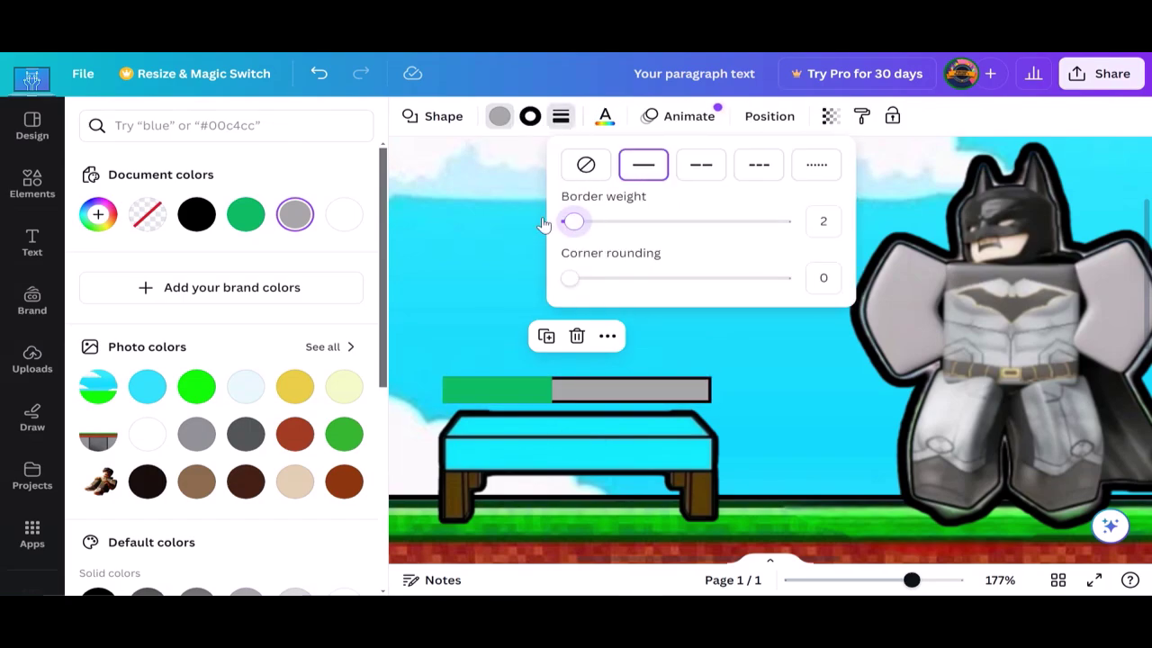
left_click(493, 393)
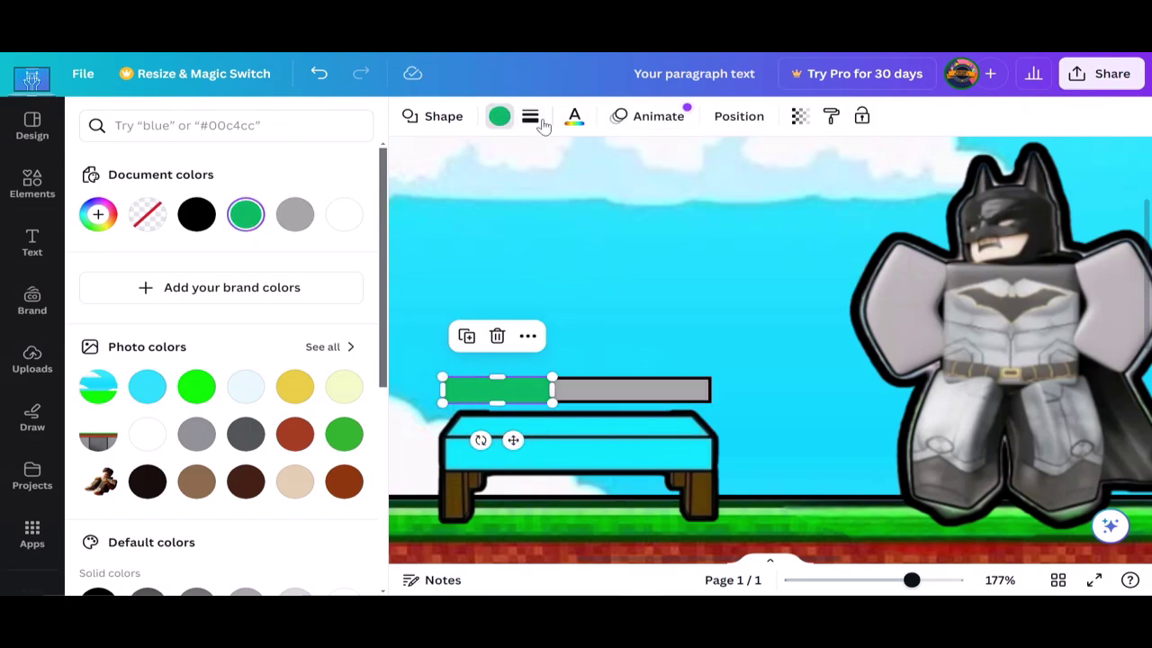
left_click(532, 118)
left_click_drag(550, 225, 581, 222)
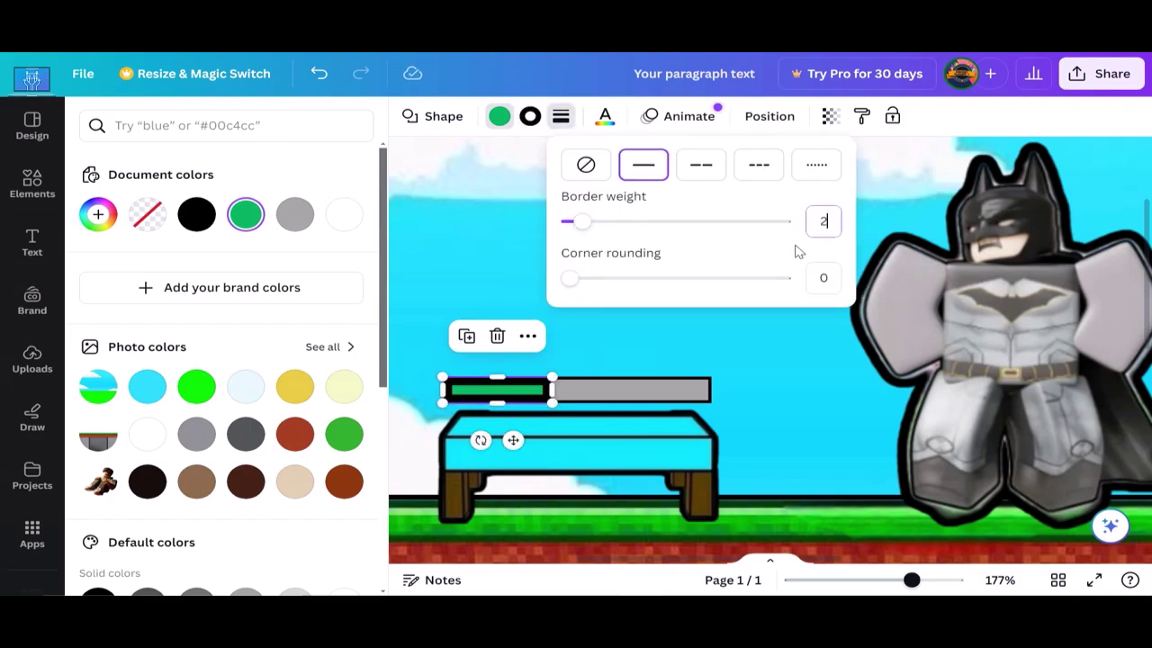
Step: Set the sky image's border weight to 0 and realign it with the page edges
left_click(737, 397)
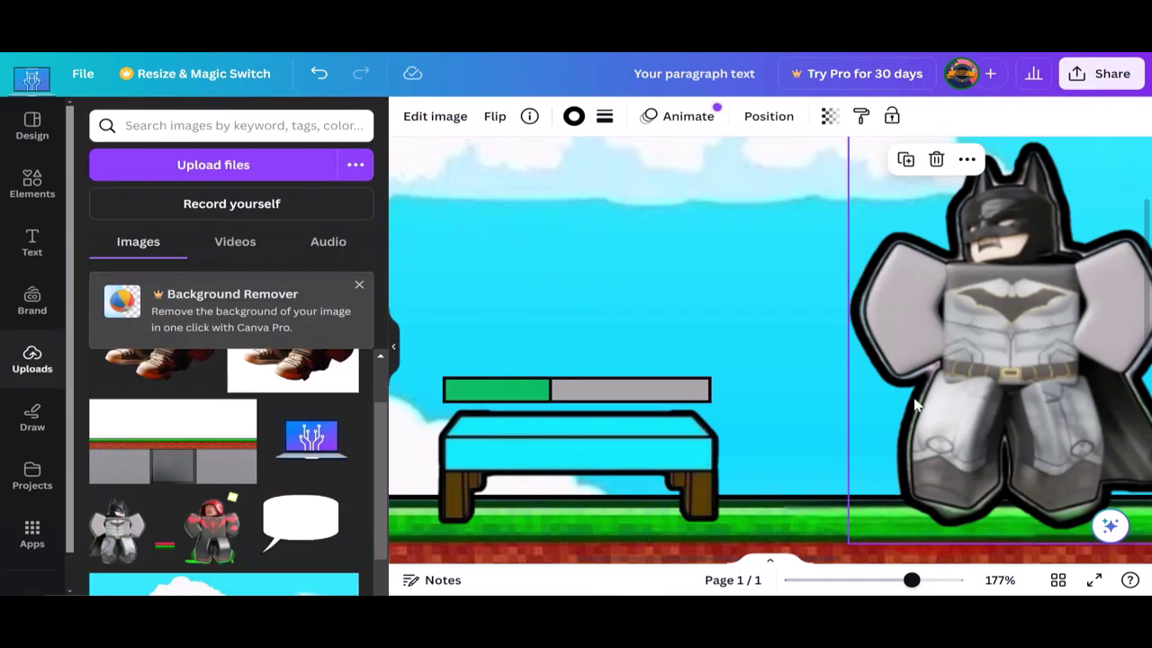
scroll(915, 404, "down", 1)
scroll(830, 449, "down", 5)
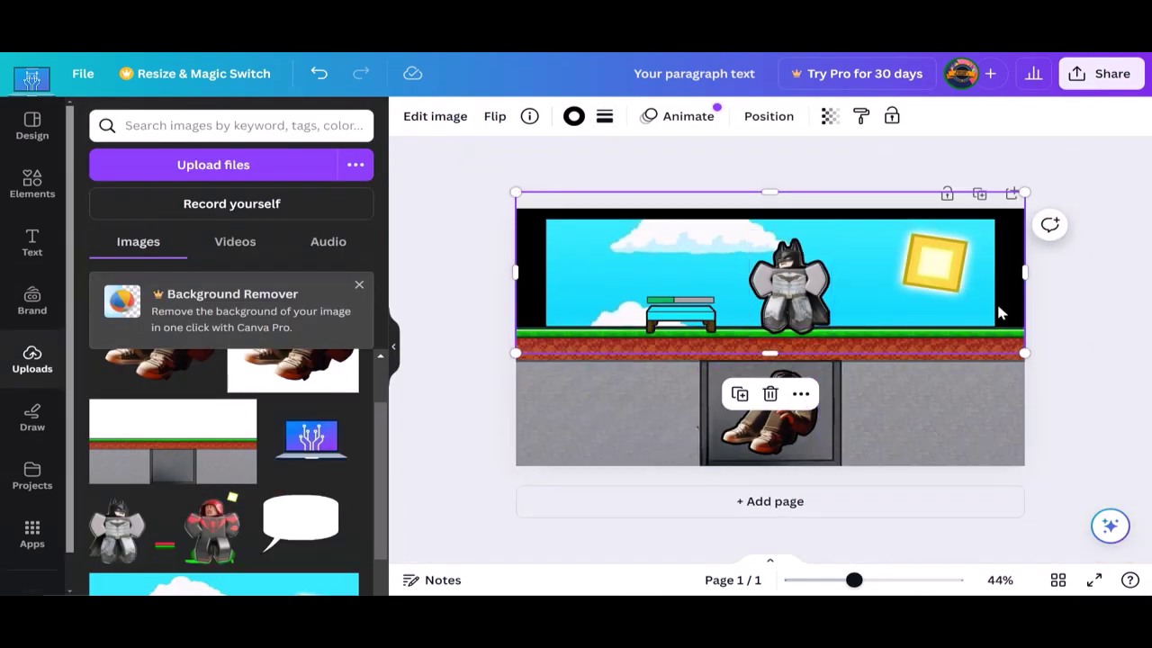
left_click(1108, 319)
mouse_move(964, 293)
left_mouse_down()
mouse_move(920, 254)
mouse_move(945, 308)
left_mouse_up()
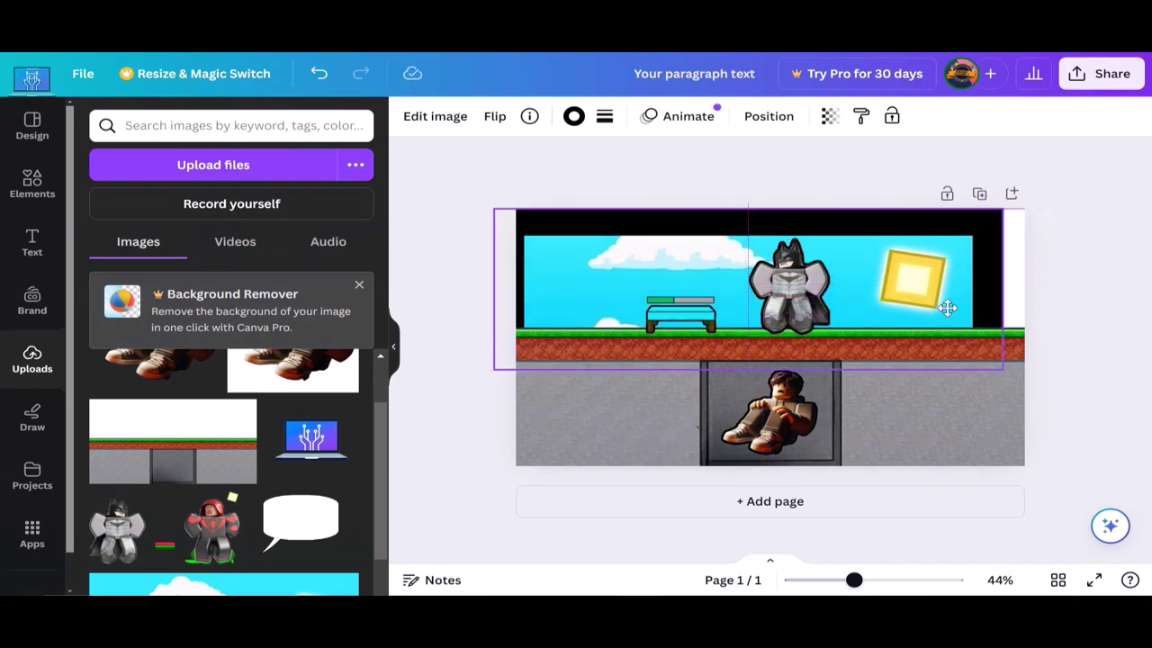
left_click(604, 116)
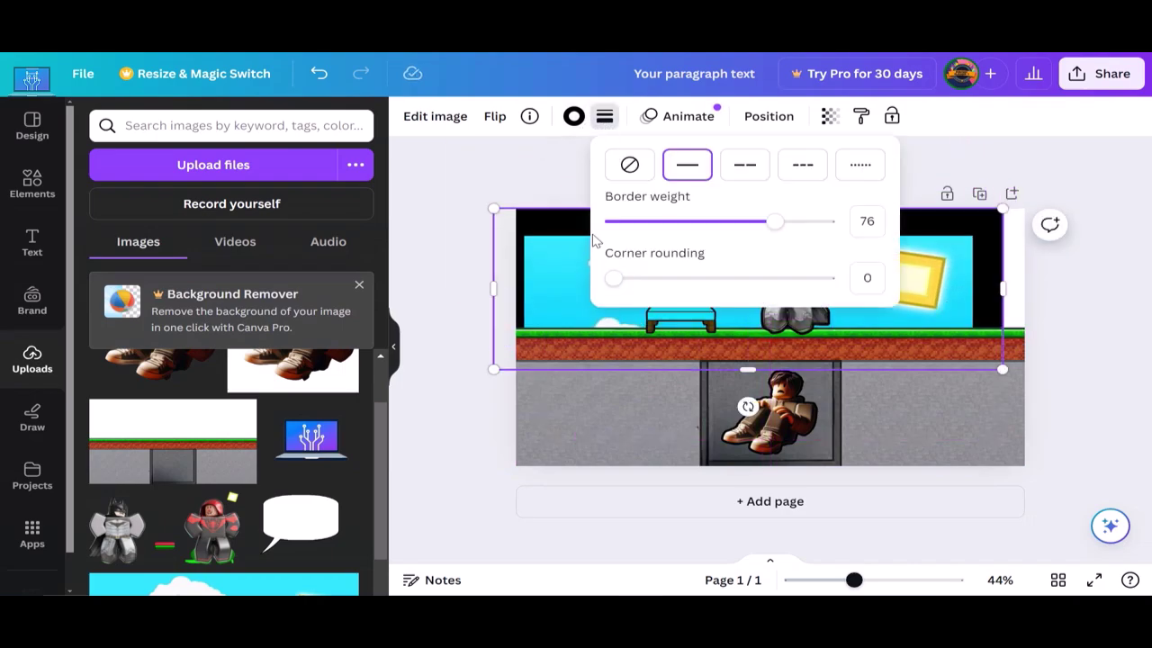
left_click_drag(633, 221, 581, 222)
left_click(552, 260)
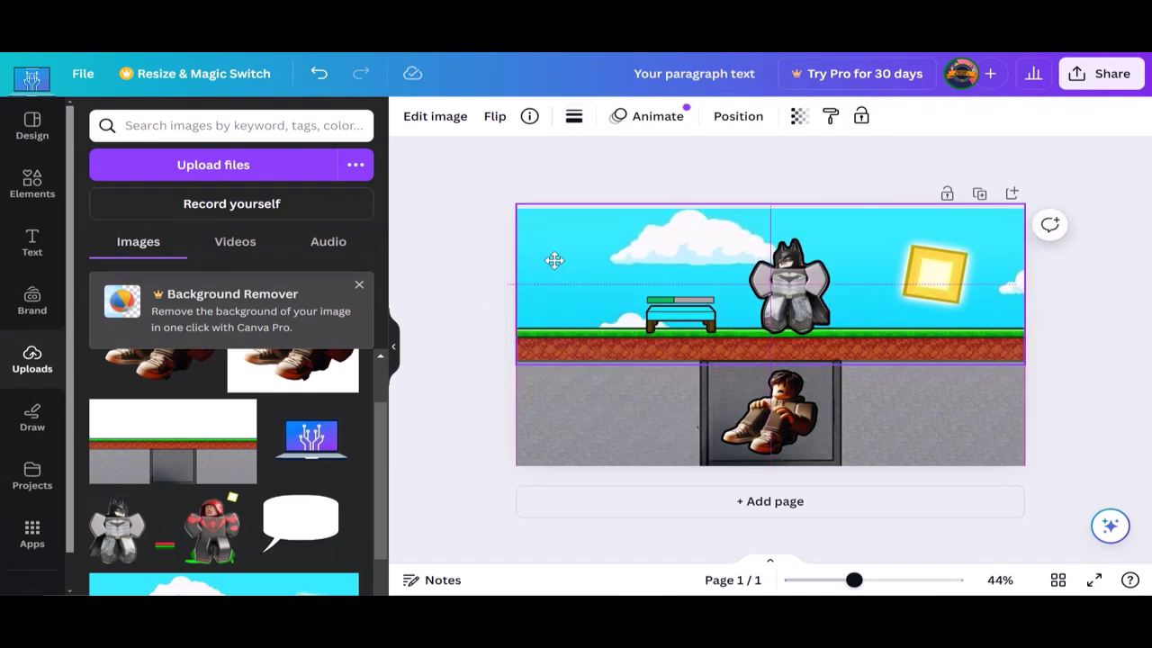
left_click_drag(557, 262, 547, 260)
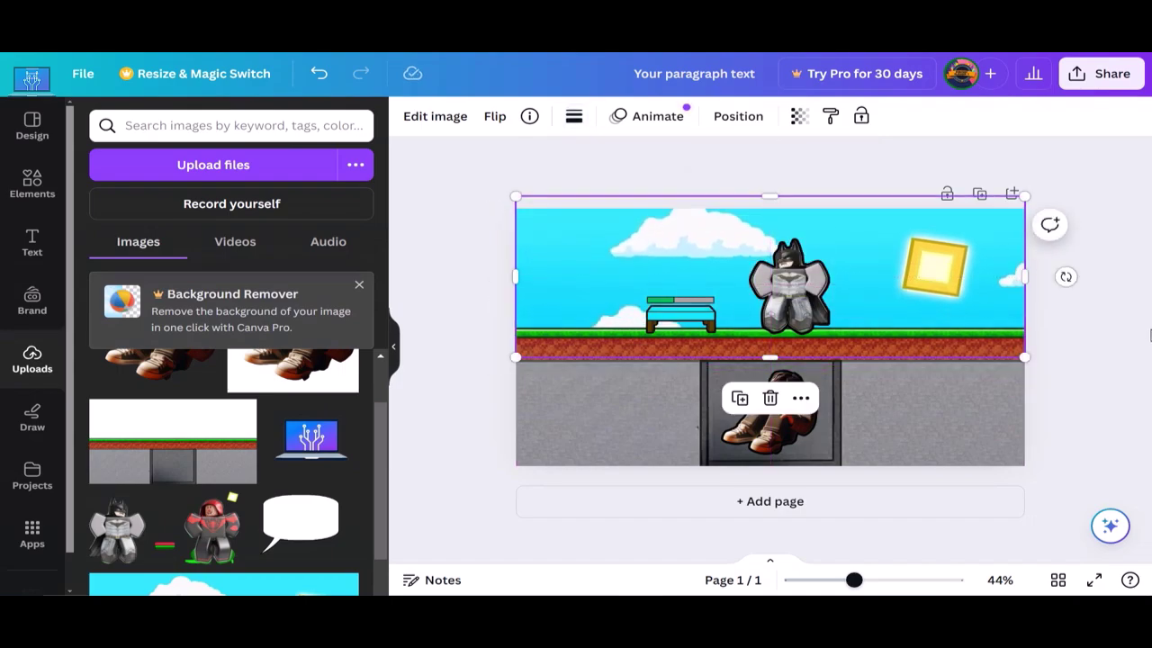
left_click(1093, 349)
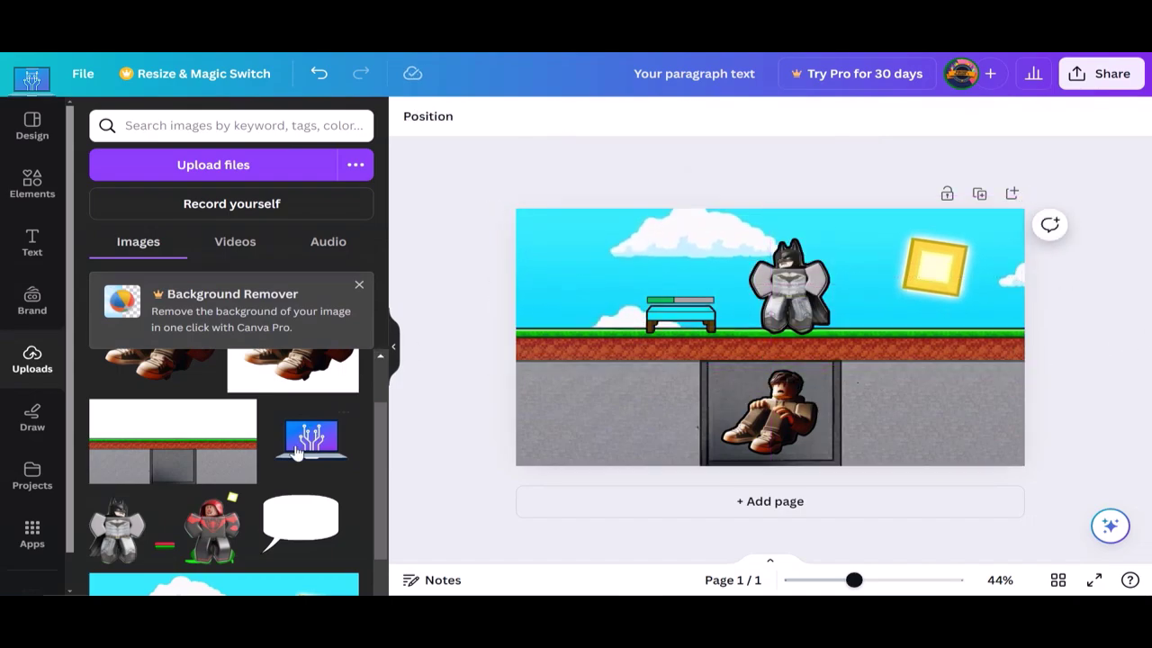
Step: Add a speech bubble and size it beside Batman's head
left_click(290, 514)
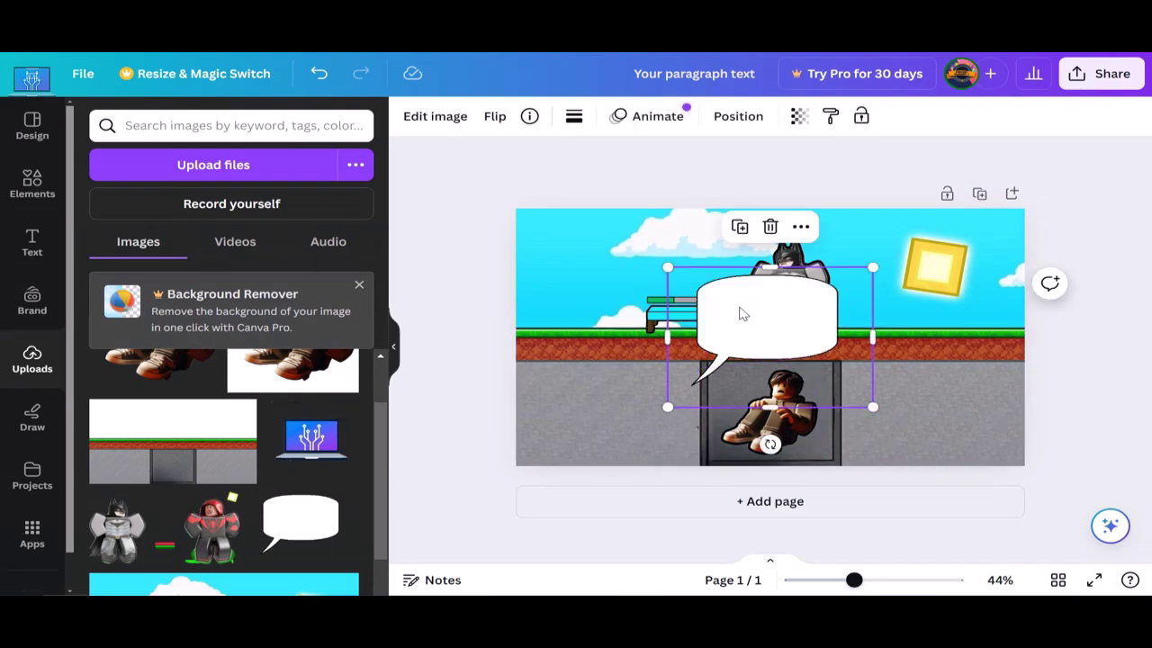
left_click_drag(872, 410, 791, 360)
mouse_move(729, 310)
left_mouse_down()
mouse_move(854, 238)
mouse_move(915, 286)
mouse_move(850, 243)
left_mouse_up()
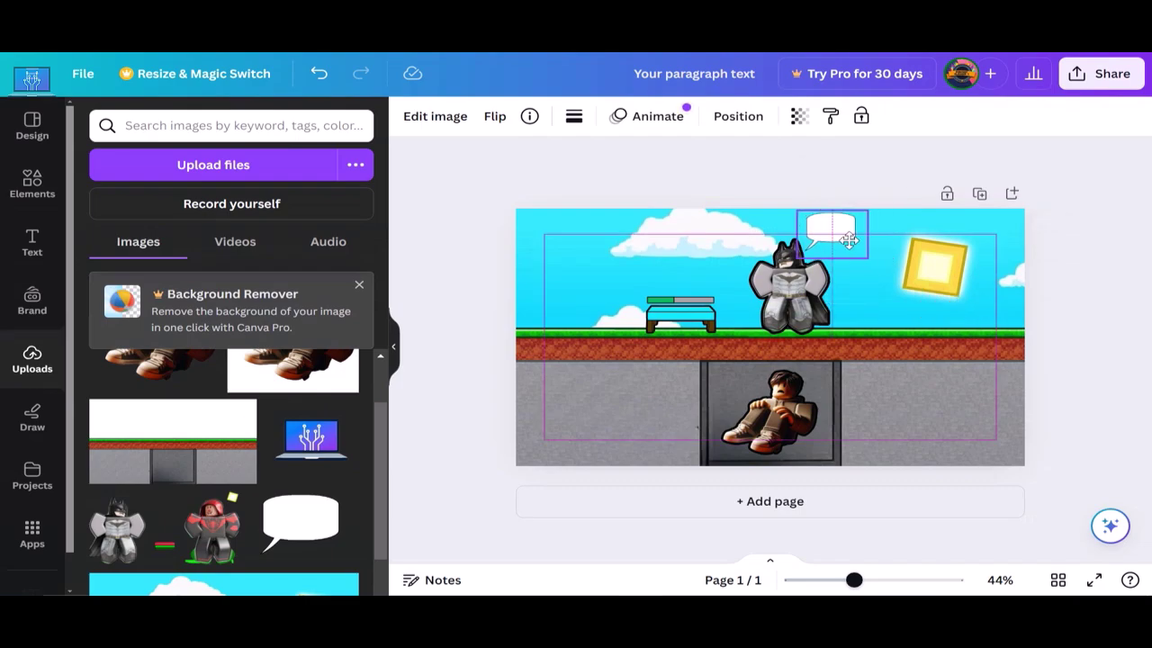
left_click(1014, 307)
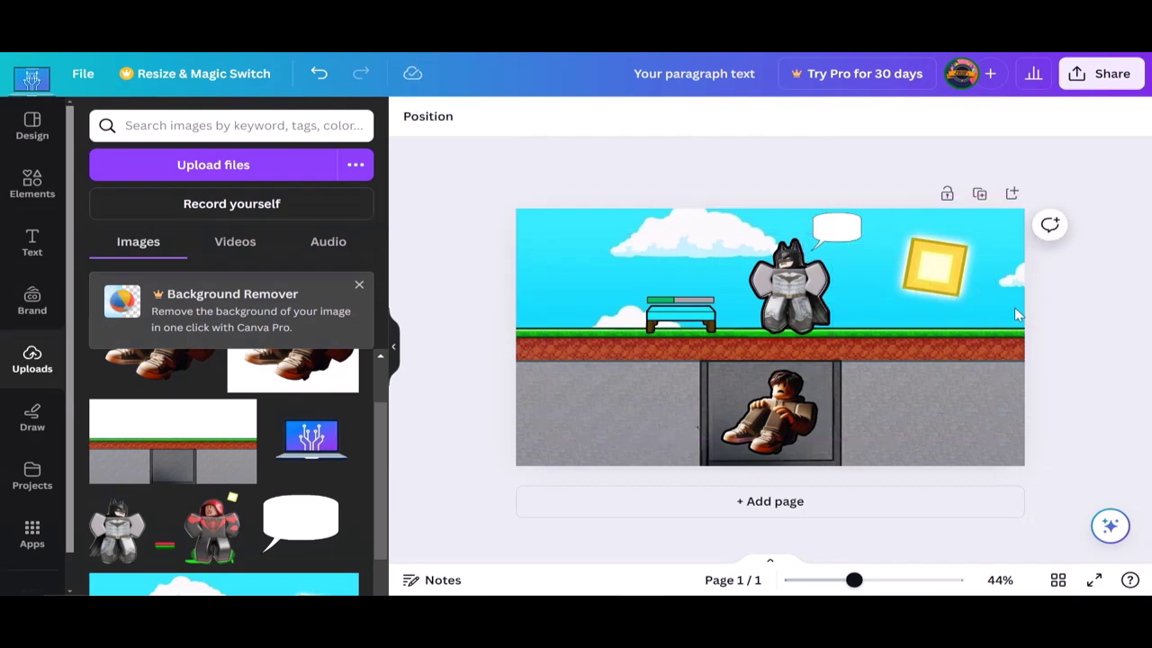
left_click(843, 239)
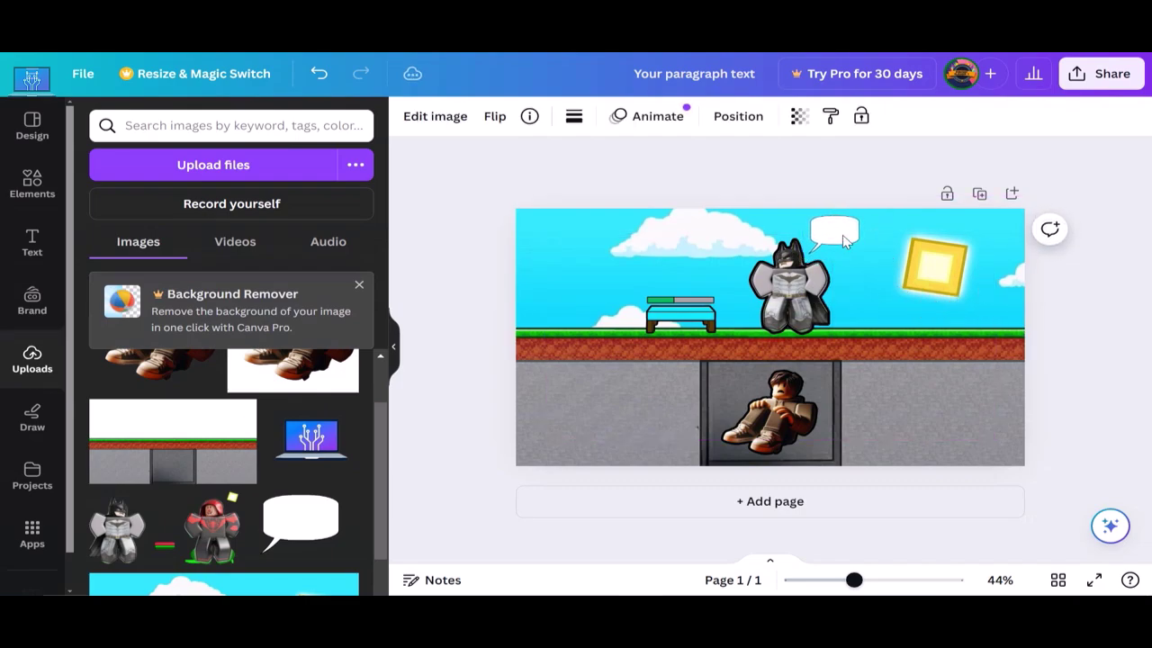
left_click(1103, 366)
Step: Add a 'WHERE ARE U NOOB' text box and move it into the bubble
key("t")
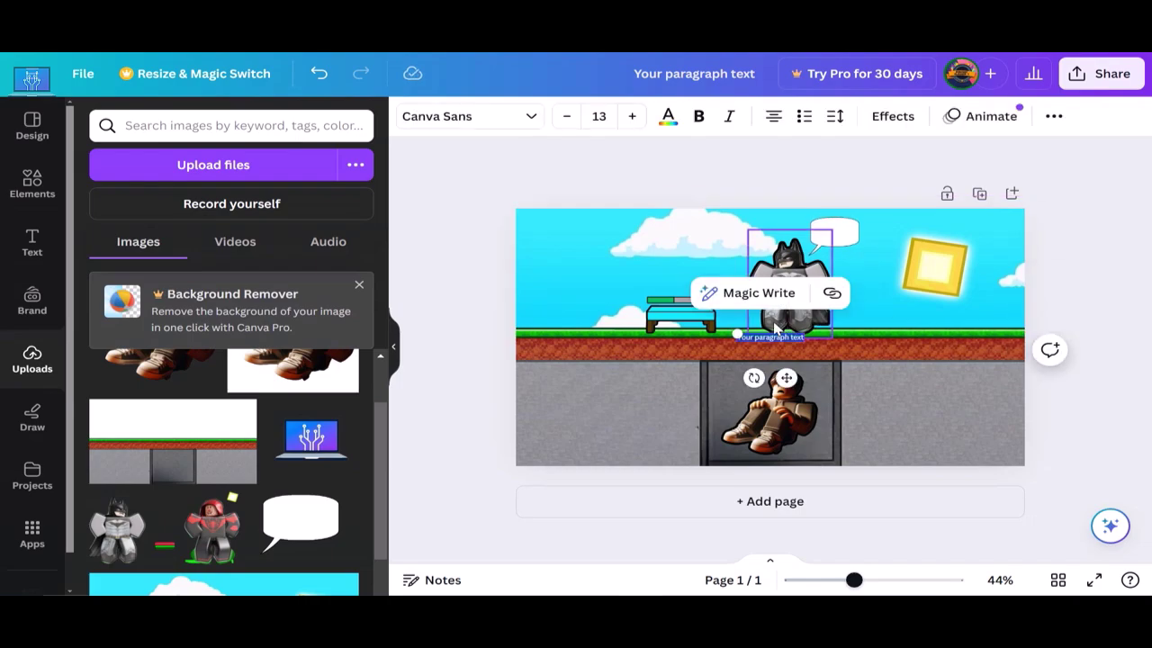
type("hi")
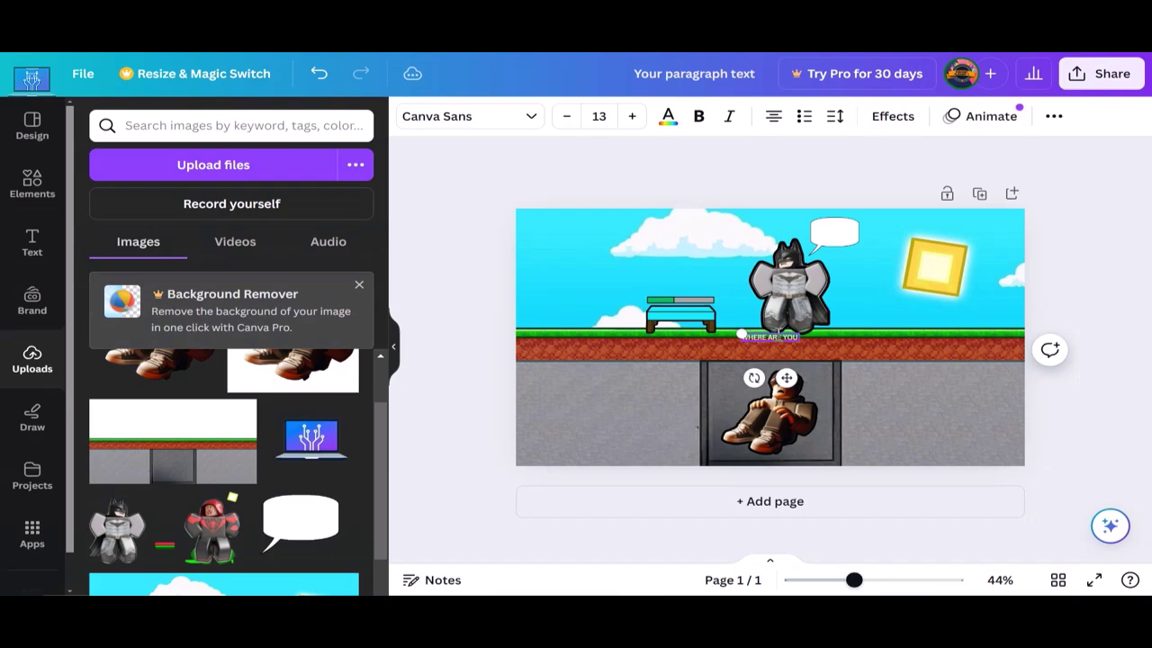
type(" you")
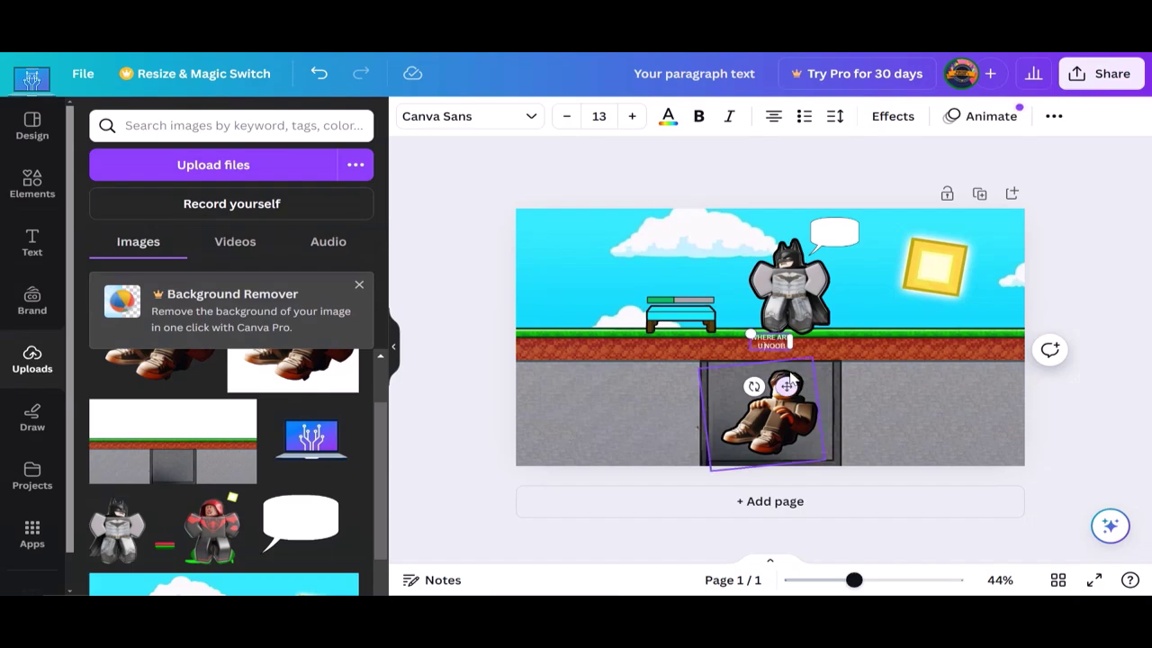
left_click_drag(787, 386, 849, 278)
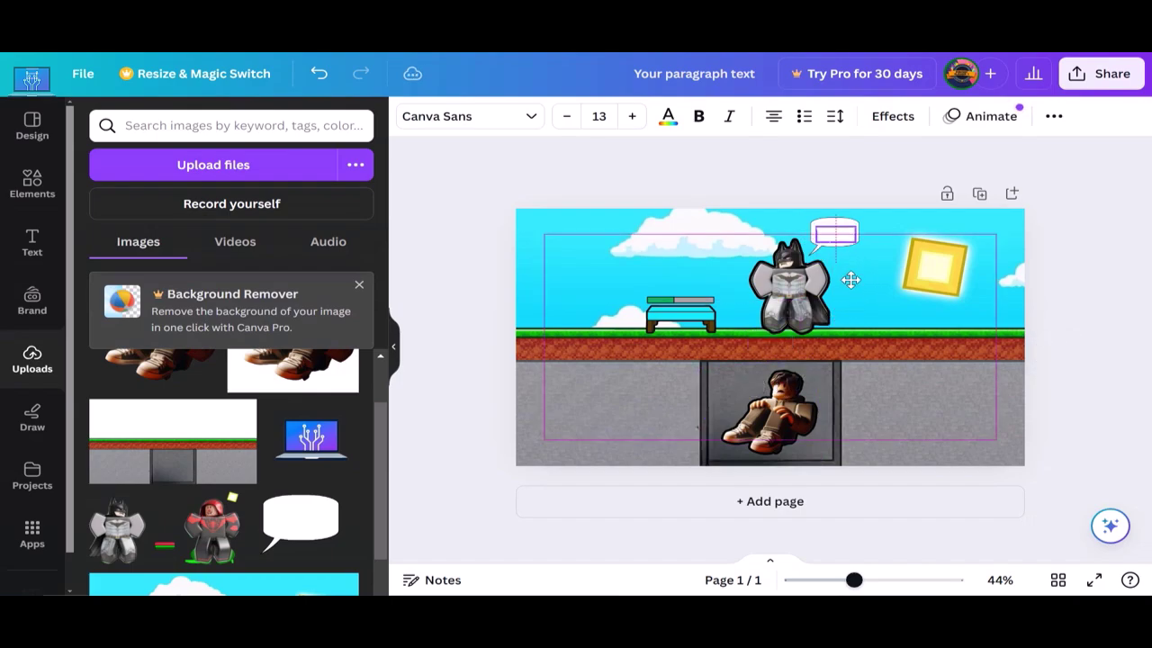
Step: Colour the 'WHERE ARE U NOOB' bubble text bright red
left_click(496, 112)
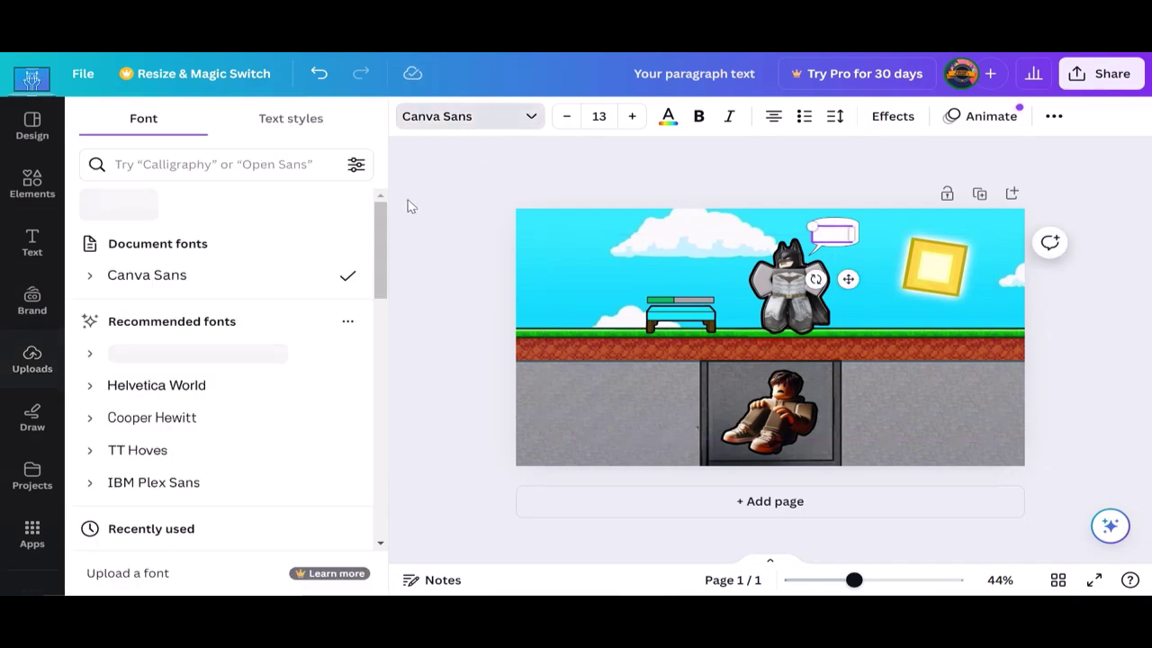
left_click(666, 117)
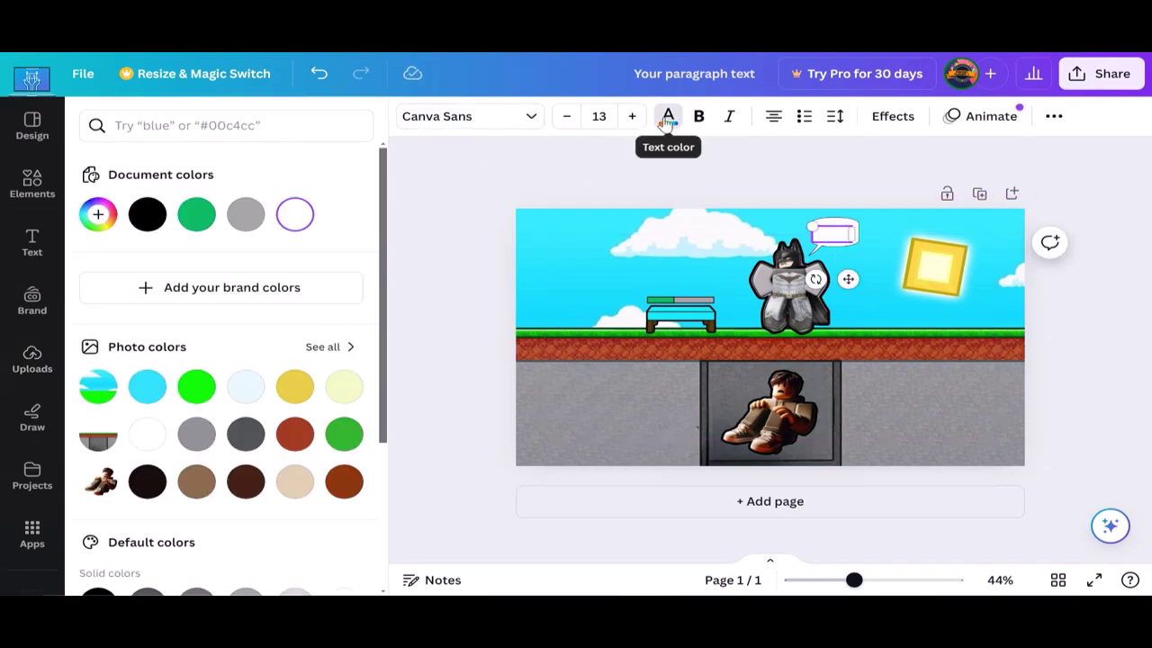
scroll(100, 493, "down", 1)
scroll(100, 493, "down", 2)
left_click(98, 487)
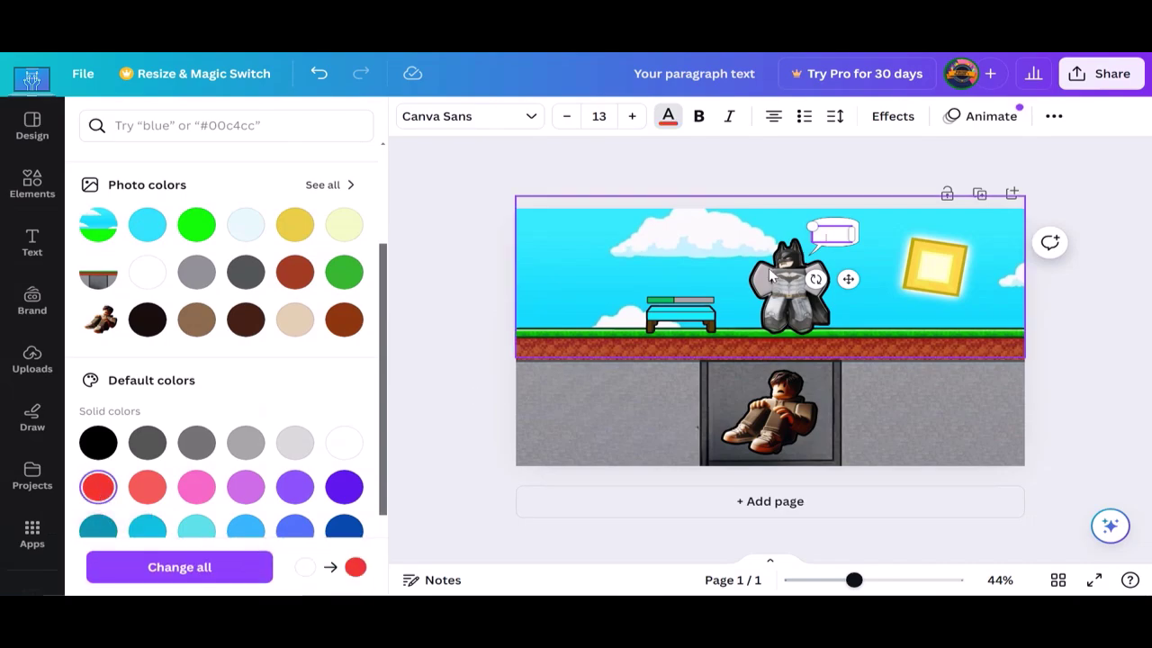
double_click(822, 236)
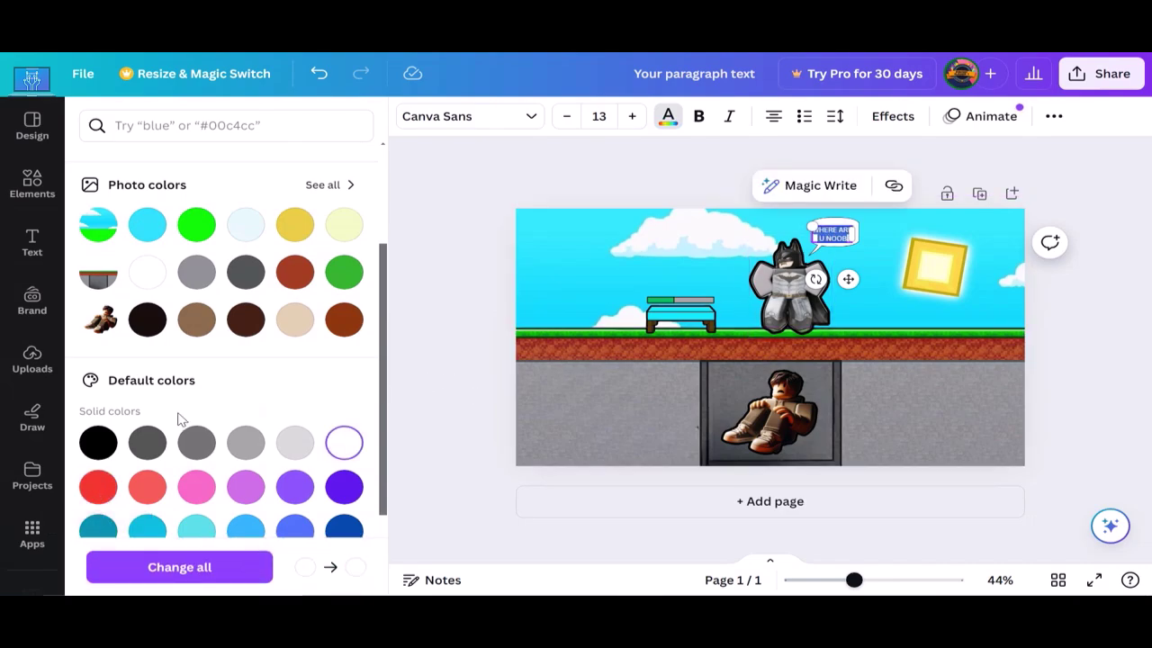
left_click(106, 495)
left_click(1005, 301)
Step: Set the speech-bubble text font to Archivo Black
left_click(829, 235)
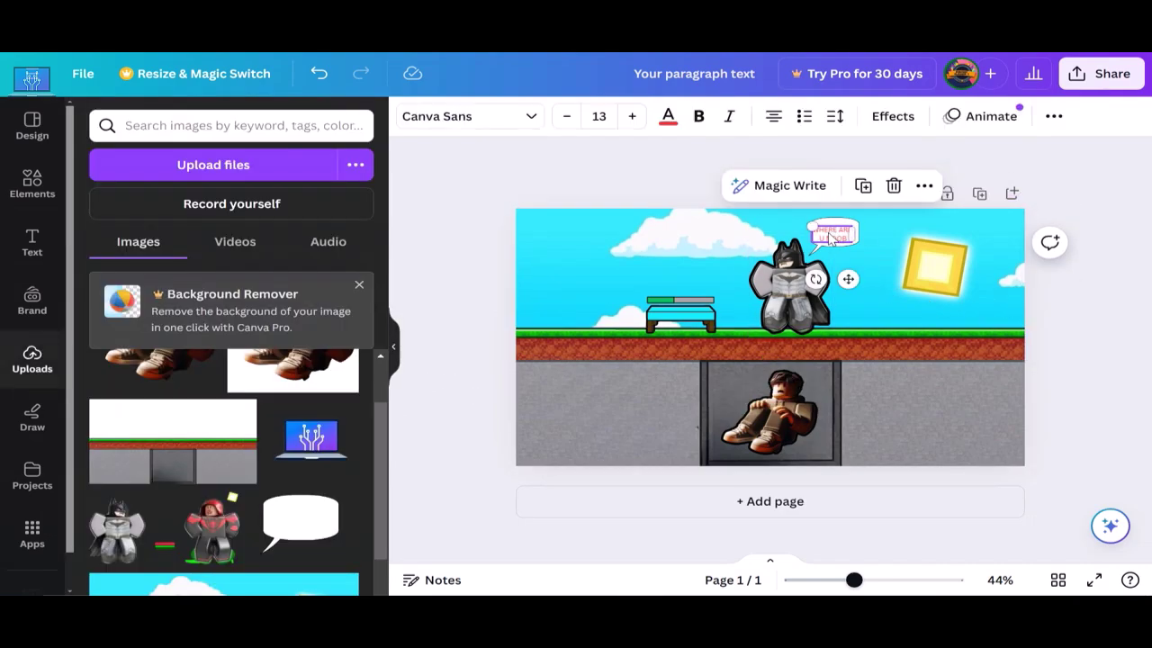
left_click(435, 123)
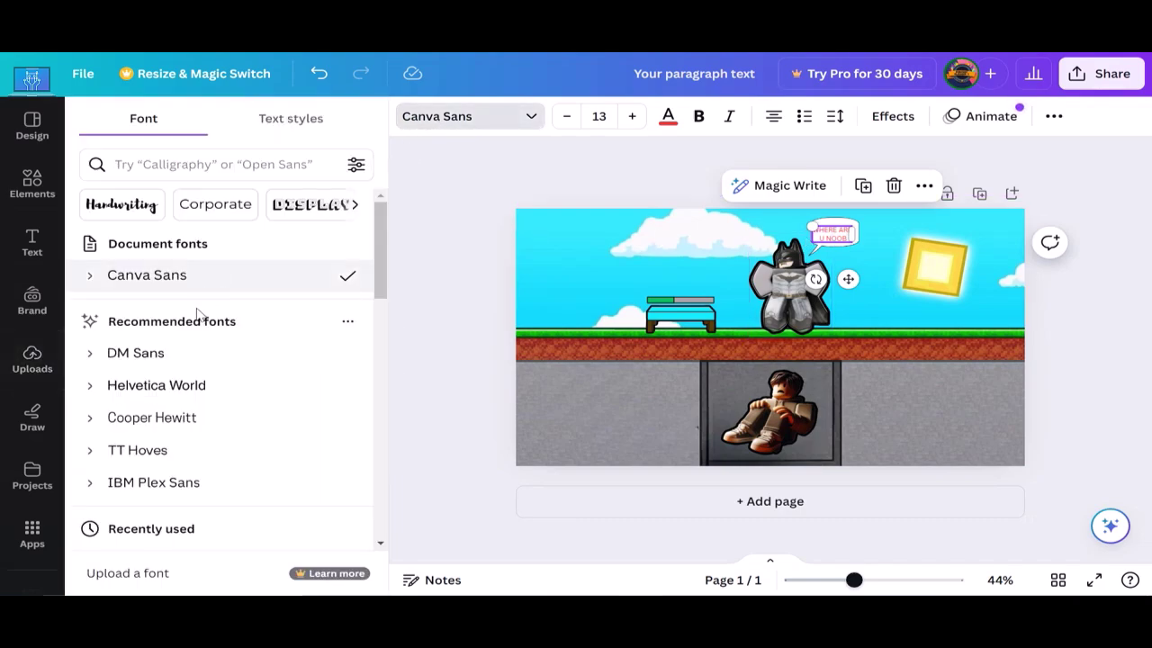
left_click(189, 387)
scroll(191, 387, "down", 1)
scroll(189, 396, "down", 3)
left_click(181, 403)
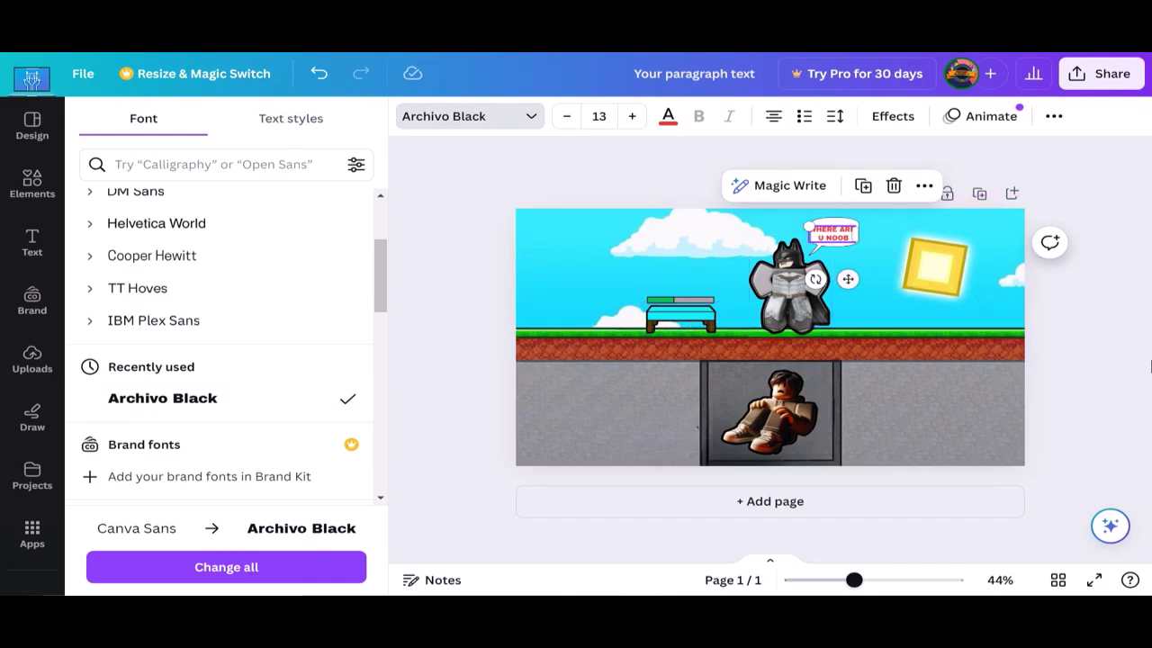
left_click(919, 285)
left_click(1120, 366)
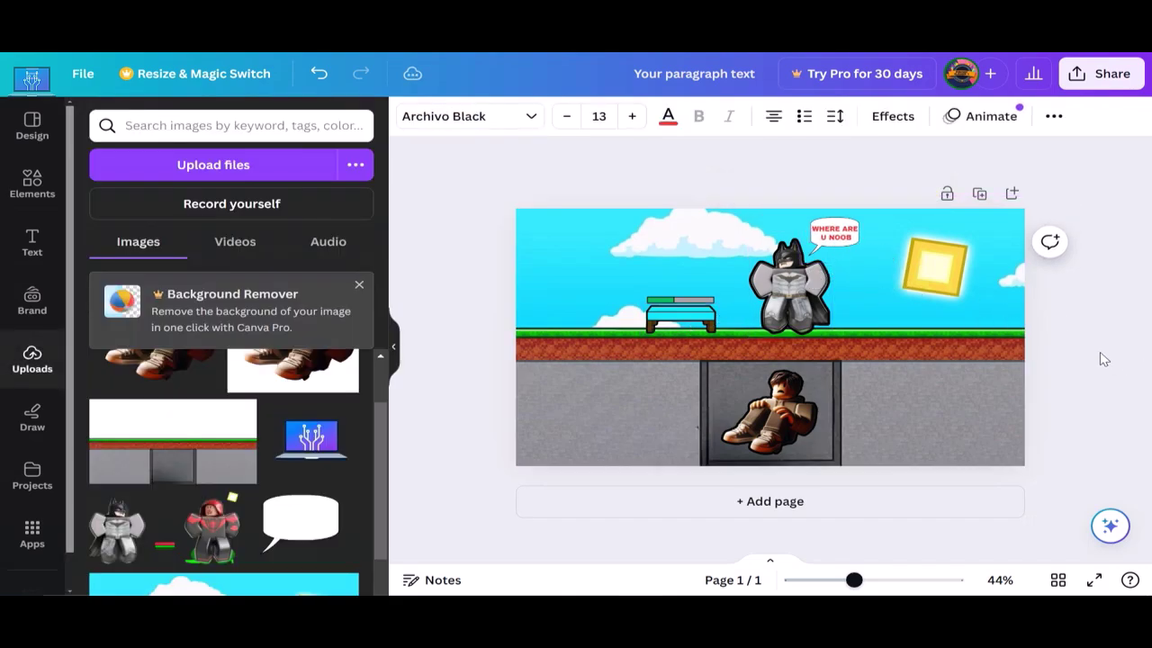
Step: Add an Outline shadow effect to the speech bubble image
left_click(846, 255)
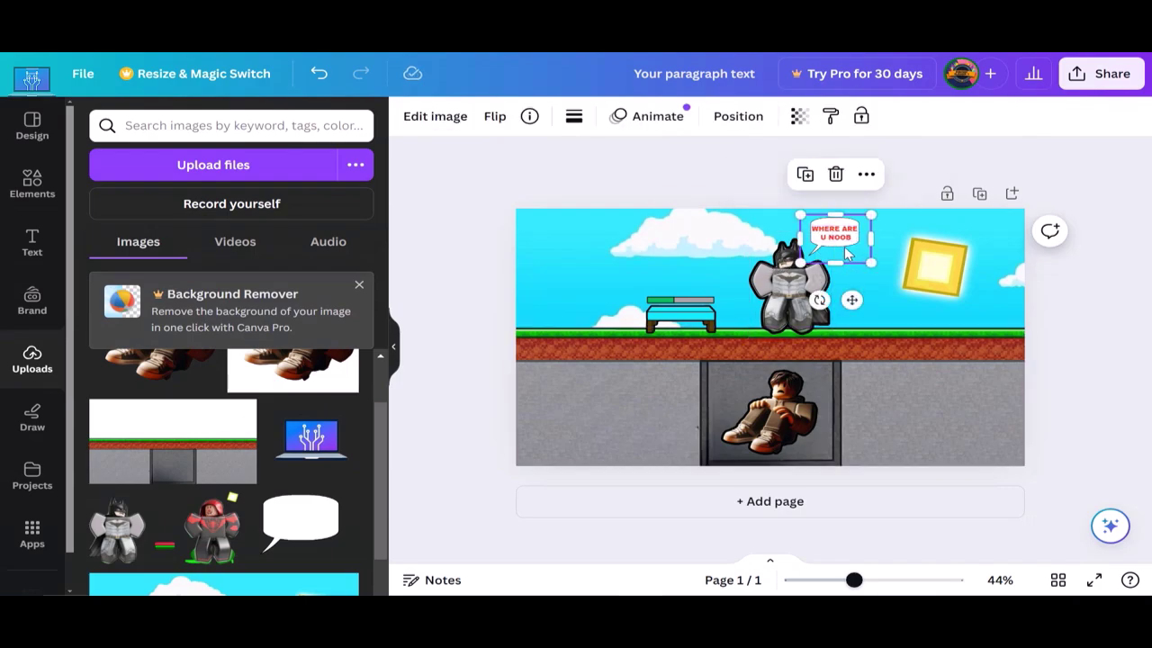
left_click(434, 116)
scroll(200, 344, "down", 3)
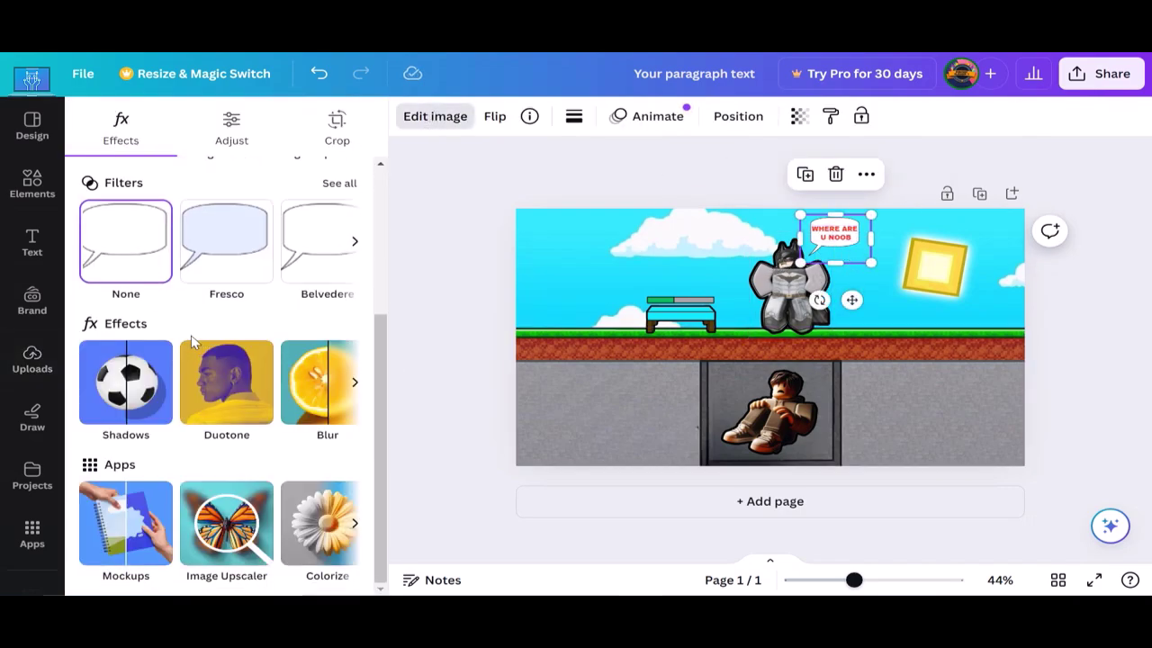
left_click(126, 382)
left_click(318, 324)
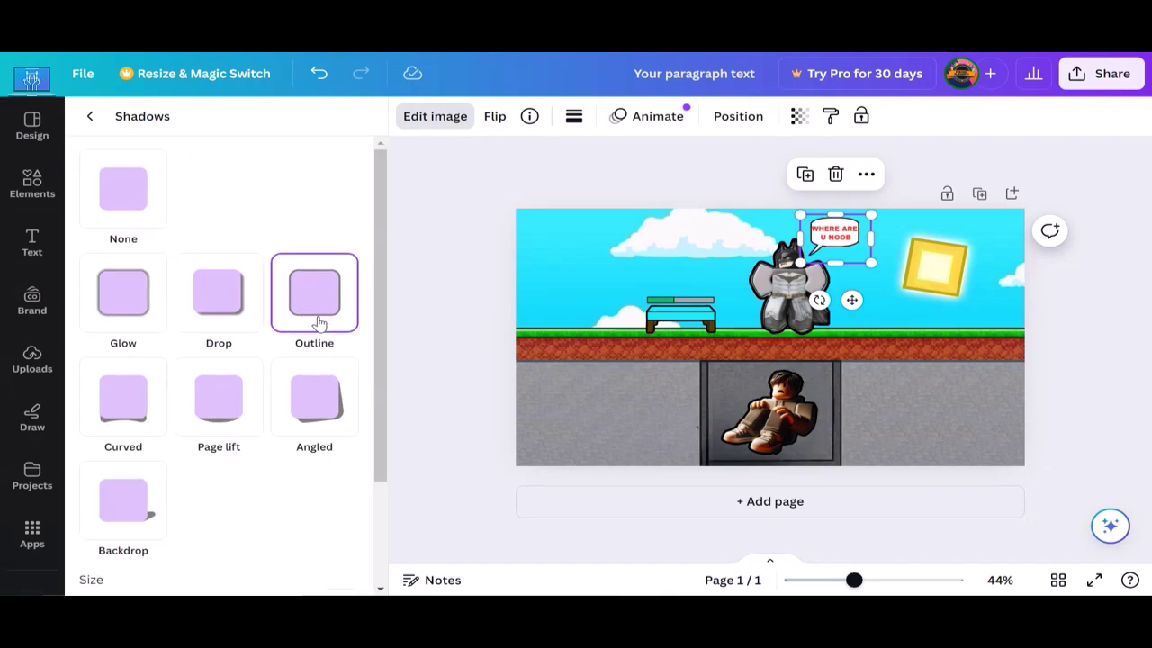
Step: Resize the red bubble text to font size 12 so it fits the bubble
left_click(848, 236)
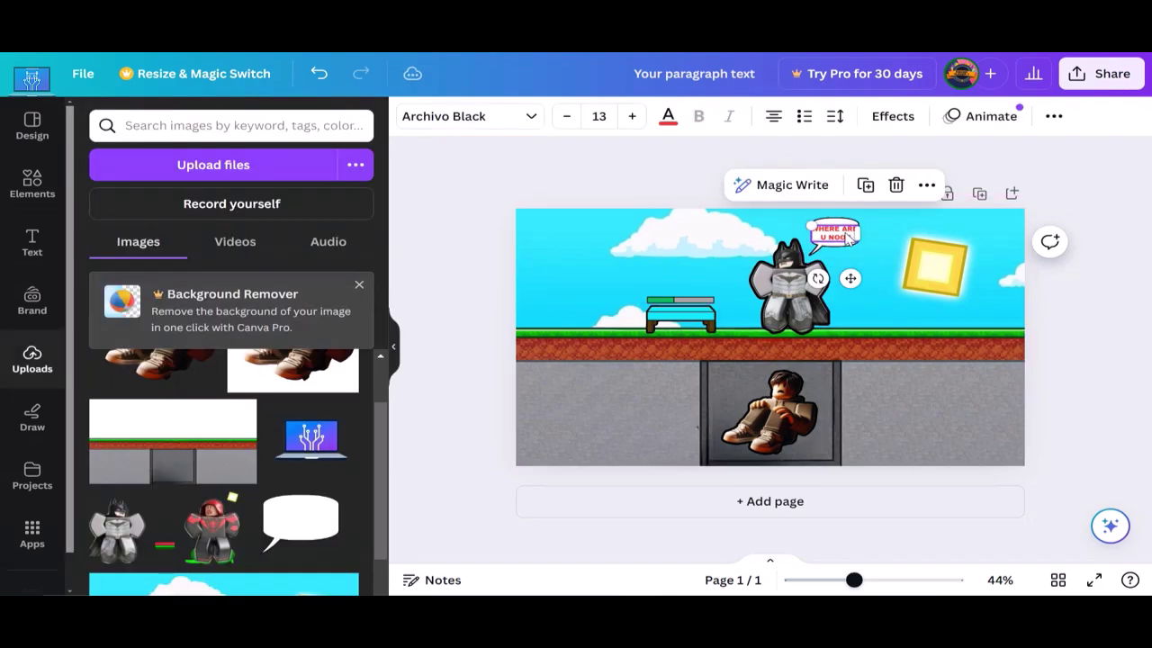
left_click(598, 116)
type("10")
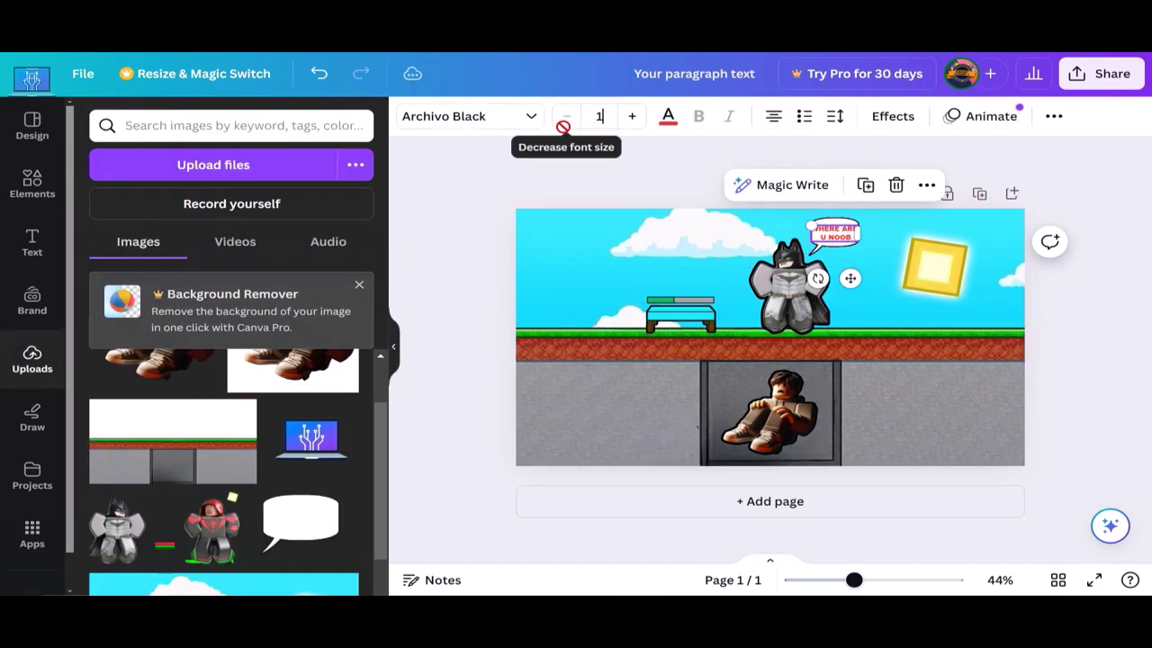
left_click(926, 324)
left_click(832, 232)
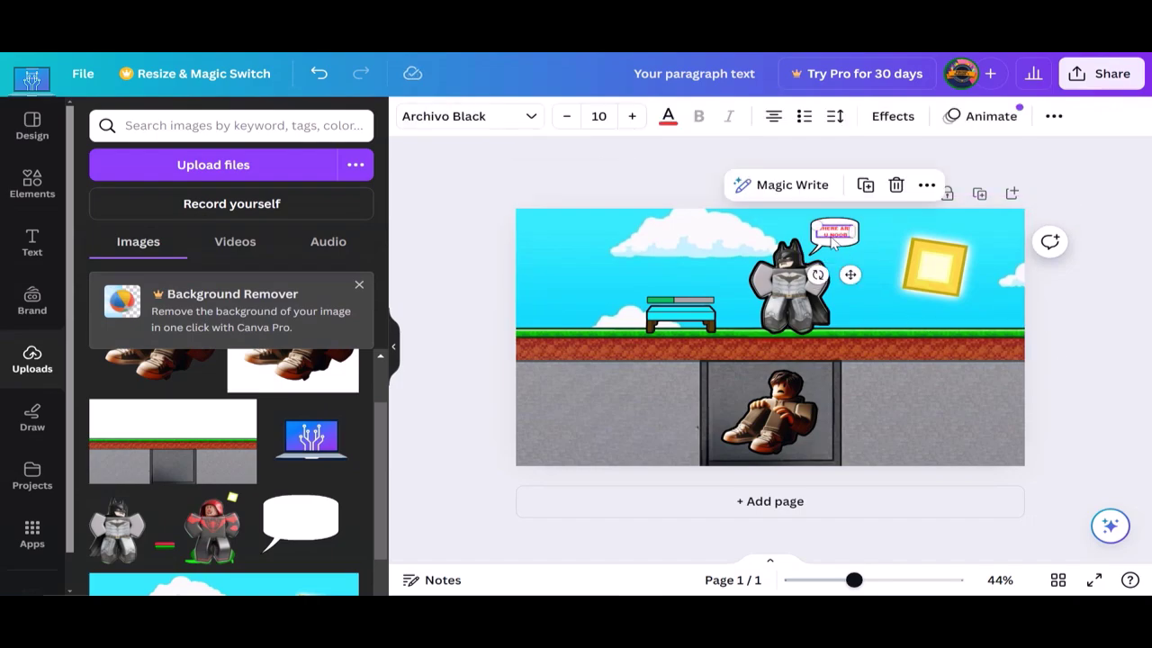
left_click(631, 125)
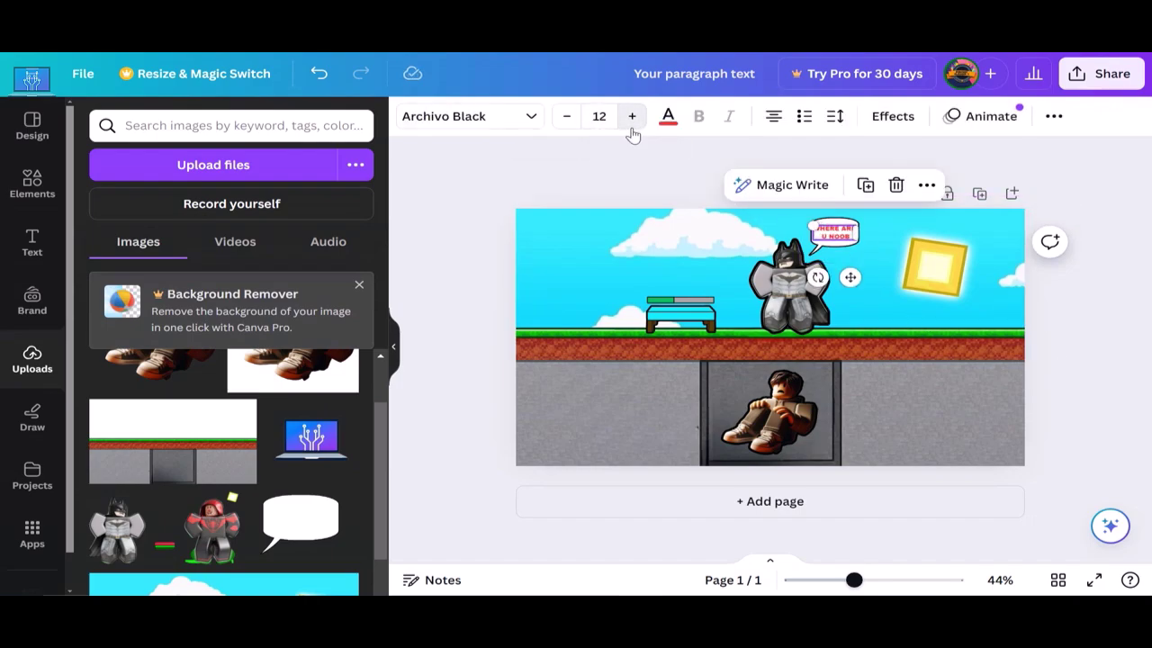
left_click(1134, 393)
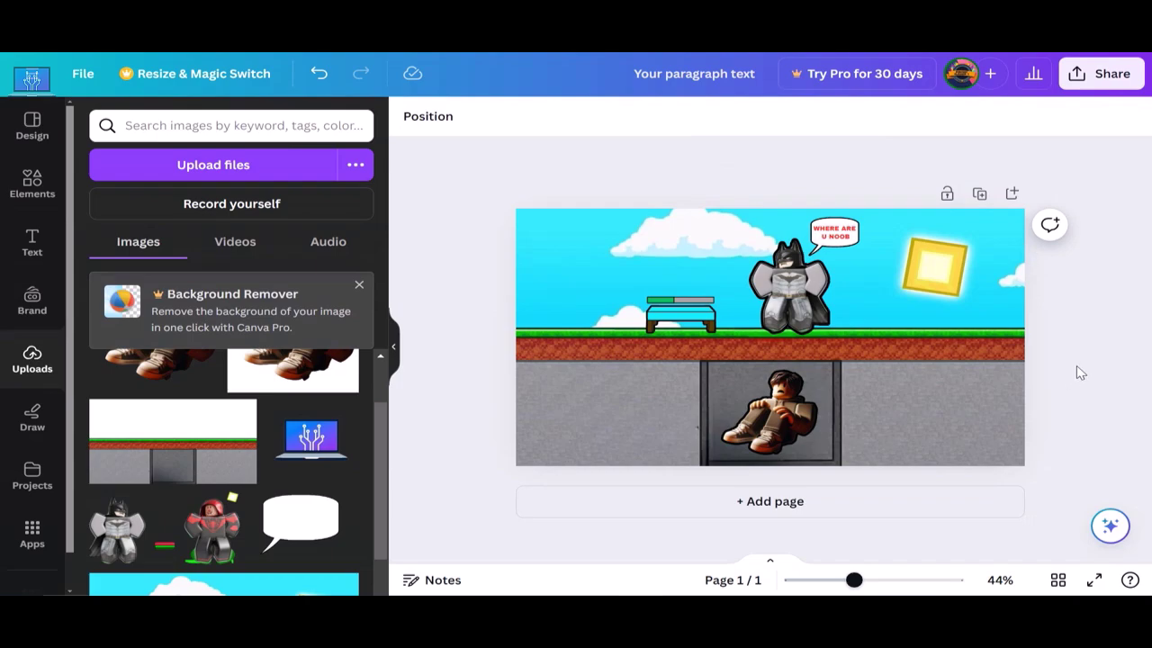
Step: Add the laptop image from Uploads, shrink it and place it top-left above the sky
left_click(306, 440)
mouse_move(849, 407)
left_mouse_down()
mouse_move(722, 298)
mouse_move(547, 270)
left_mouse_up()
left_click(1005, 329)
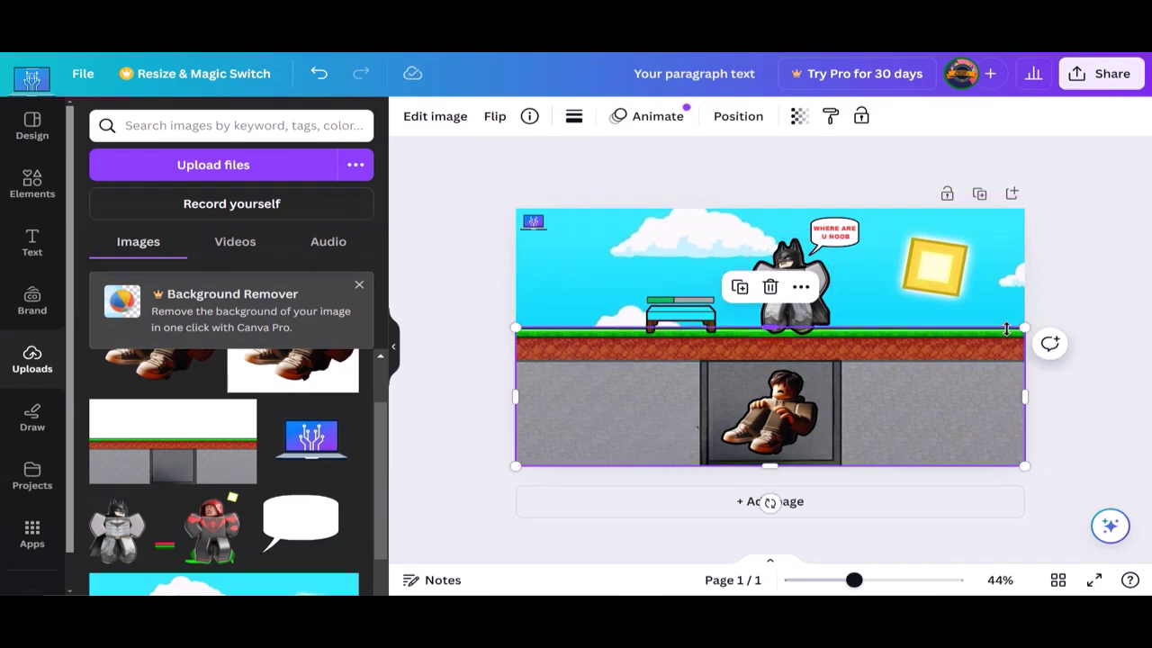
left_click(1071, 285)
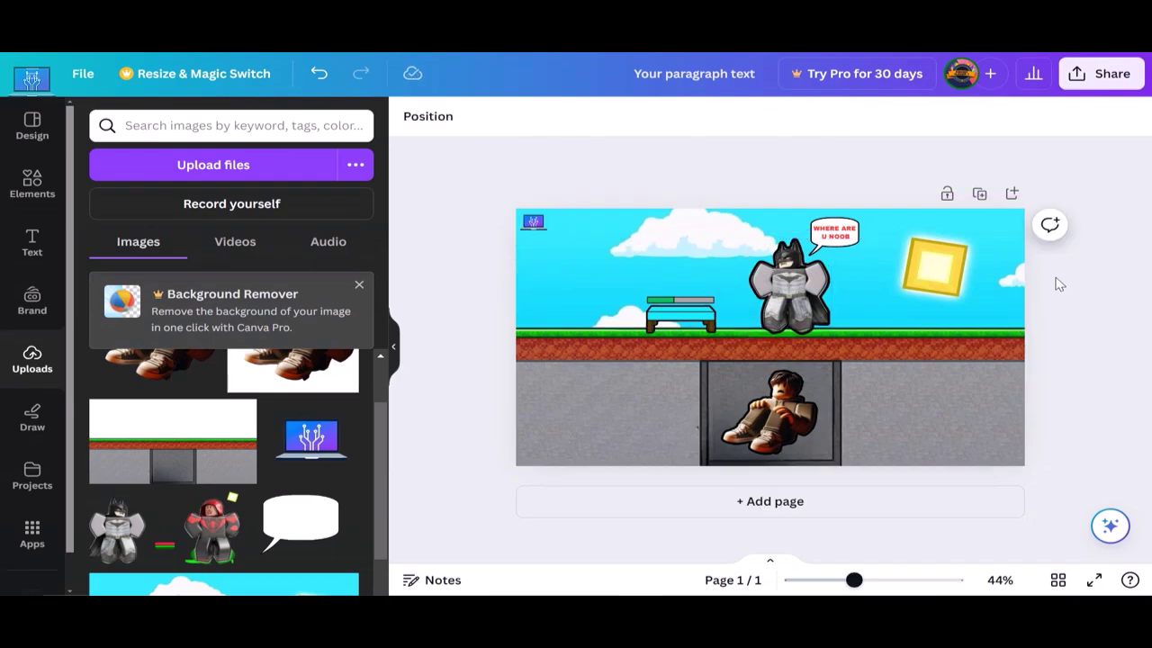
Step: Export the thumbnail through Share > Download with PNG as the file type
left_click(1104, 73)
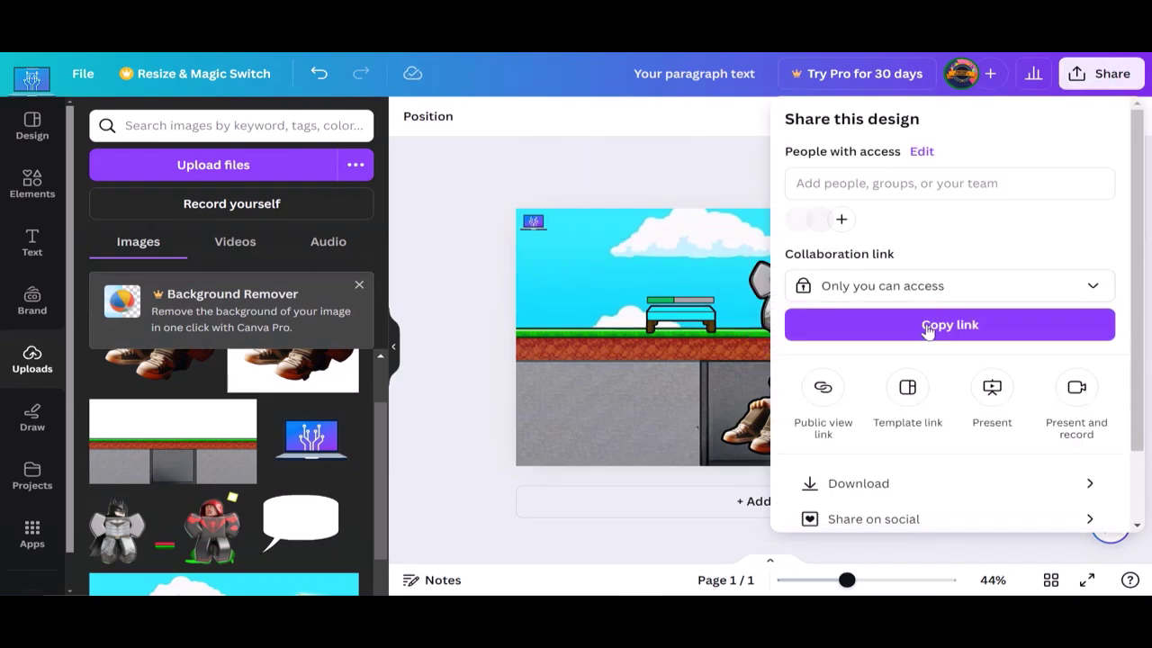
left_click(877, 481)
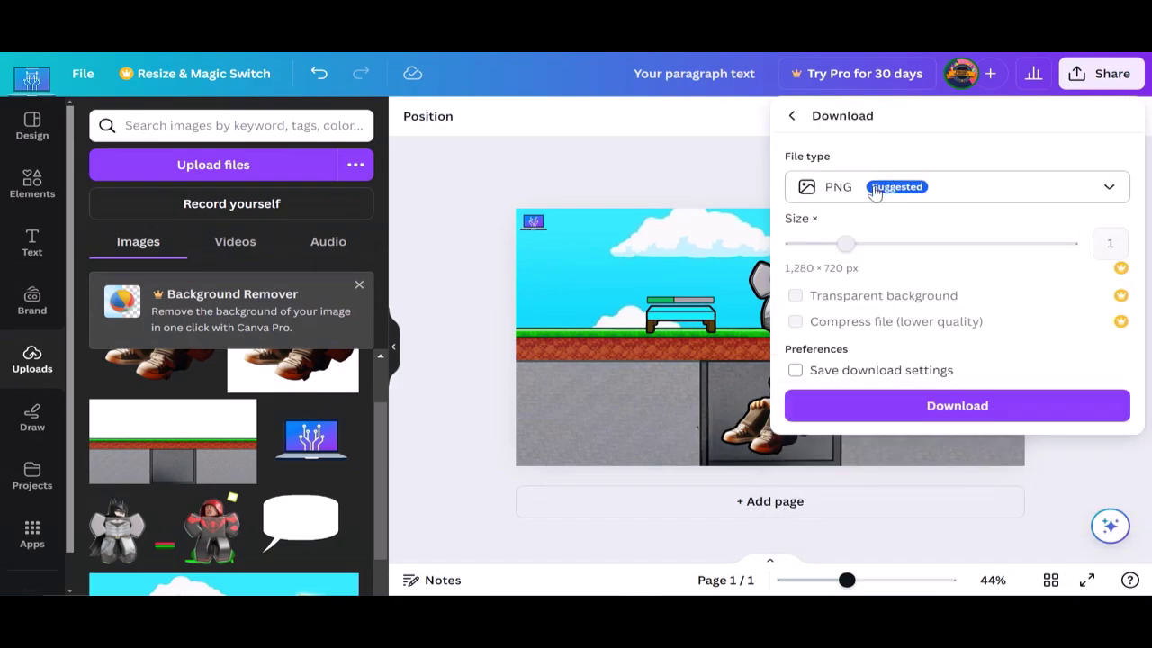
left_click(963, 405)
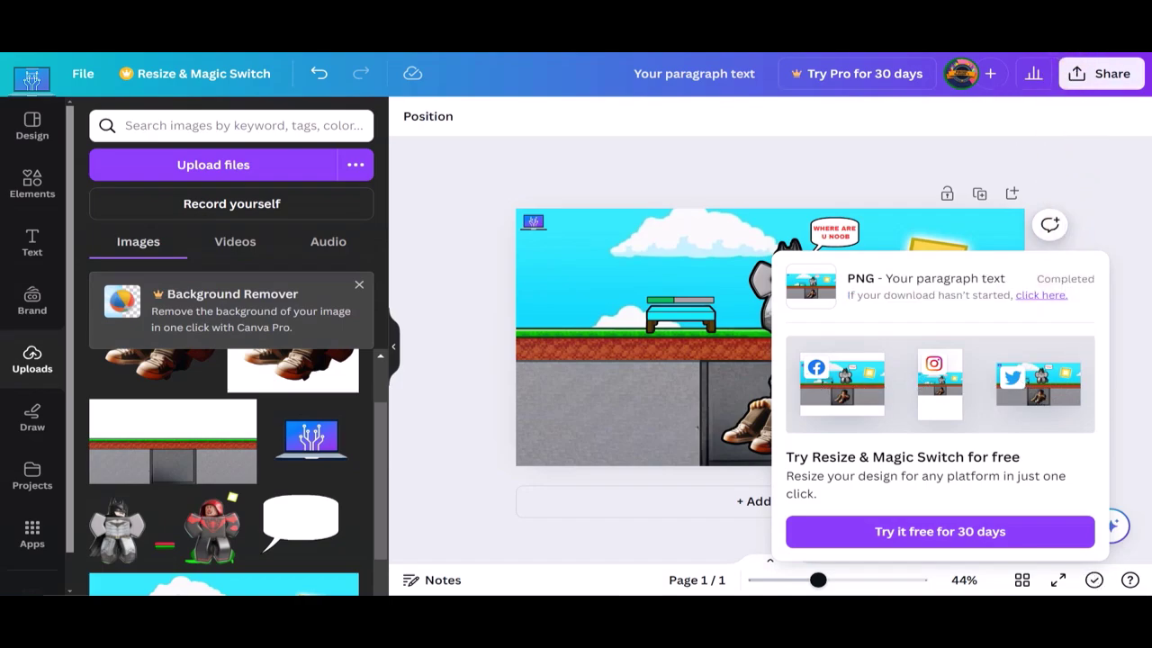
Step: Open the downloaded thumbnail PNG in Photos and zoom in to review it
left_click(948, 122)
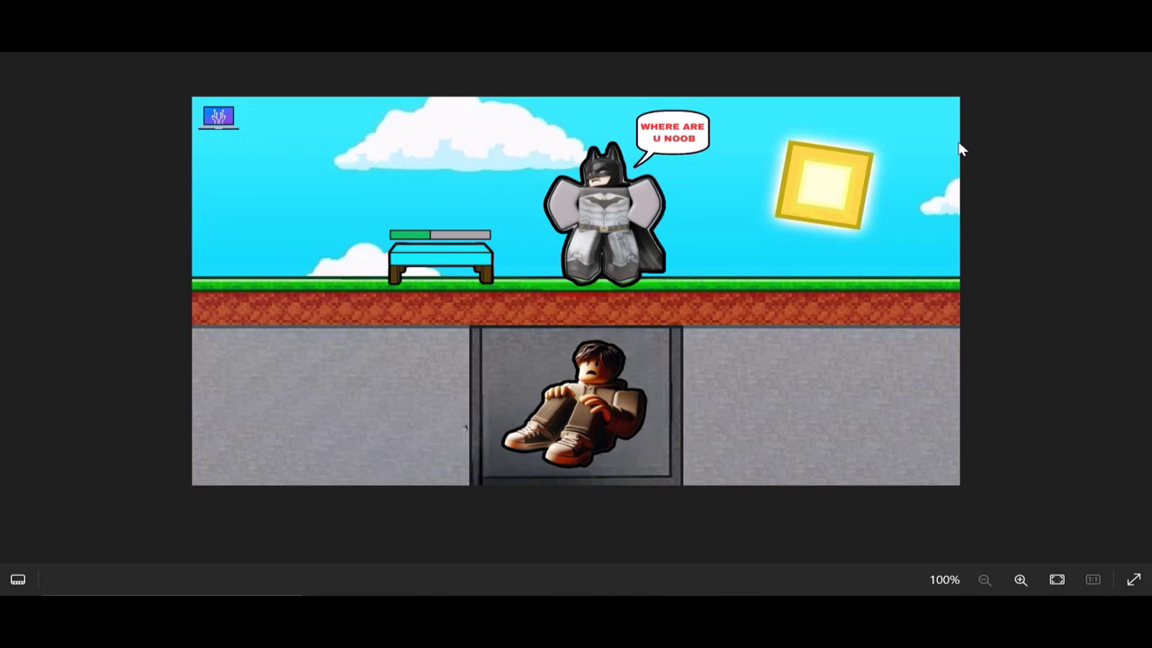
scroll(960, 149, "up", 3)
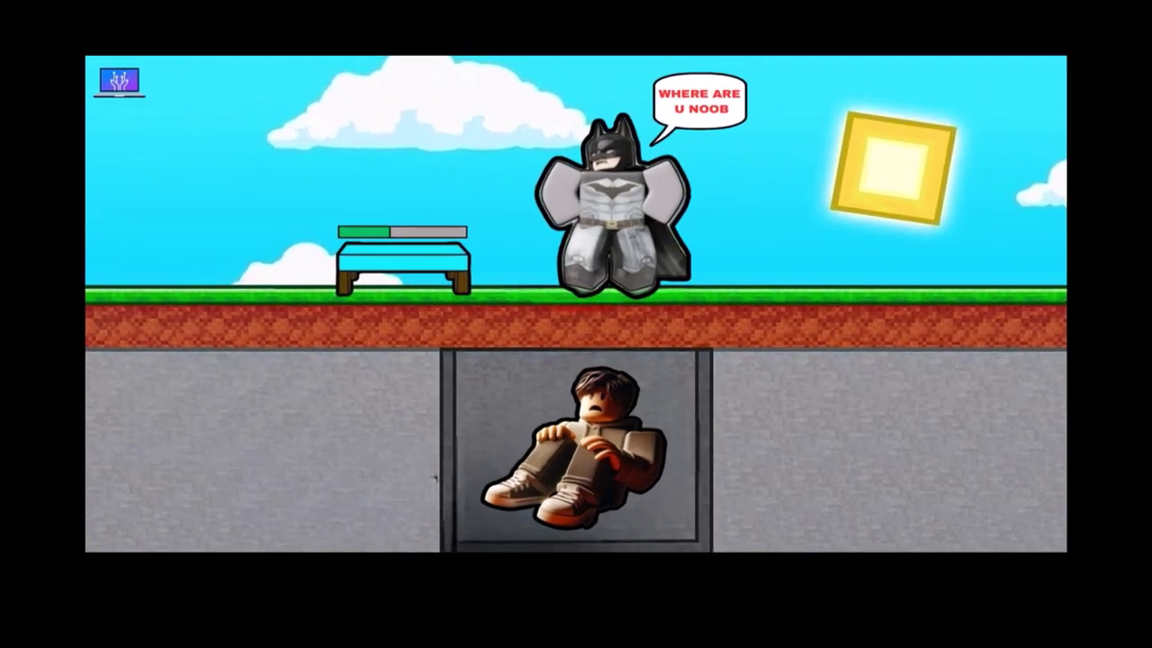